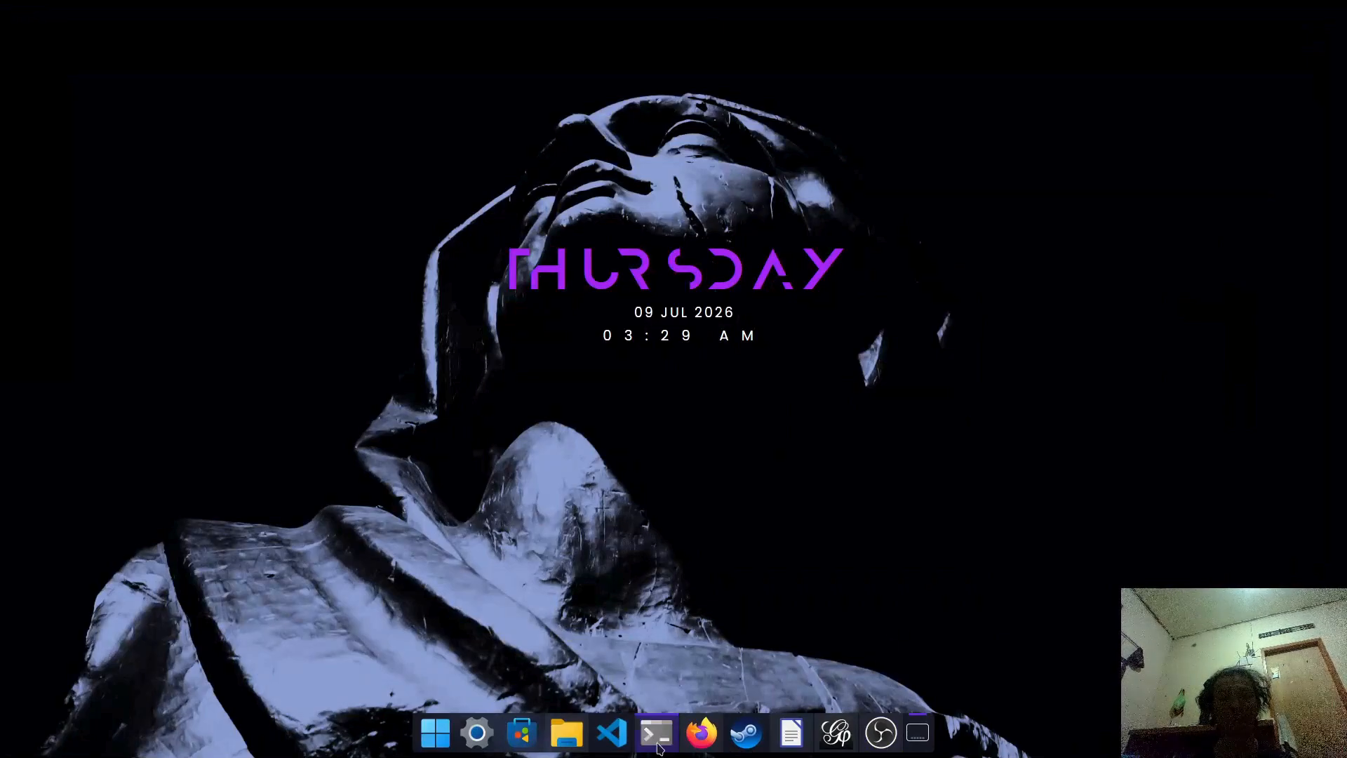
Switch to Firefox and read through the jambiprima.com article on Prabowo's leadership
click(704, 672)
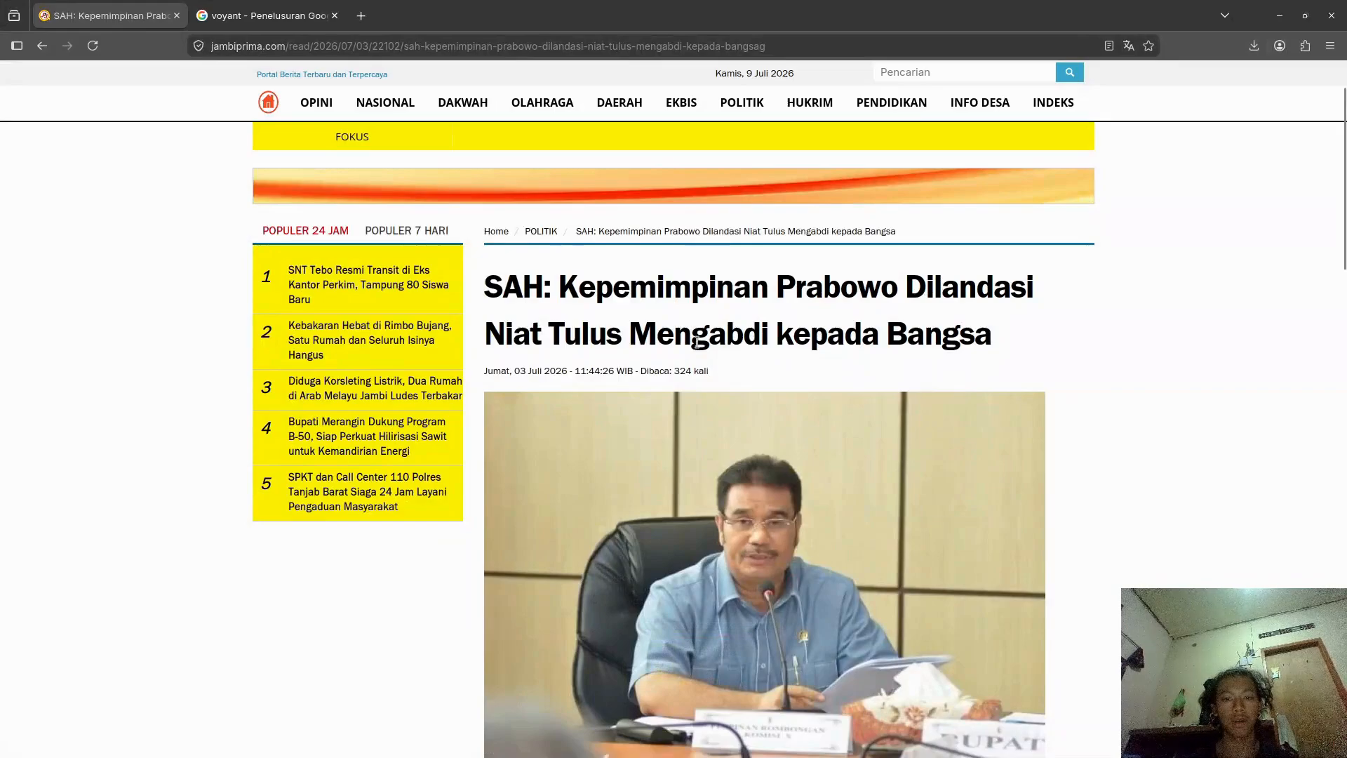
scroll(558, 290, down, 2)
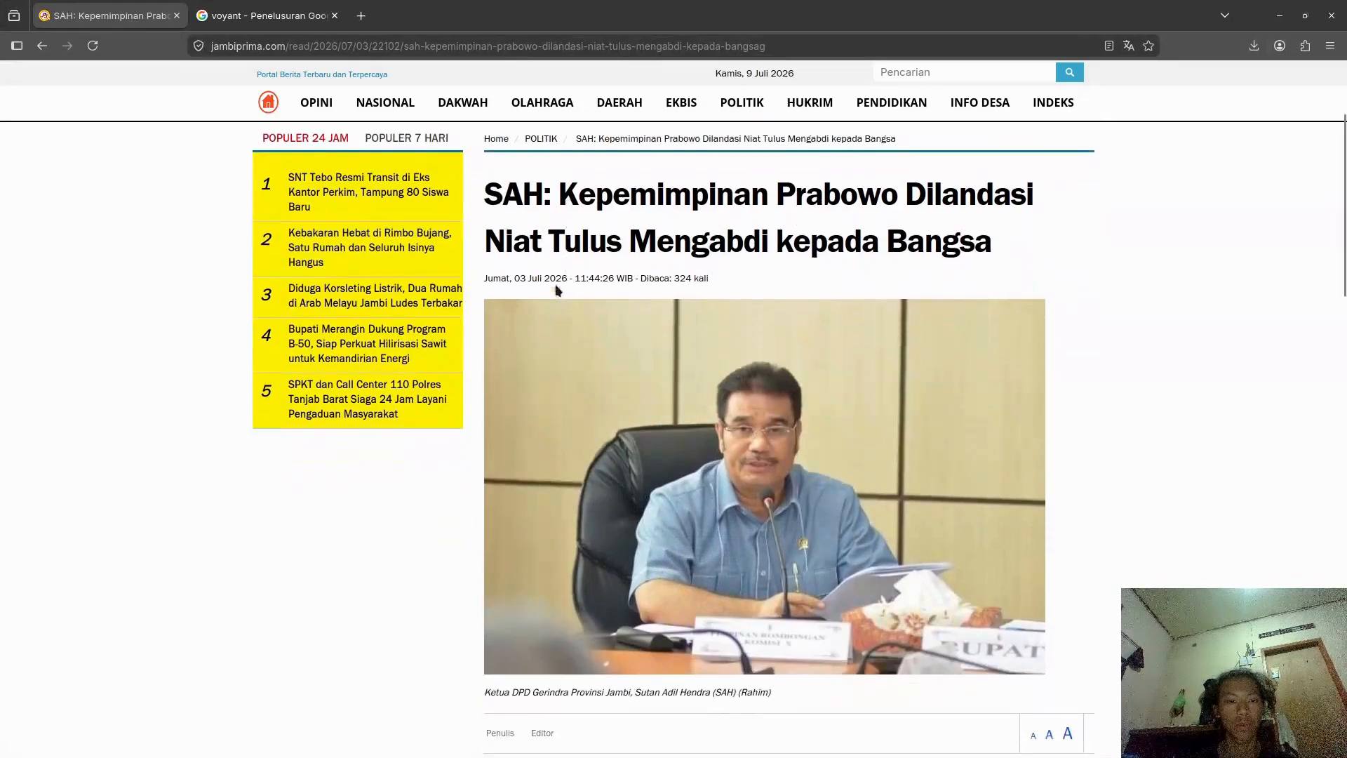
drag(504, 188, 675, 381)
scroll(687, 626, down, 15)
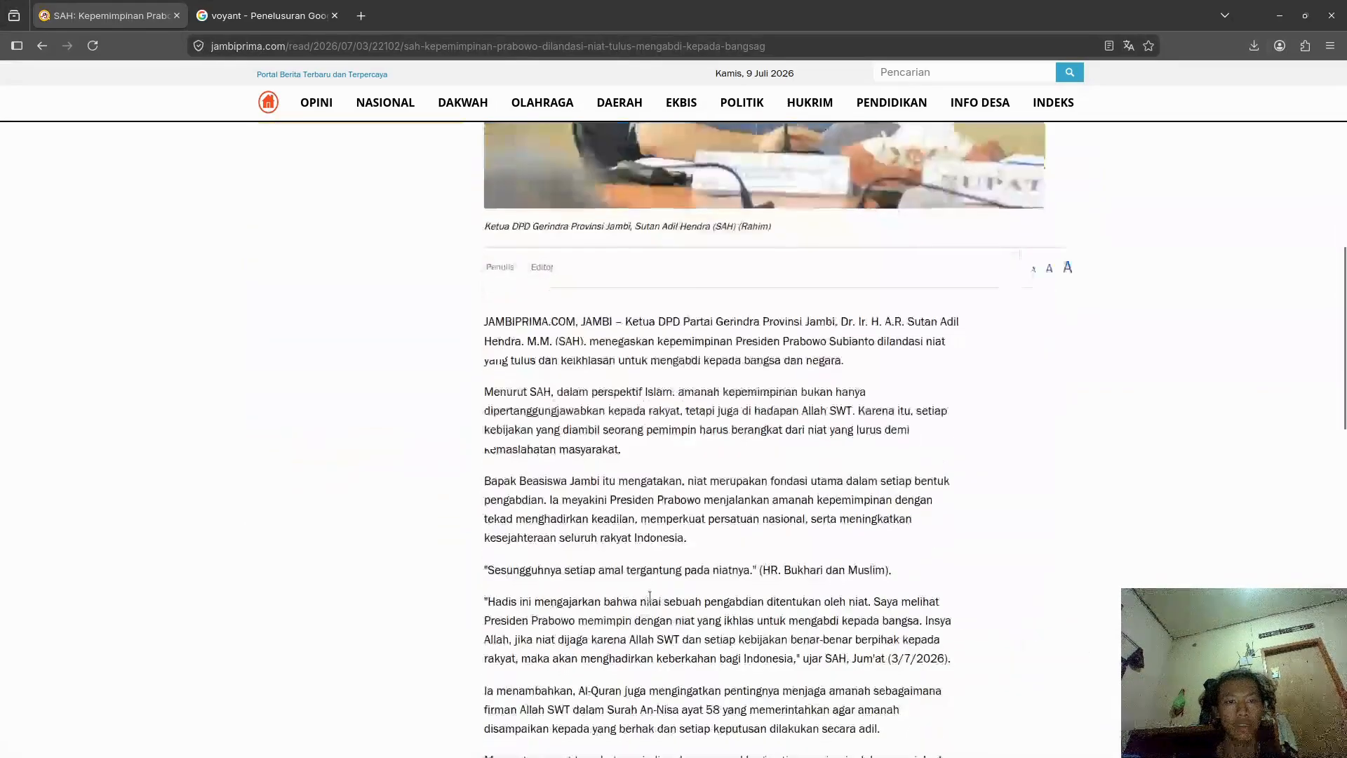
Switch to LibreOffice Writer and review the article text saved in prabowoku.odt, from the headline to the closing paragraph
mouse_move(755, 750)
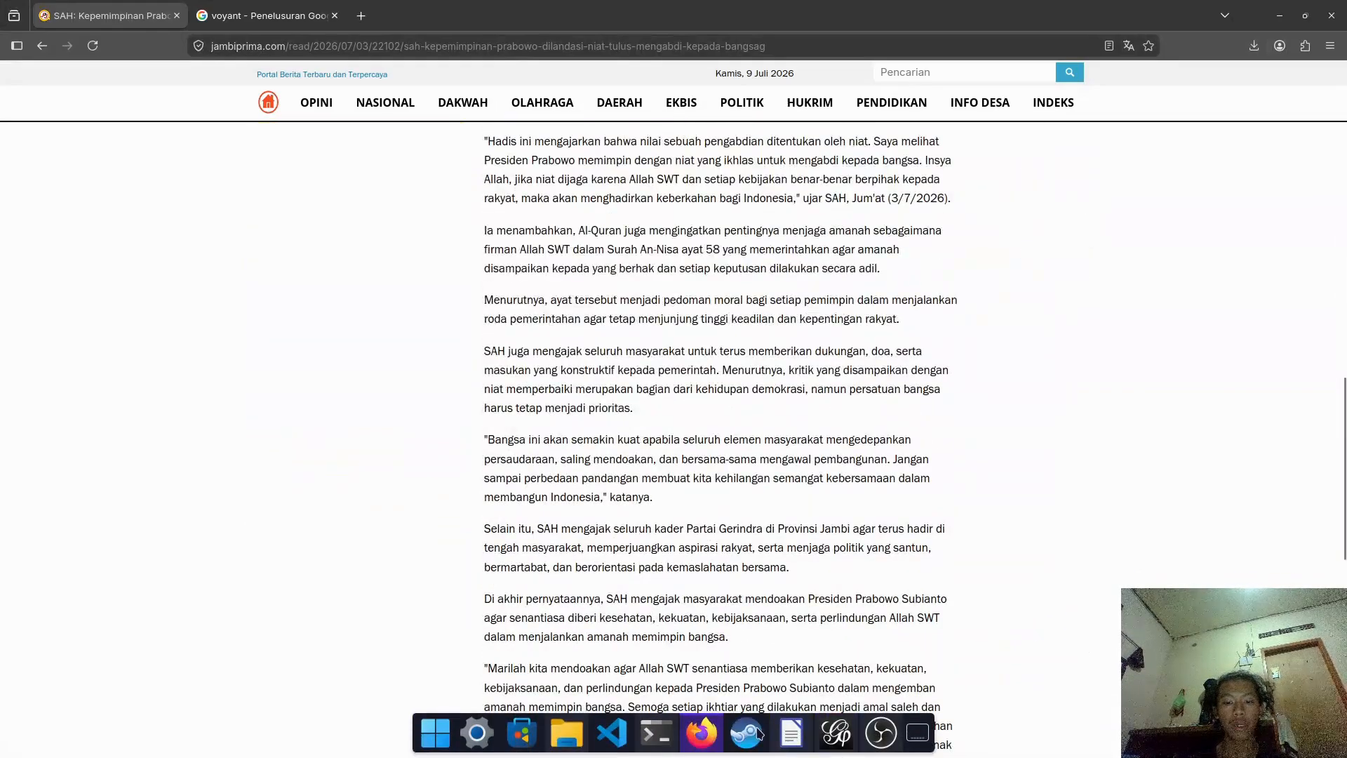
click(791, 734)
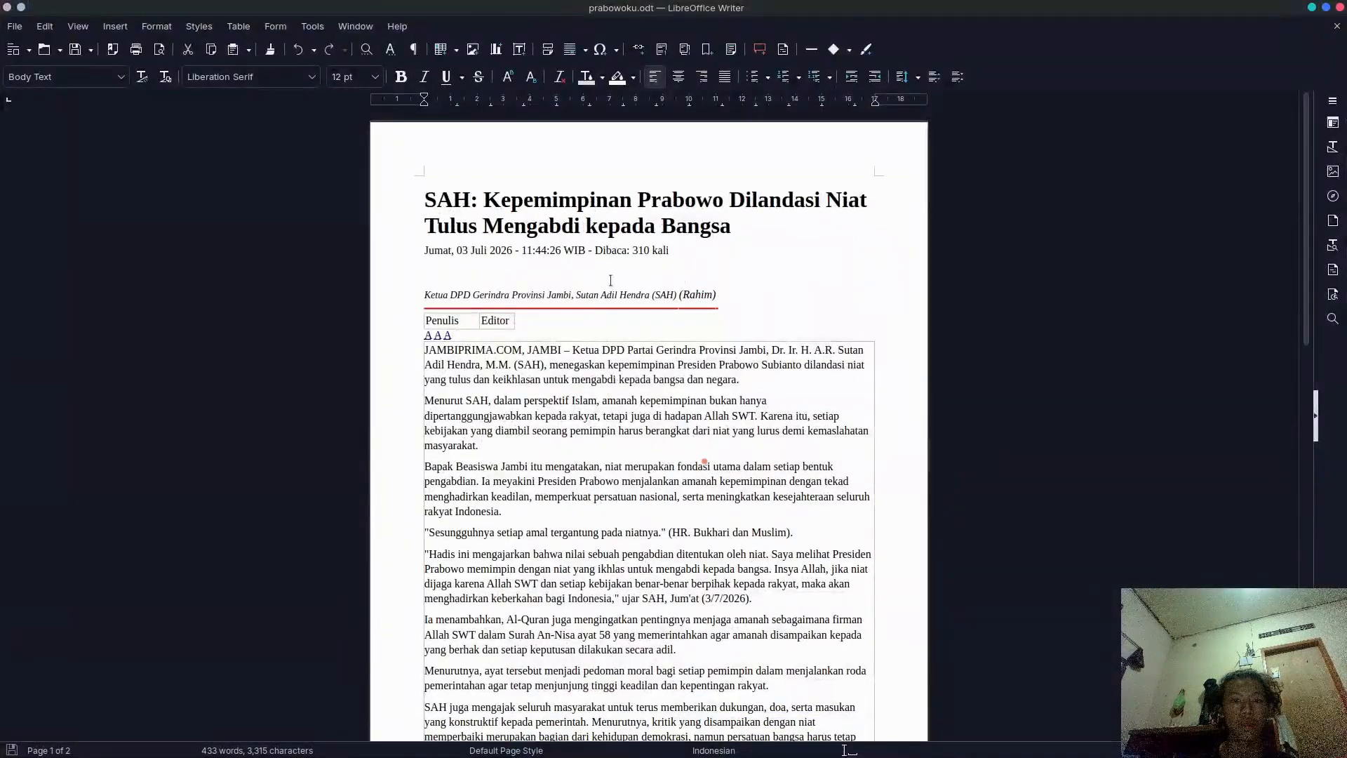
scroll(589, 246, down, 4)
scroll(589, 247, up, 3)
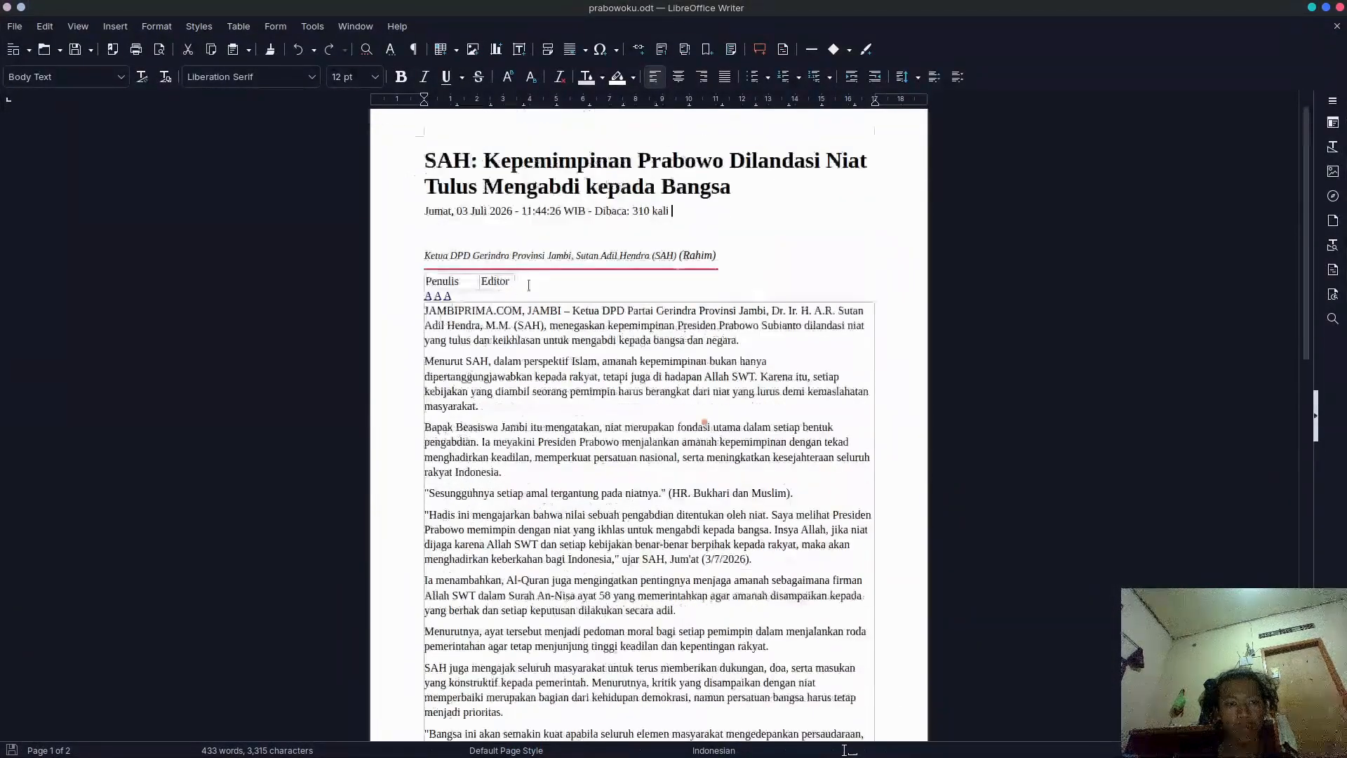
scroll(637, 342, down, 8)
scroll(637, 341, down, 5)
scroll(466, 243, up, 10)
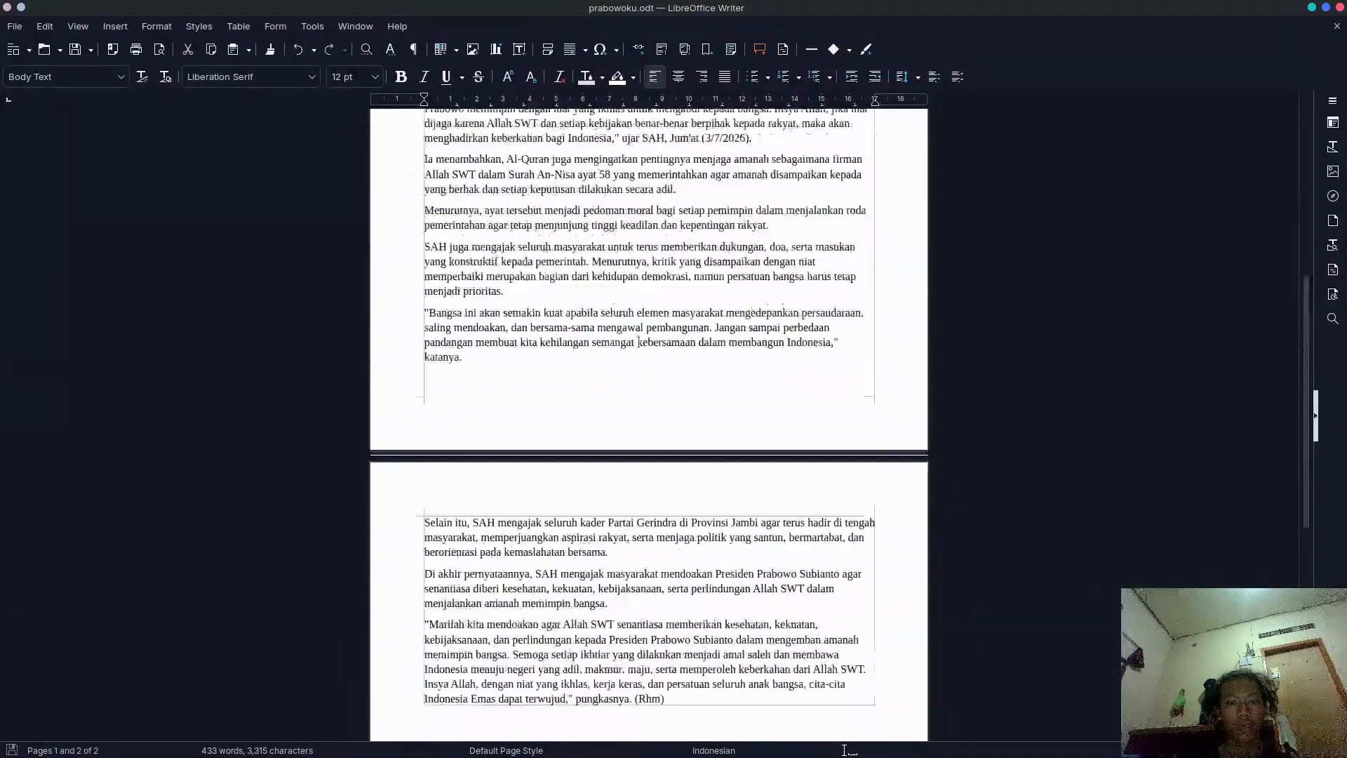
drag(425, 199, 819, 568)
click(820, 568)
scroll(787, 487, down, 1)
scroll(787, 486, down, 8)
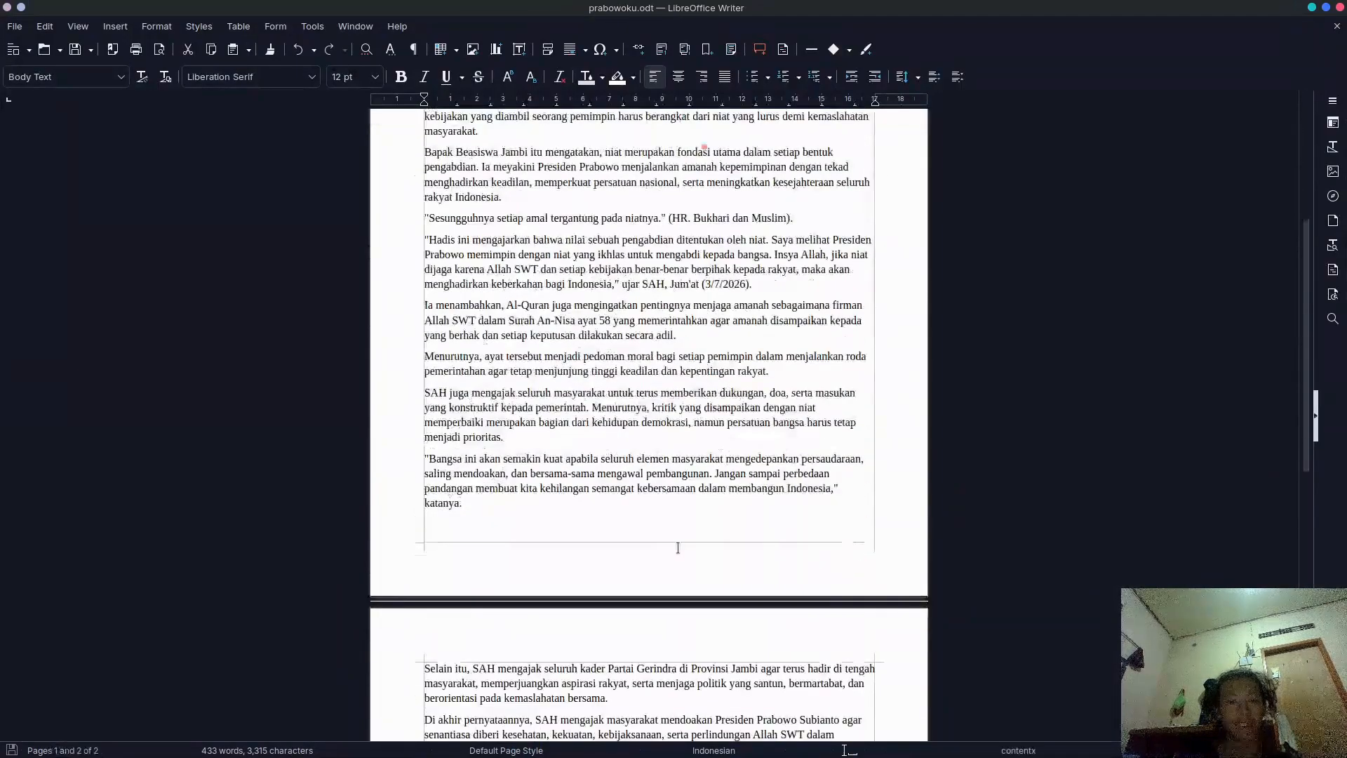
Switch to Firefox and open the Voyant Tools site from the "voyant" Google search results
click(711, 733)
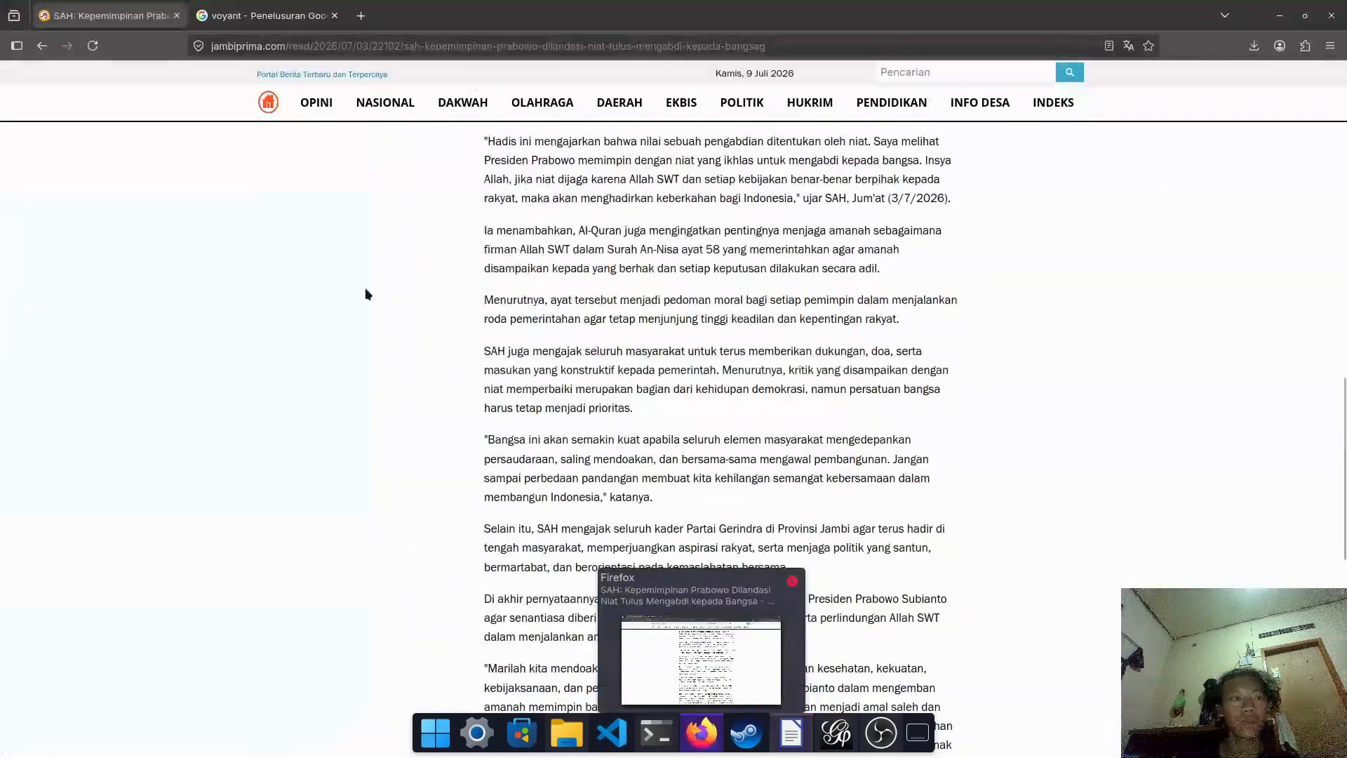
click(267, 3)
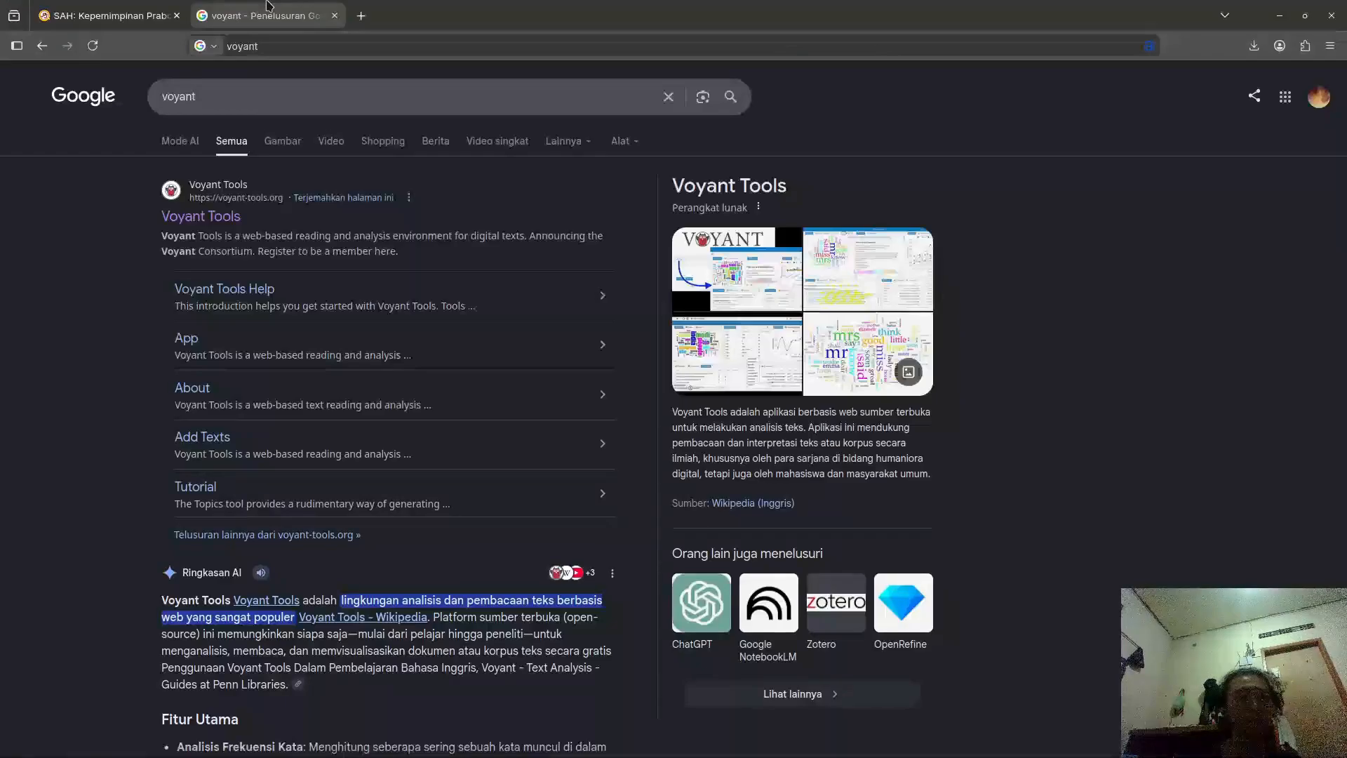
click(220, 223)
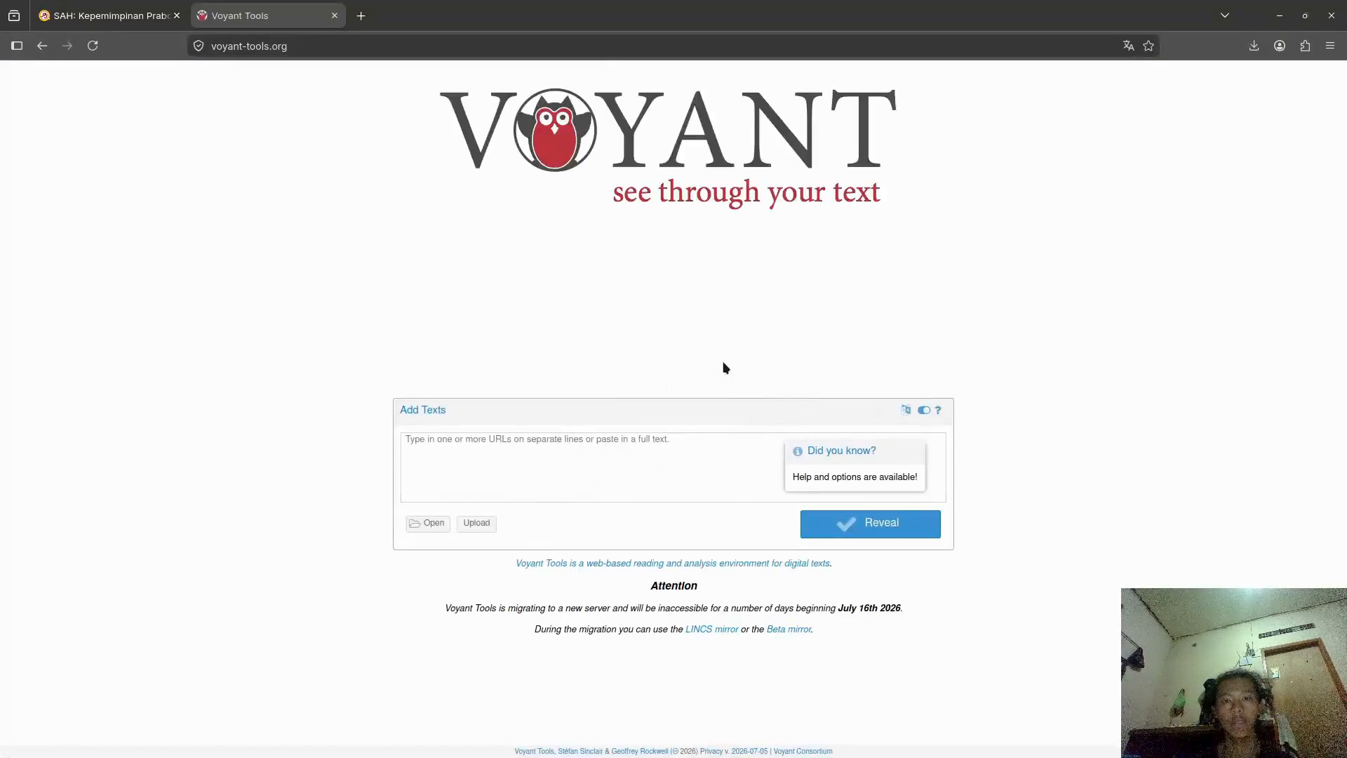
Upload prabowoku.odt from the Dokumen folder to Voyant Tools as the text to analyse
click(484, 525)
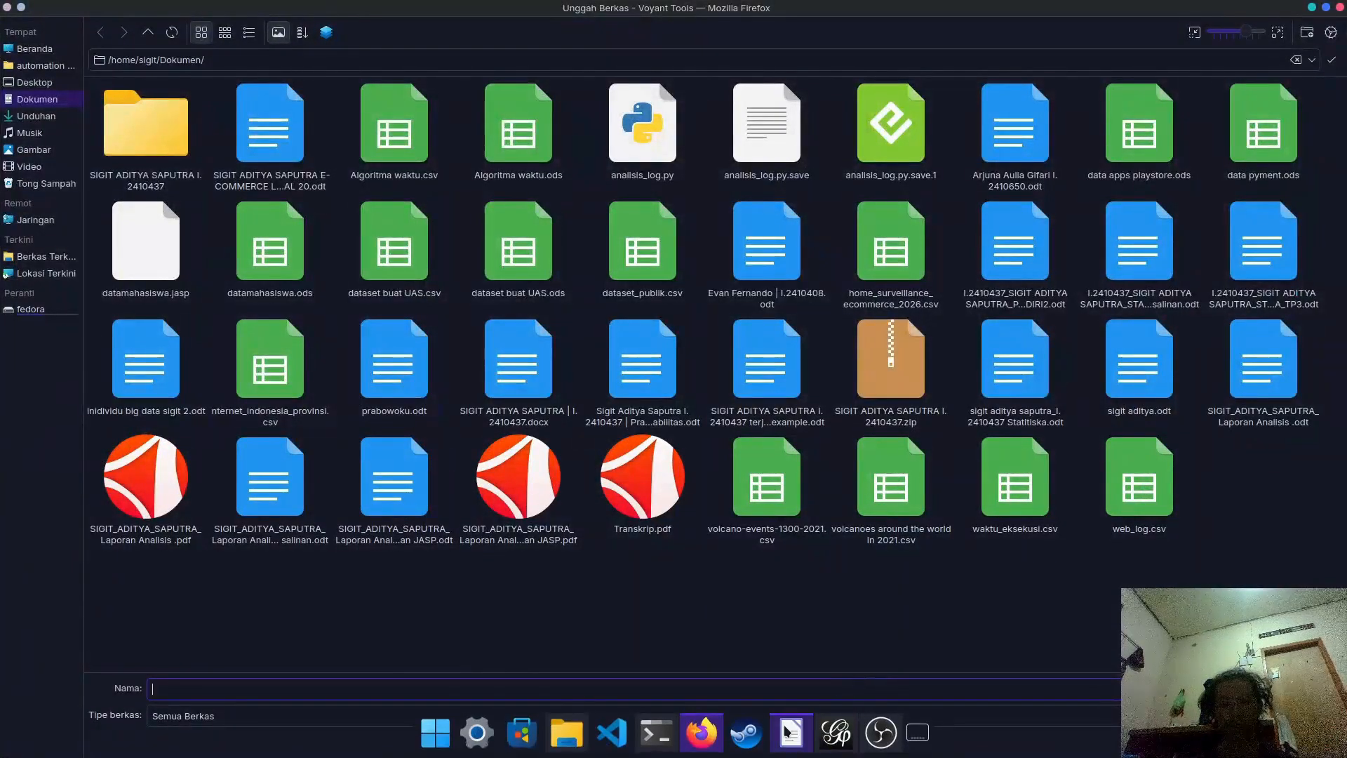
click(791, 749)
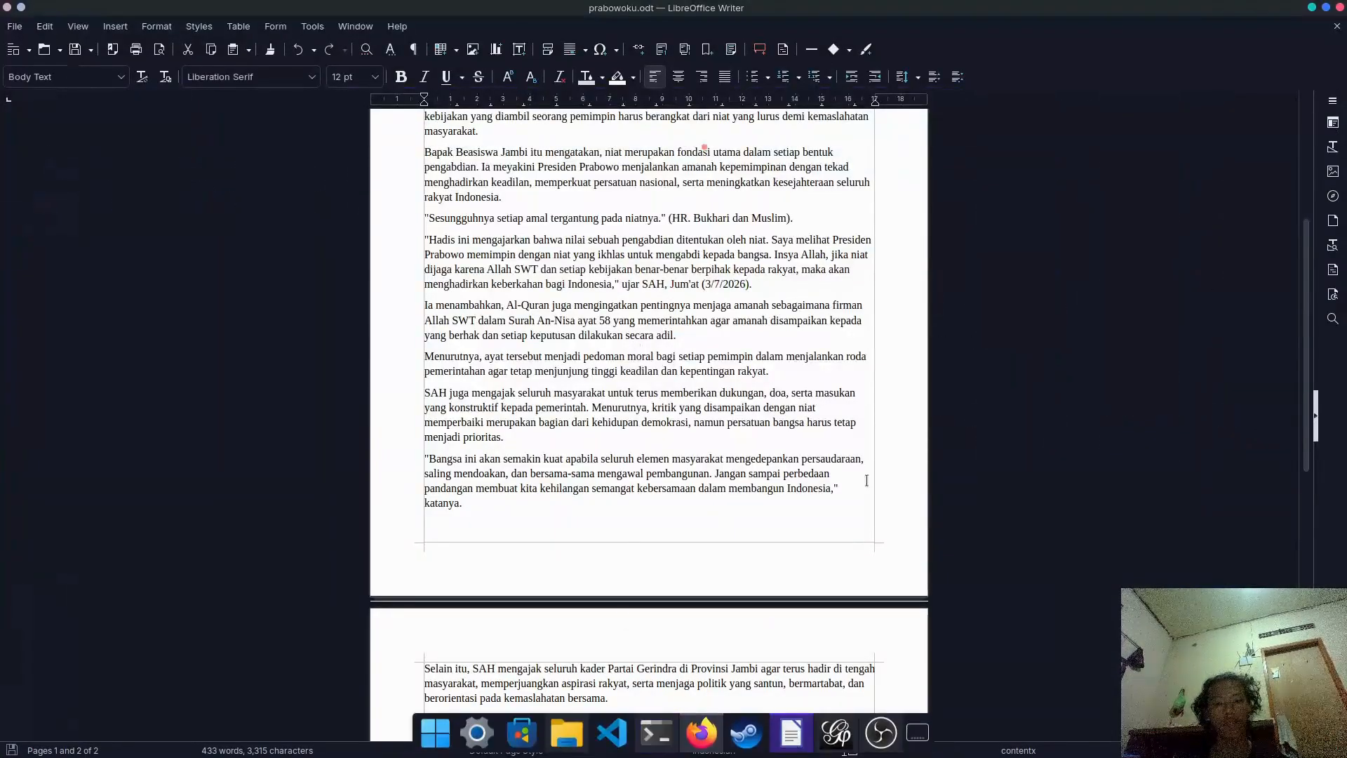
click(700, 734)
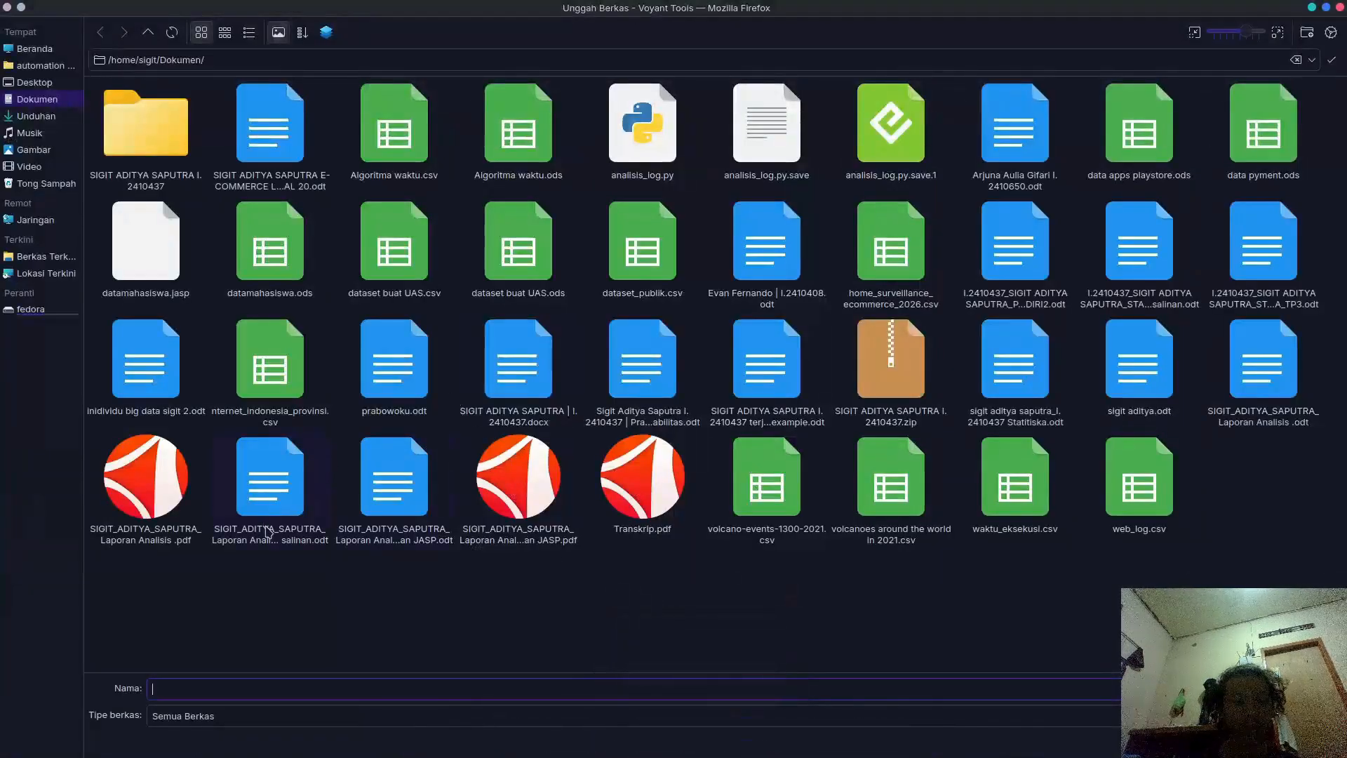
text(par)
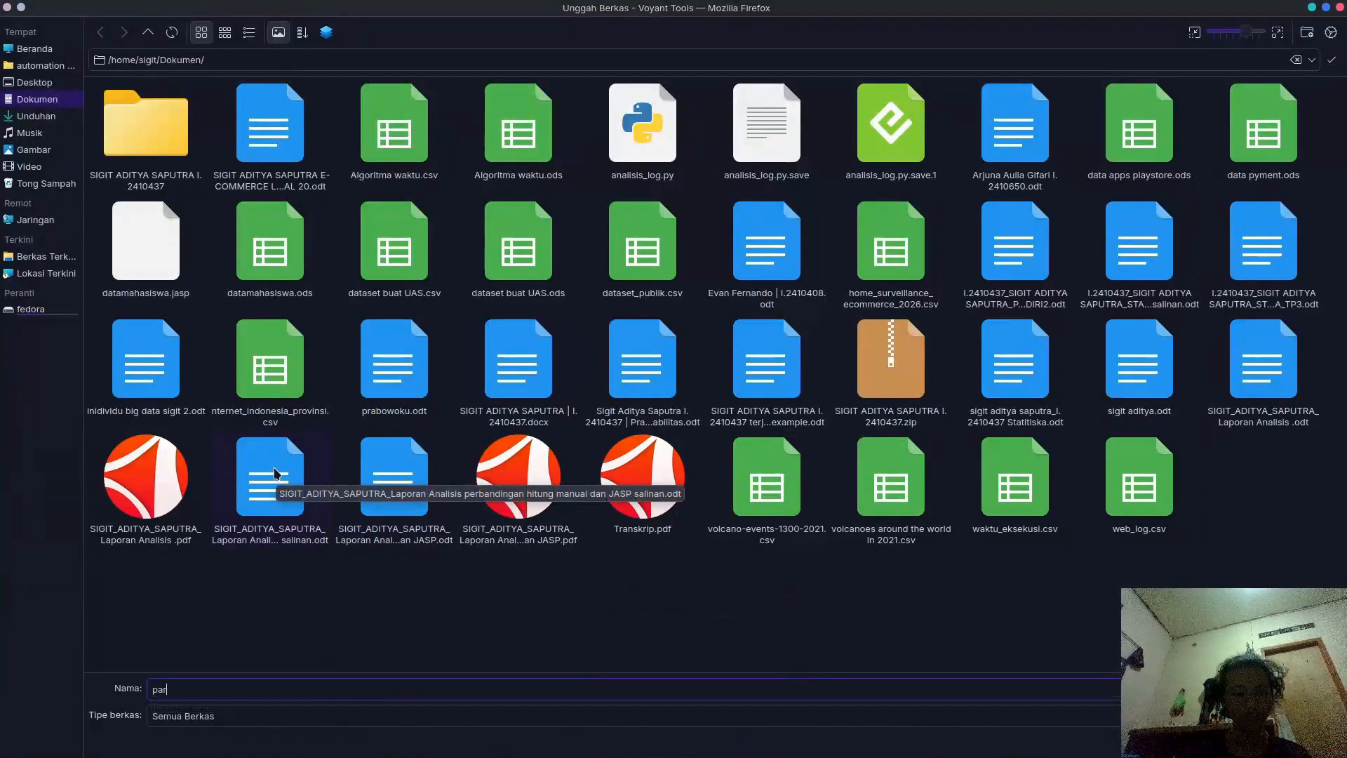
key(BackSpace)
key(BackSpace)
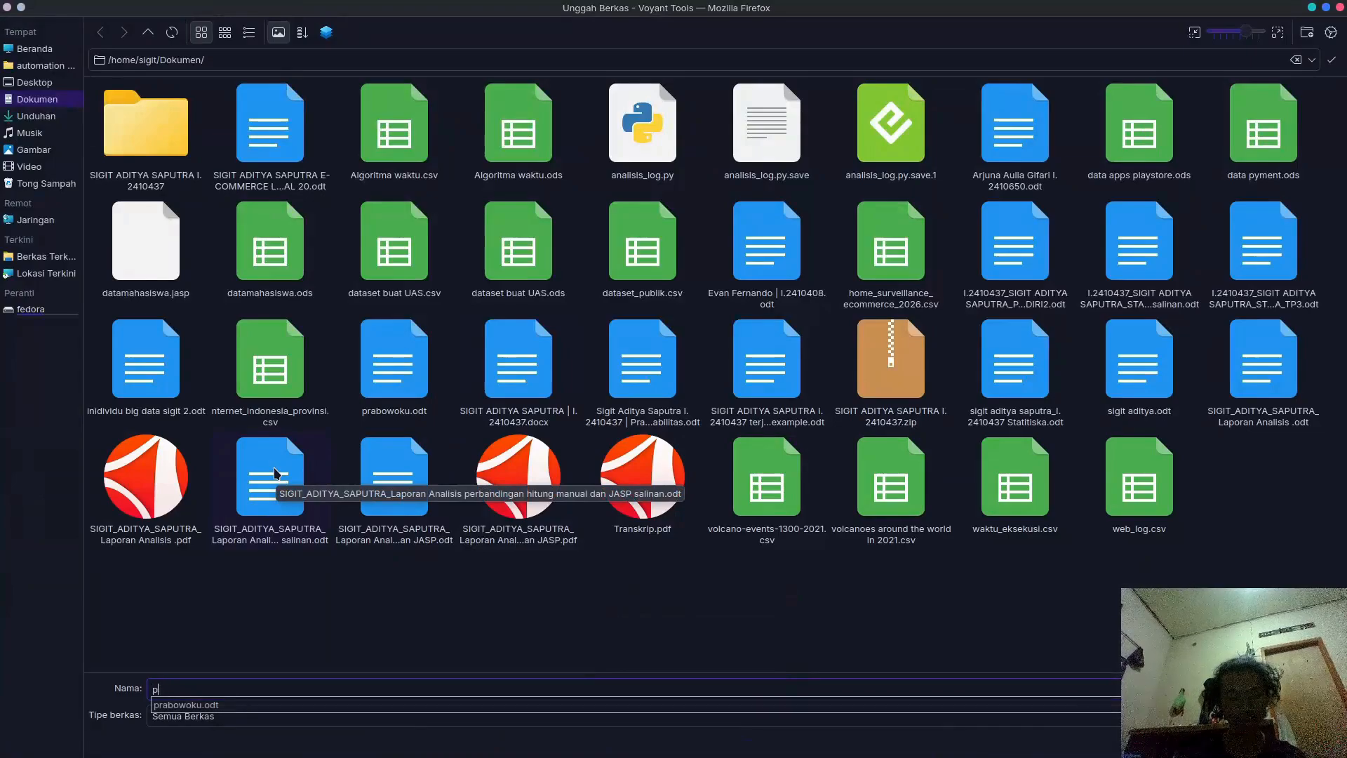
text(ra)
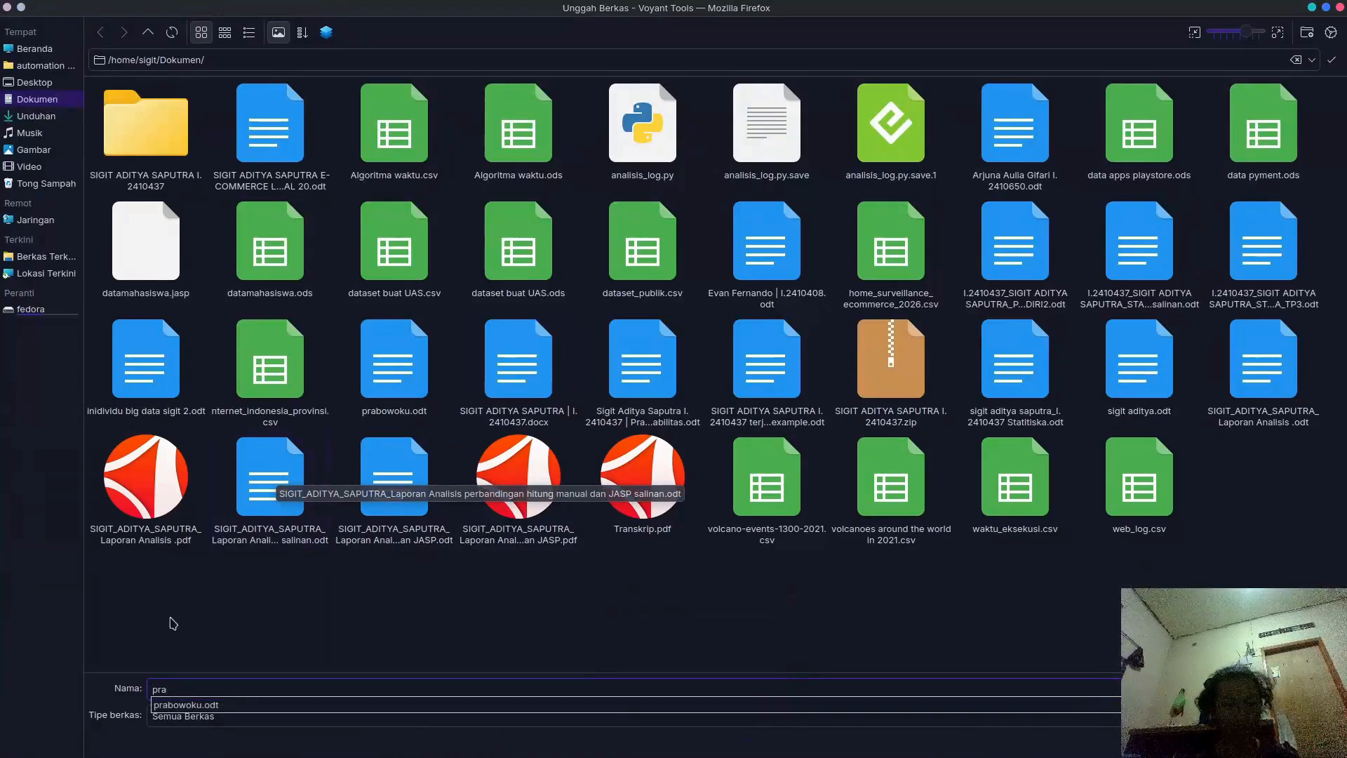
click(249, 707)
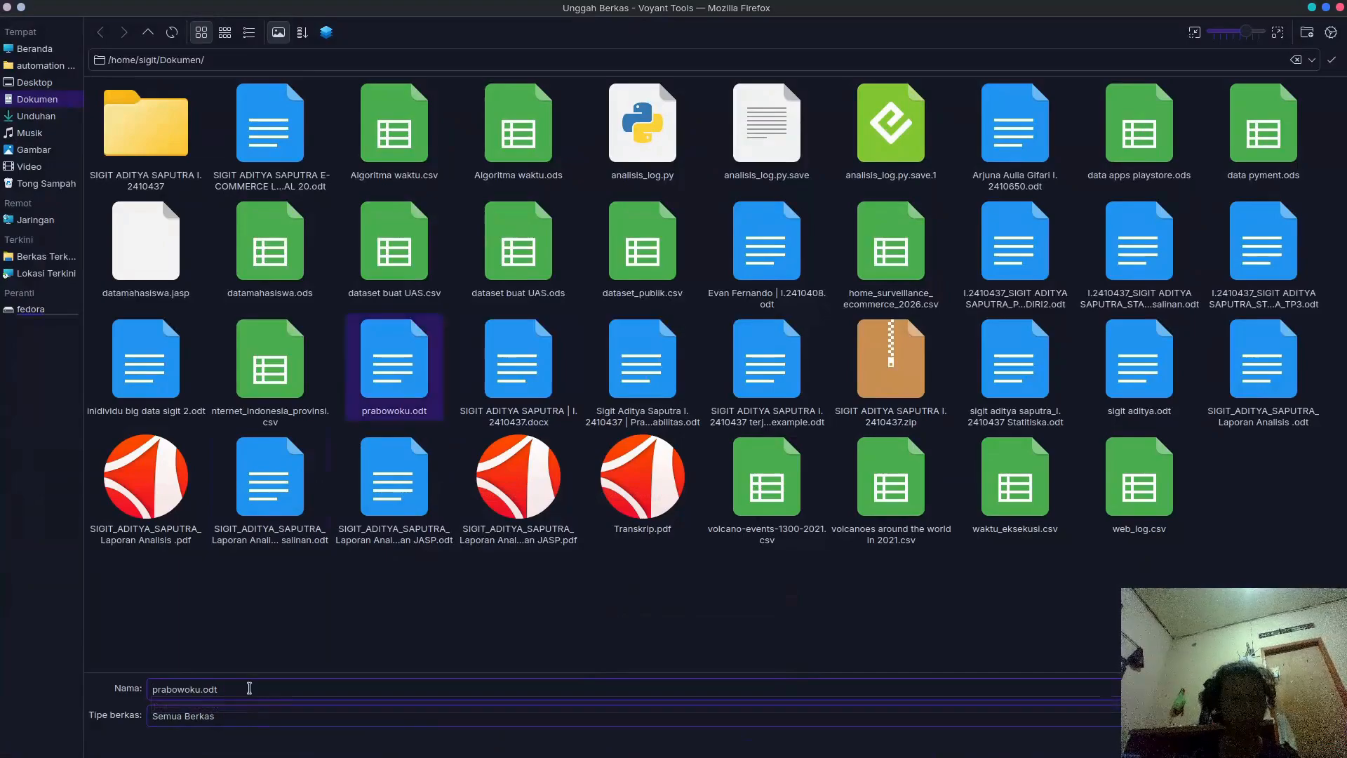
key(Return)
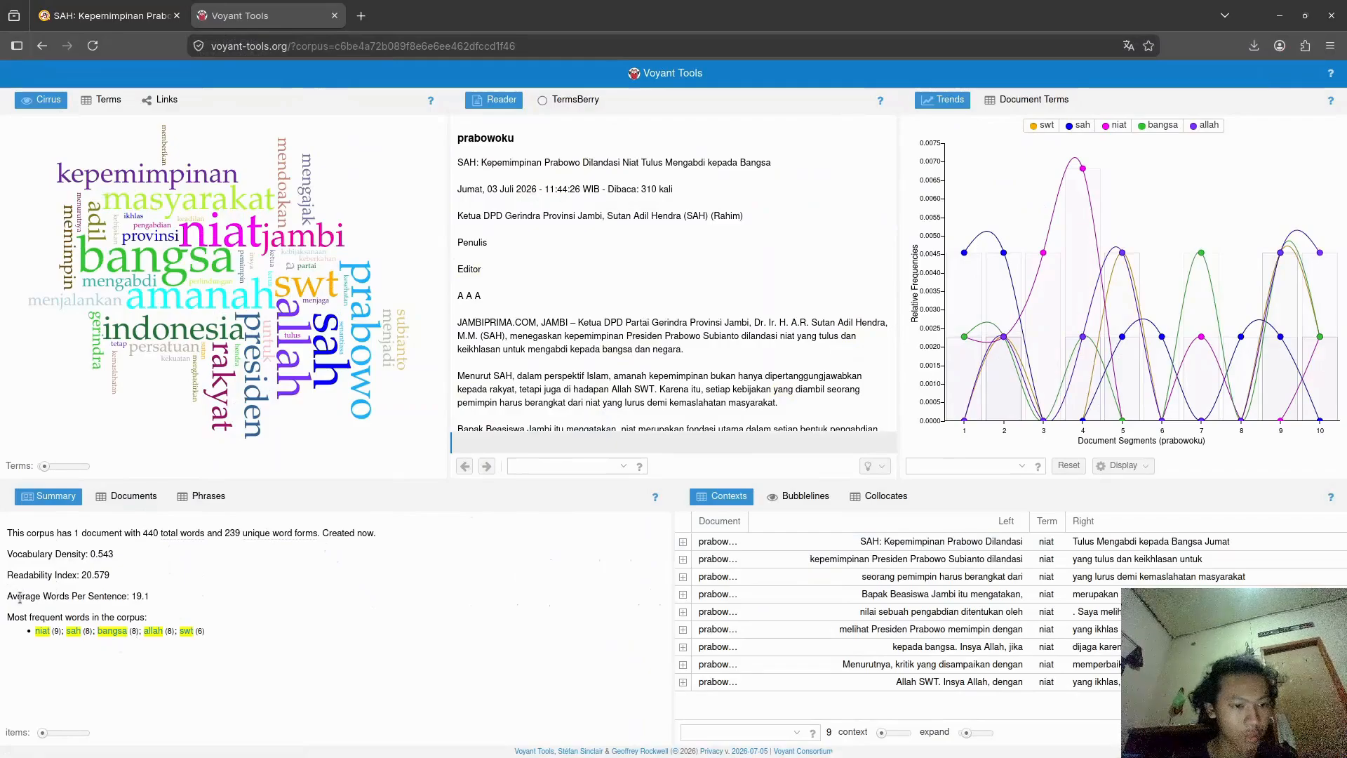
Show the term "niat" from the summary's most frequent words and examine its highlighted occurrences in the Reader text
drag(7, 595, 64, 594)
click(84, 604)
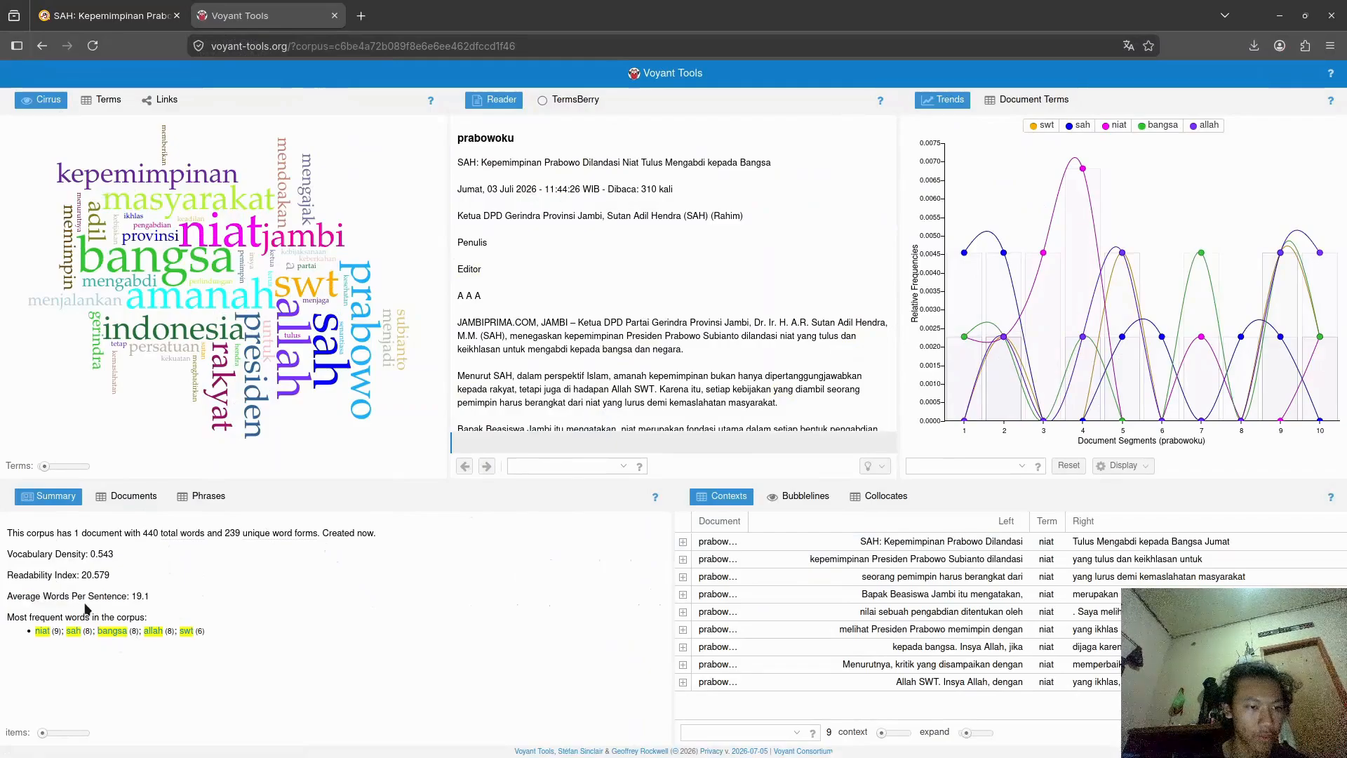
click(38, 632)
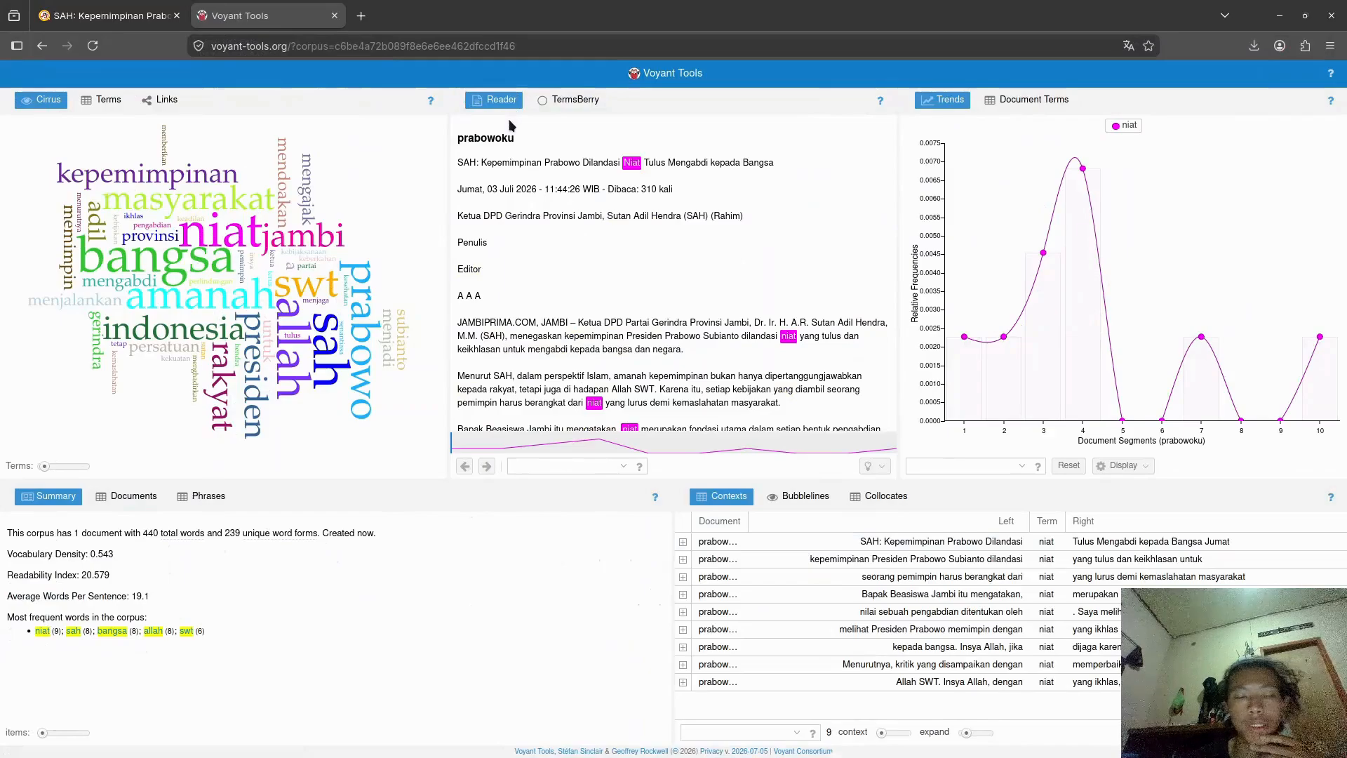
scroll(591, 265, down, 5)
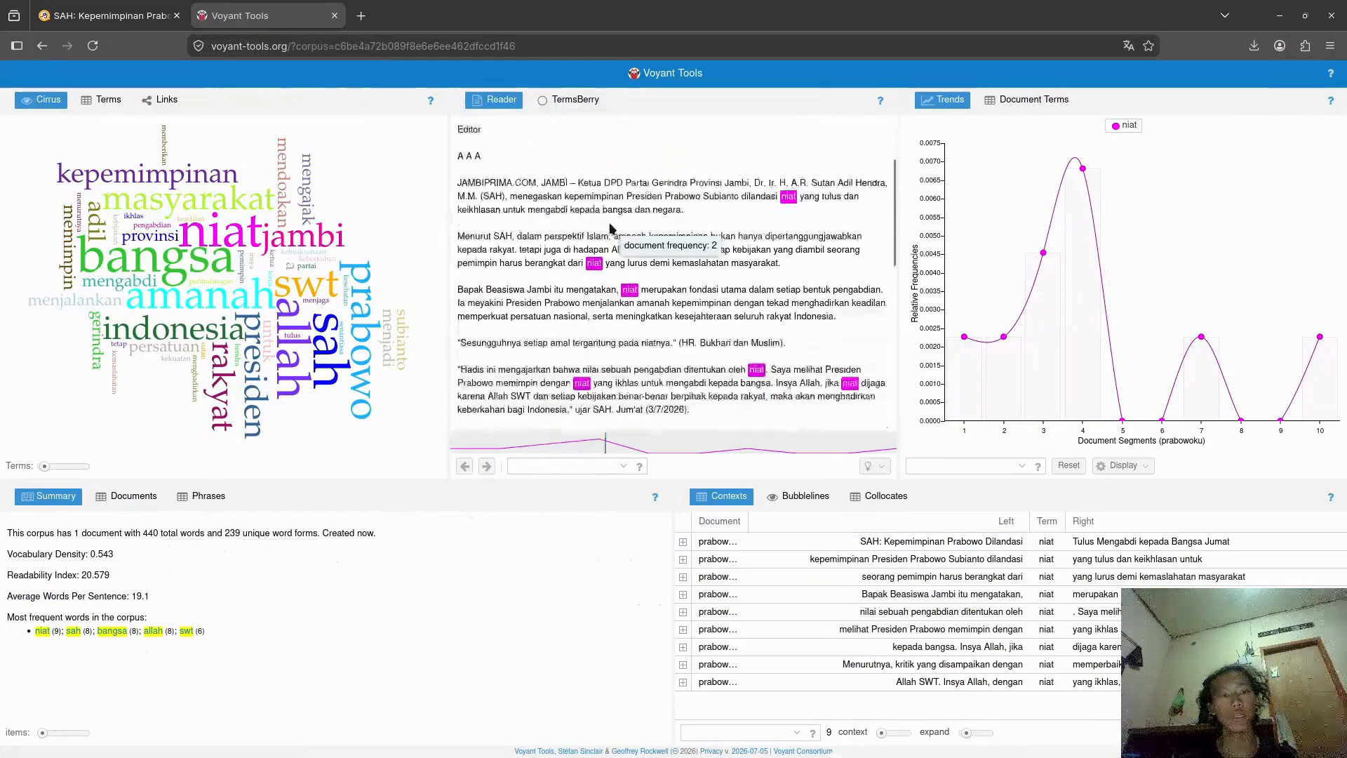
scroll(593, 334, up, 3)
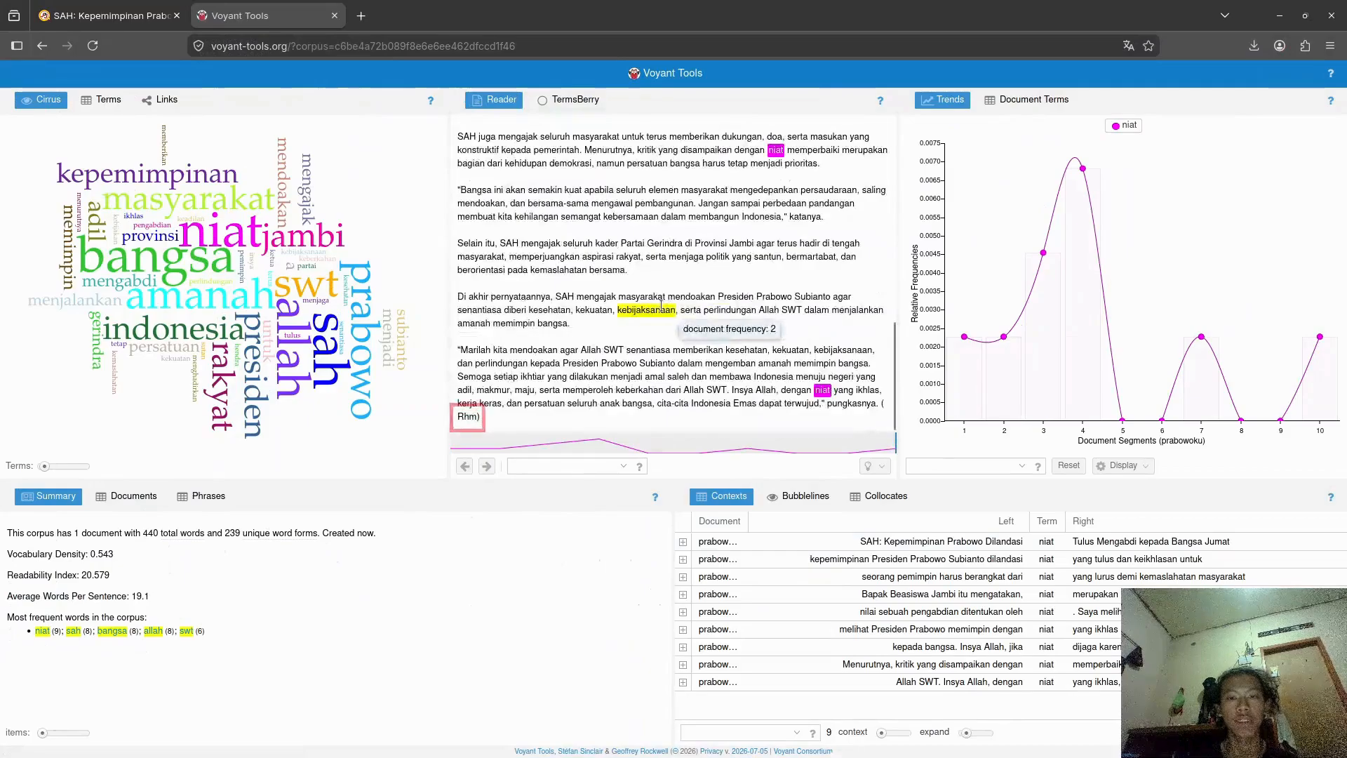
scroll(593, 334, up, 3)
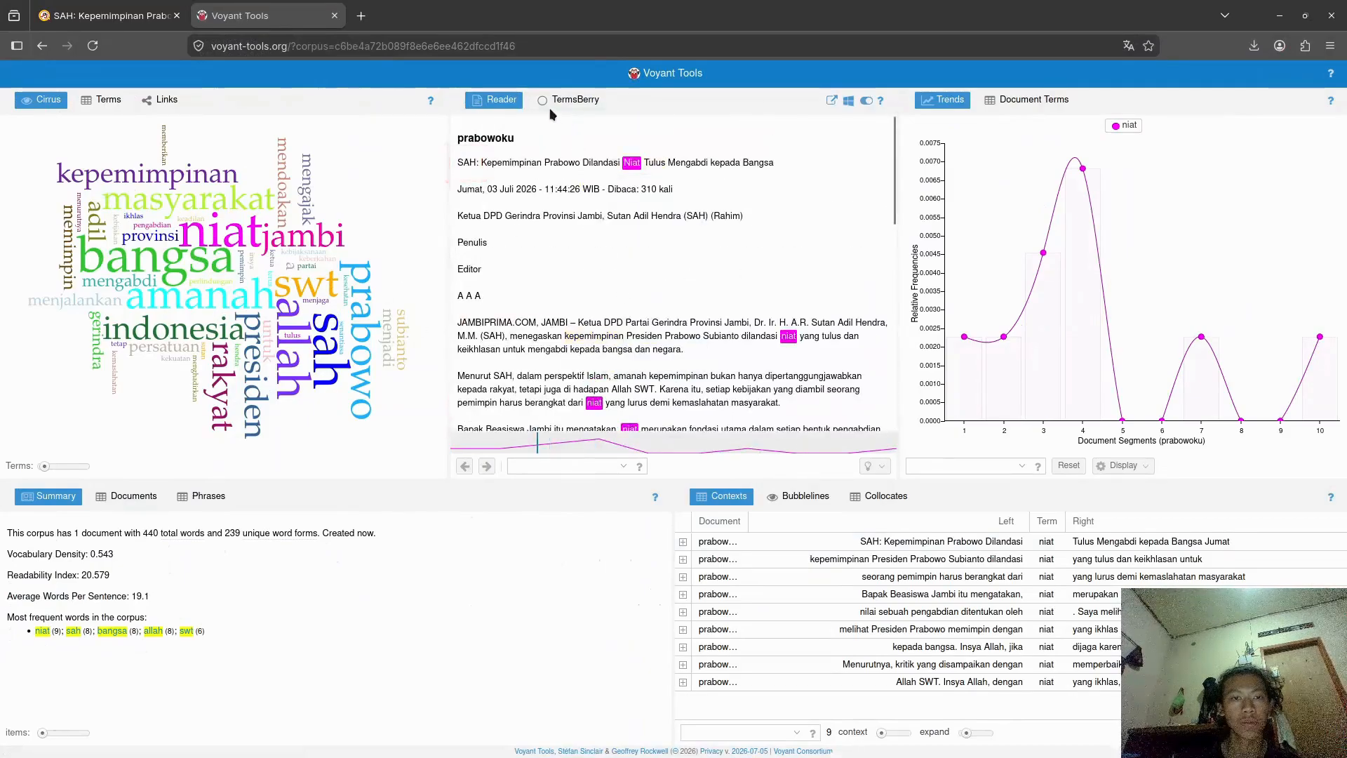
scroll(674, 253, down, 10)
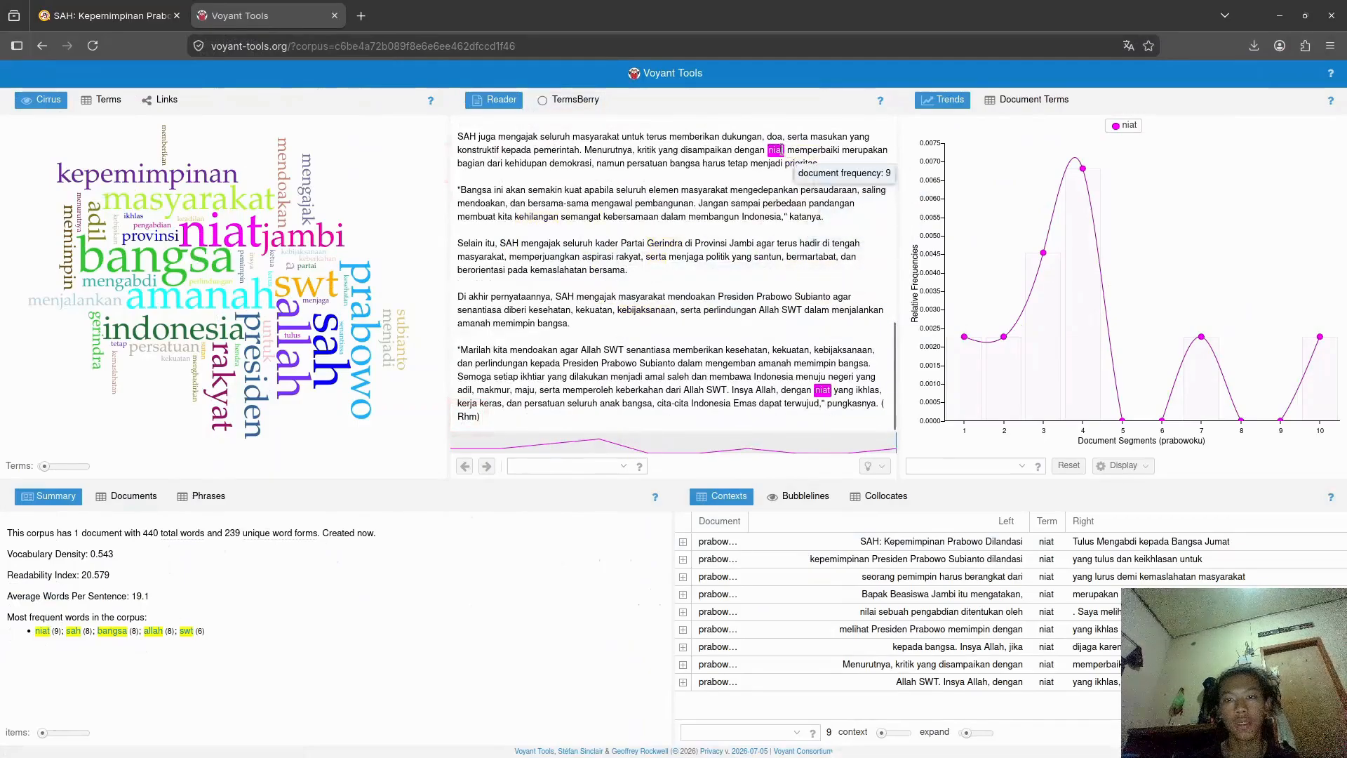
scroll(684, 309, up, 3)
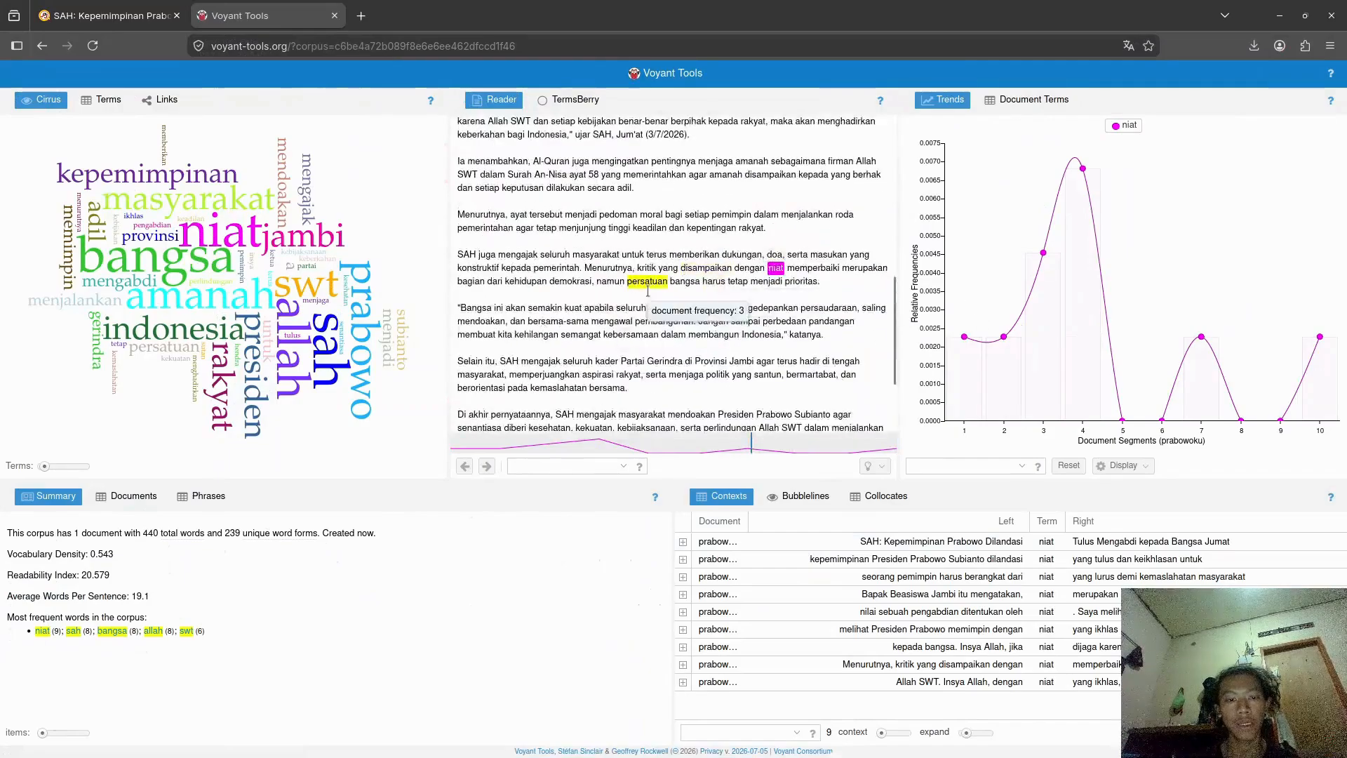
Search the Reader for the terms "niat" and "presiden" and look through their highlighted occurrences in the article
click(619, 468)
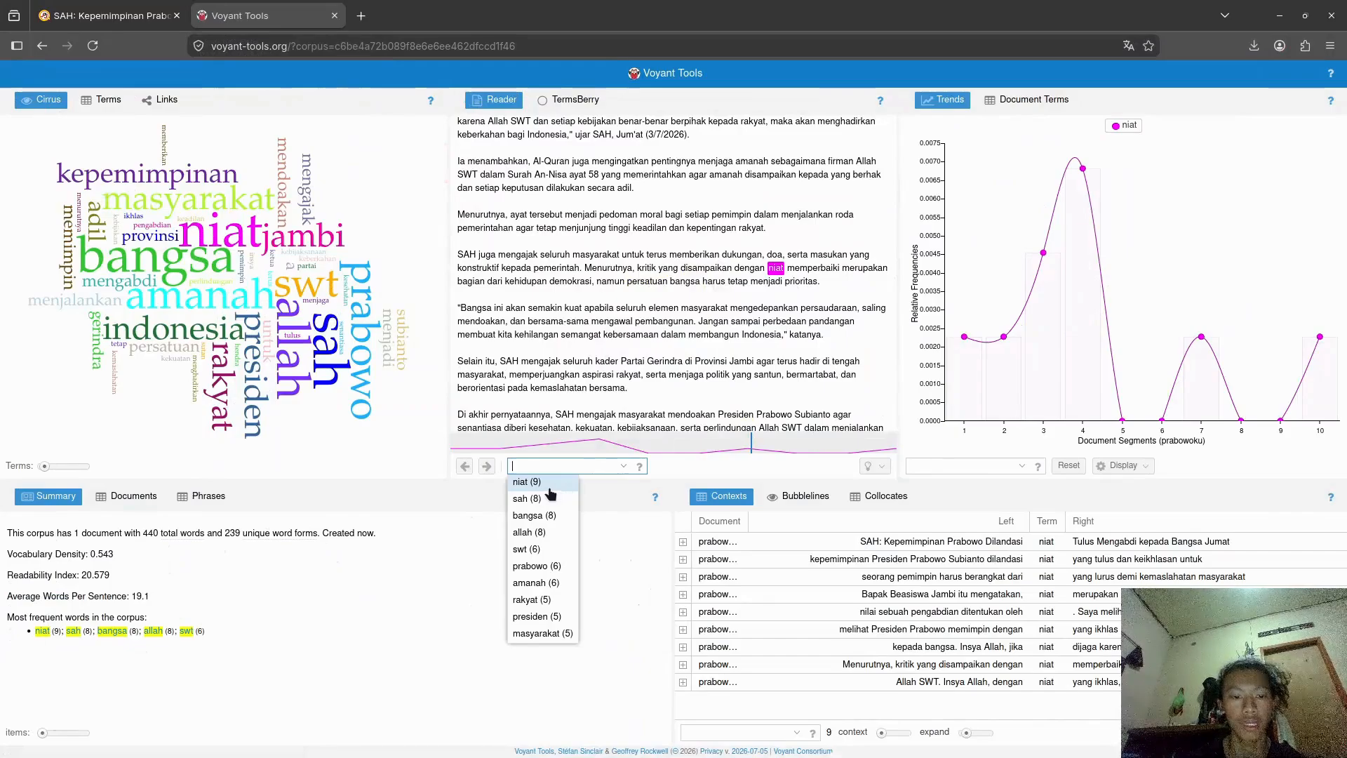
click(548, 487)
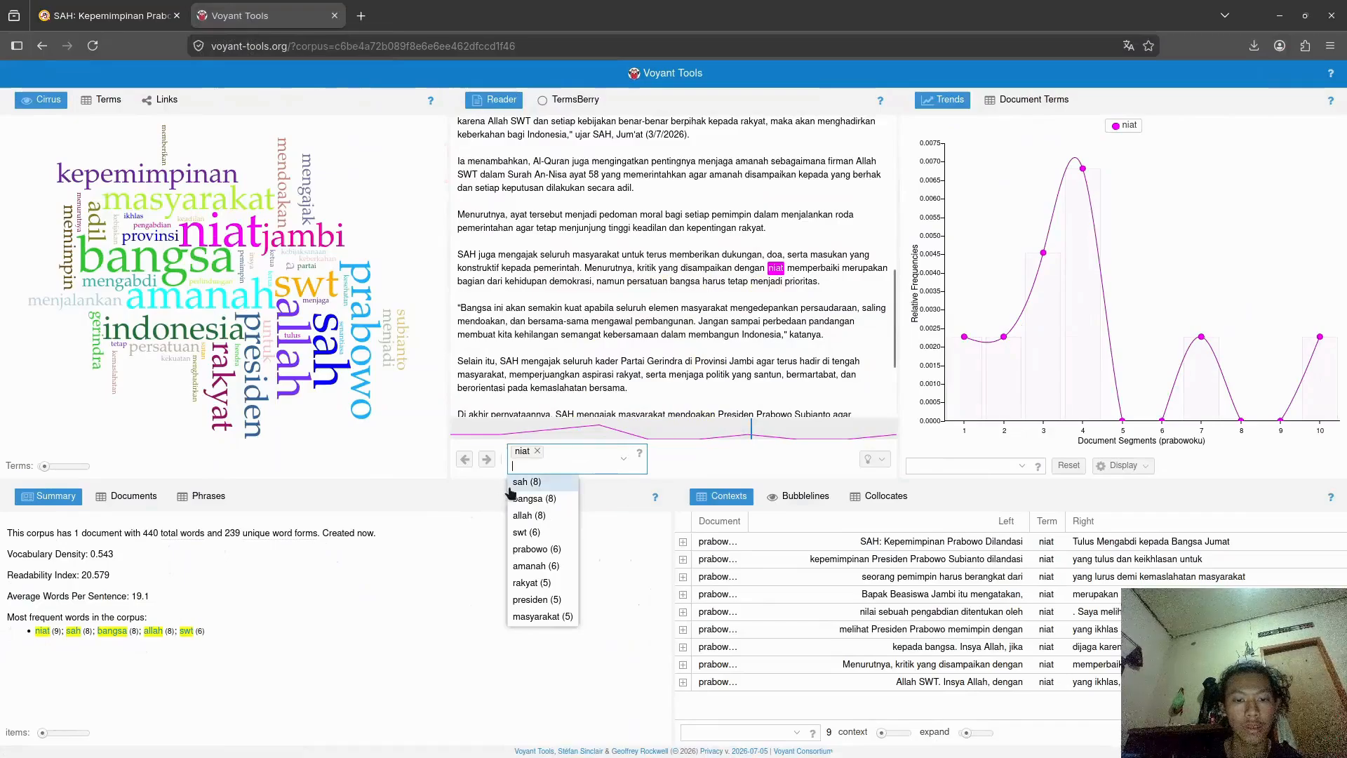
click(523, 600)
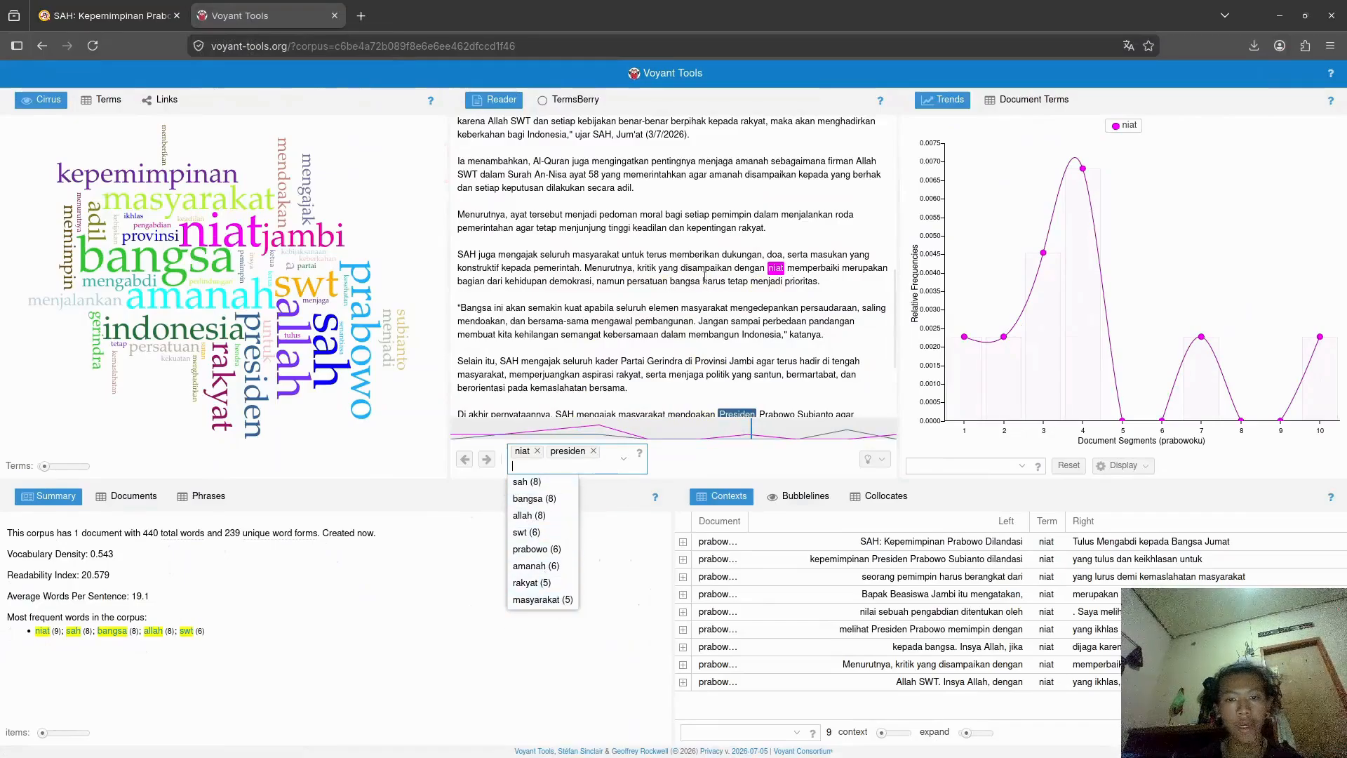
click(608, 521)
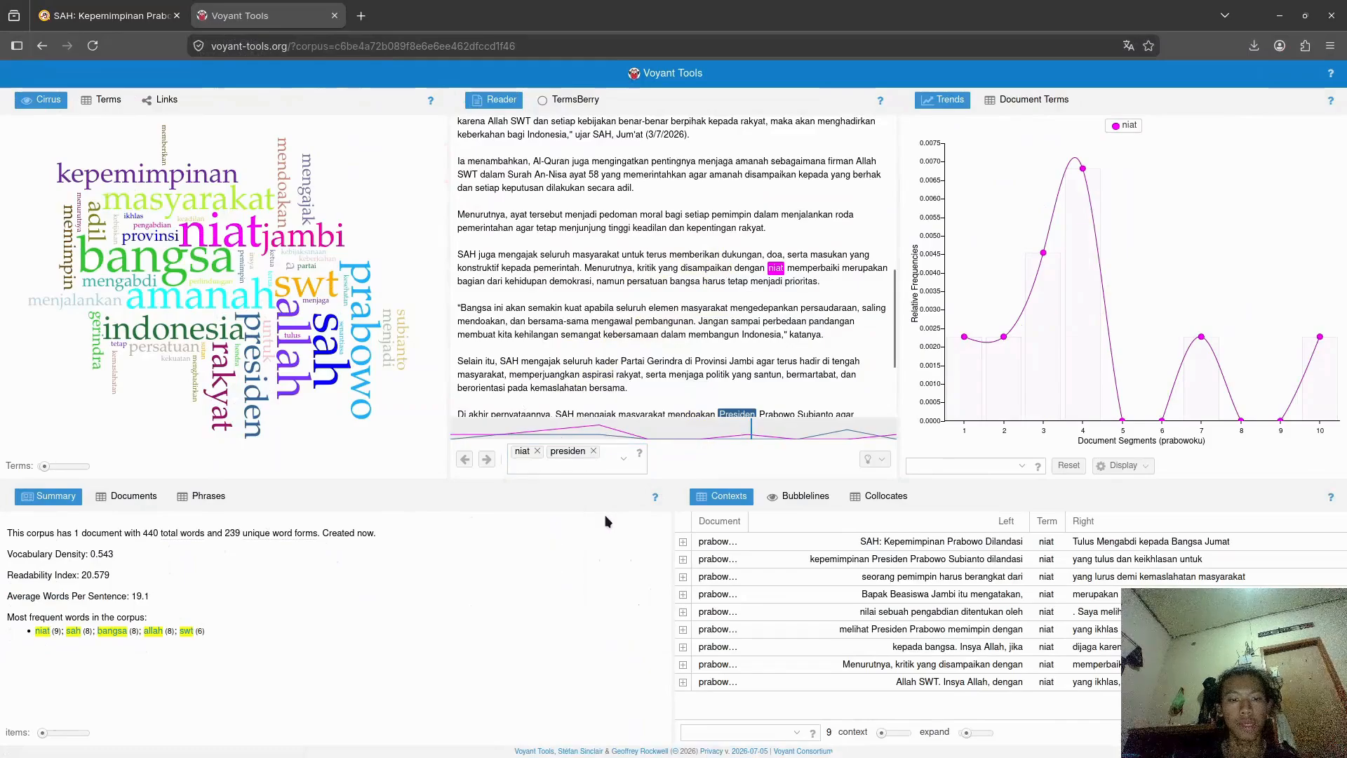
scroll(771, 256, down, 3)
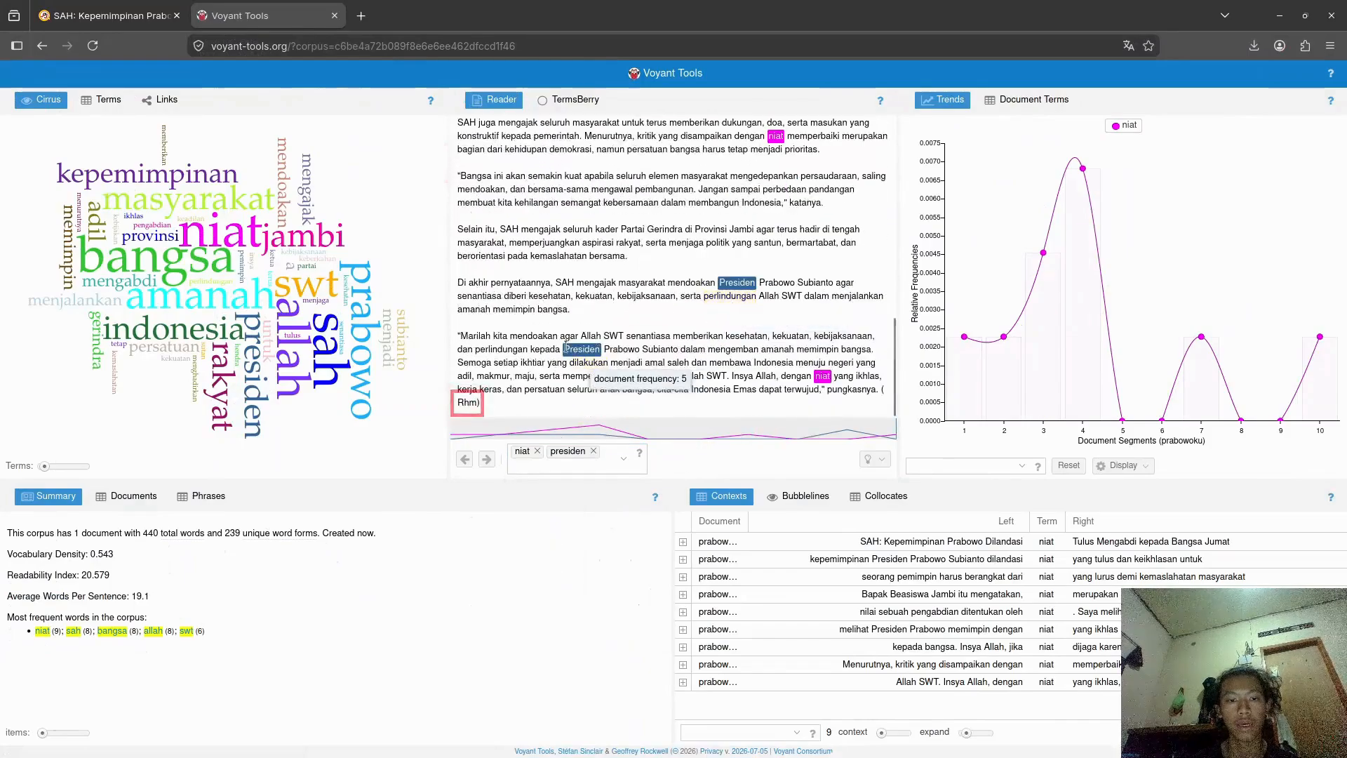
scroll(719, 343, up, 5)
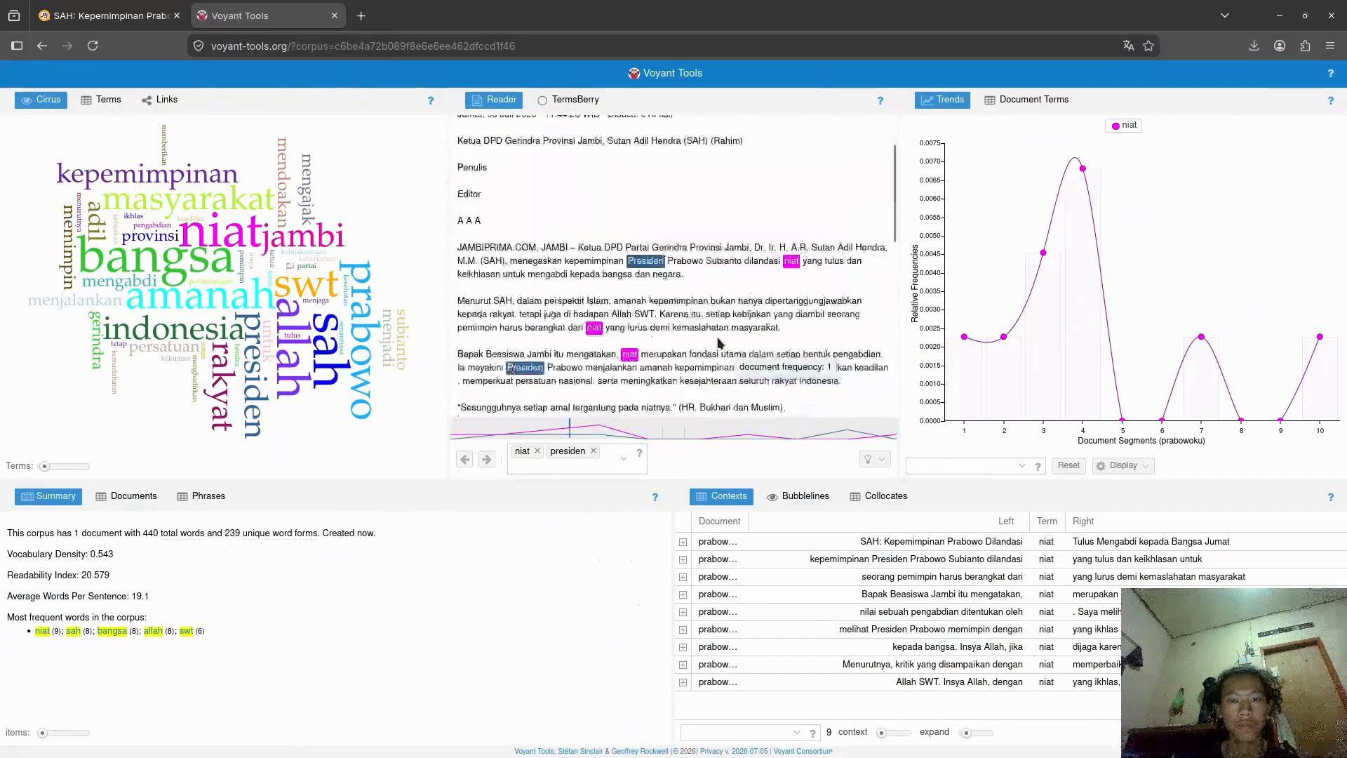
scroll(640, 301, up, 3)
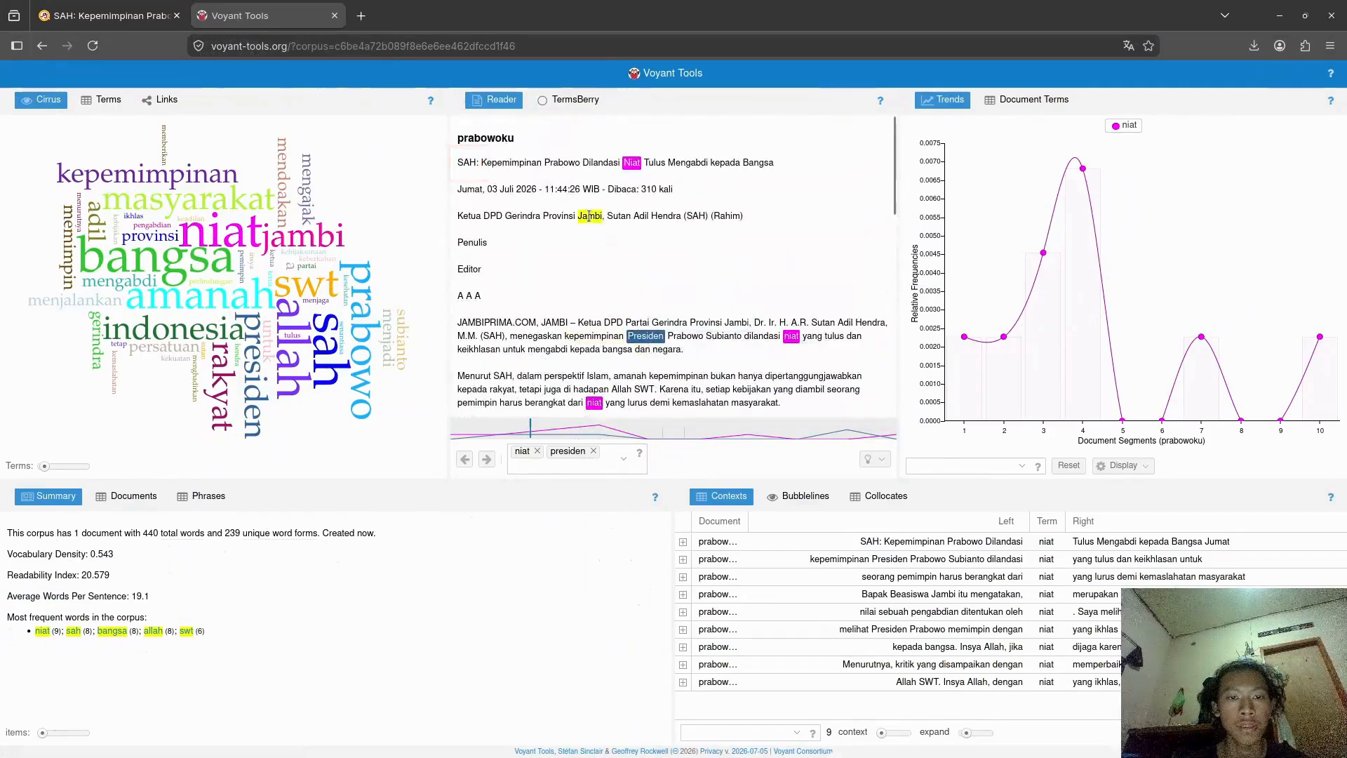
View the document's terms in the TermsBerry visualization, and return to the Reader
click(570, 99)
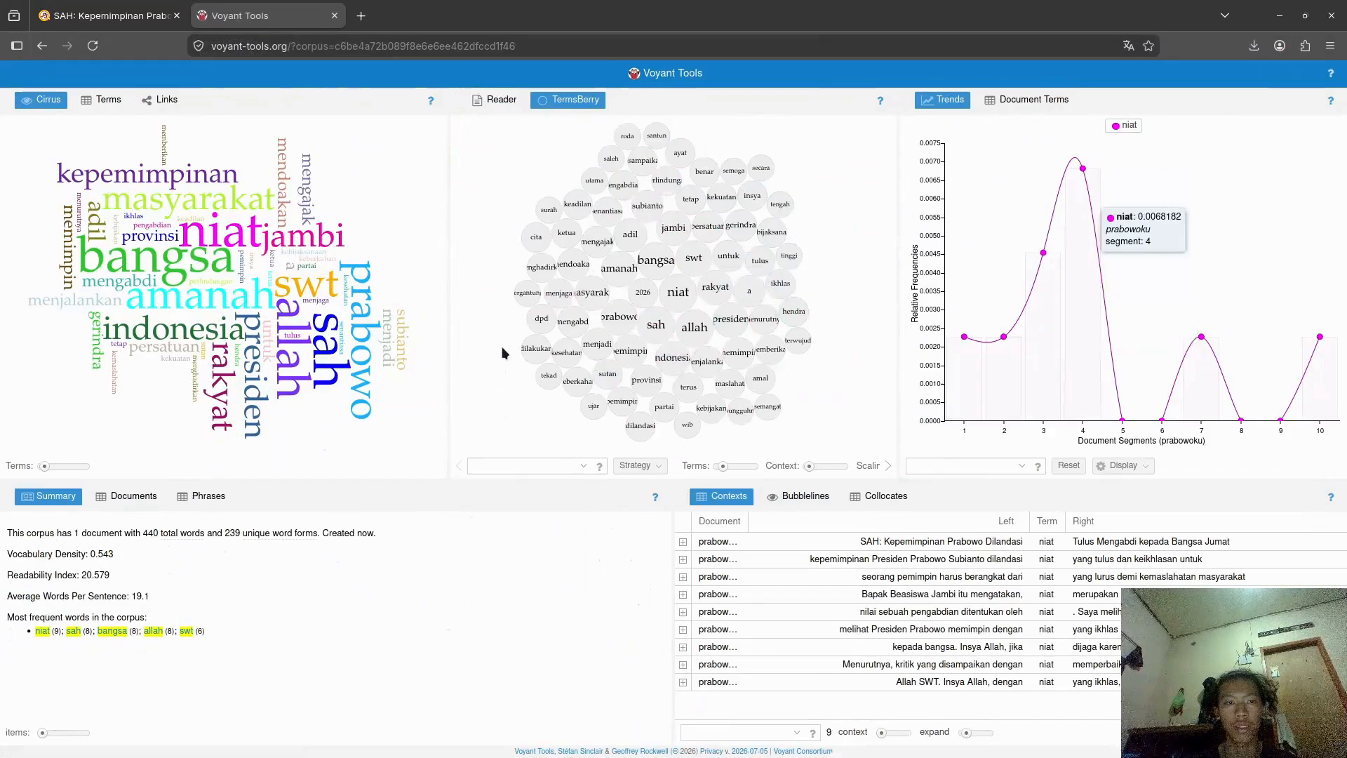
click(502, 100)
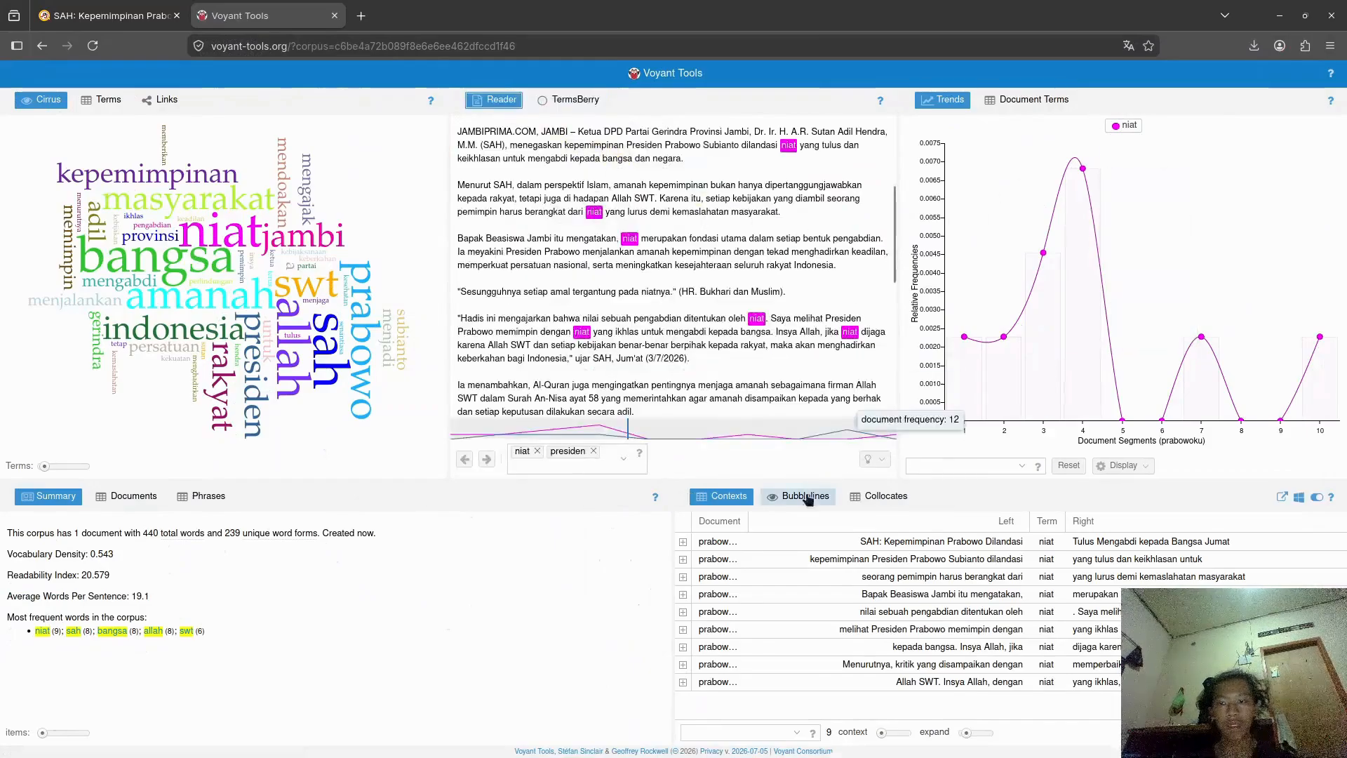
Replace the Reader's search terms "niat" and "presiden" with the term "sah"
click(593, 451)
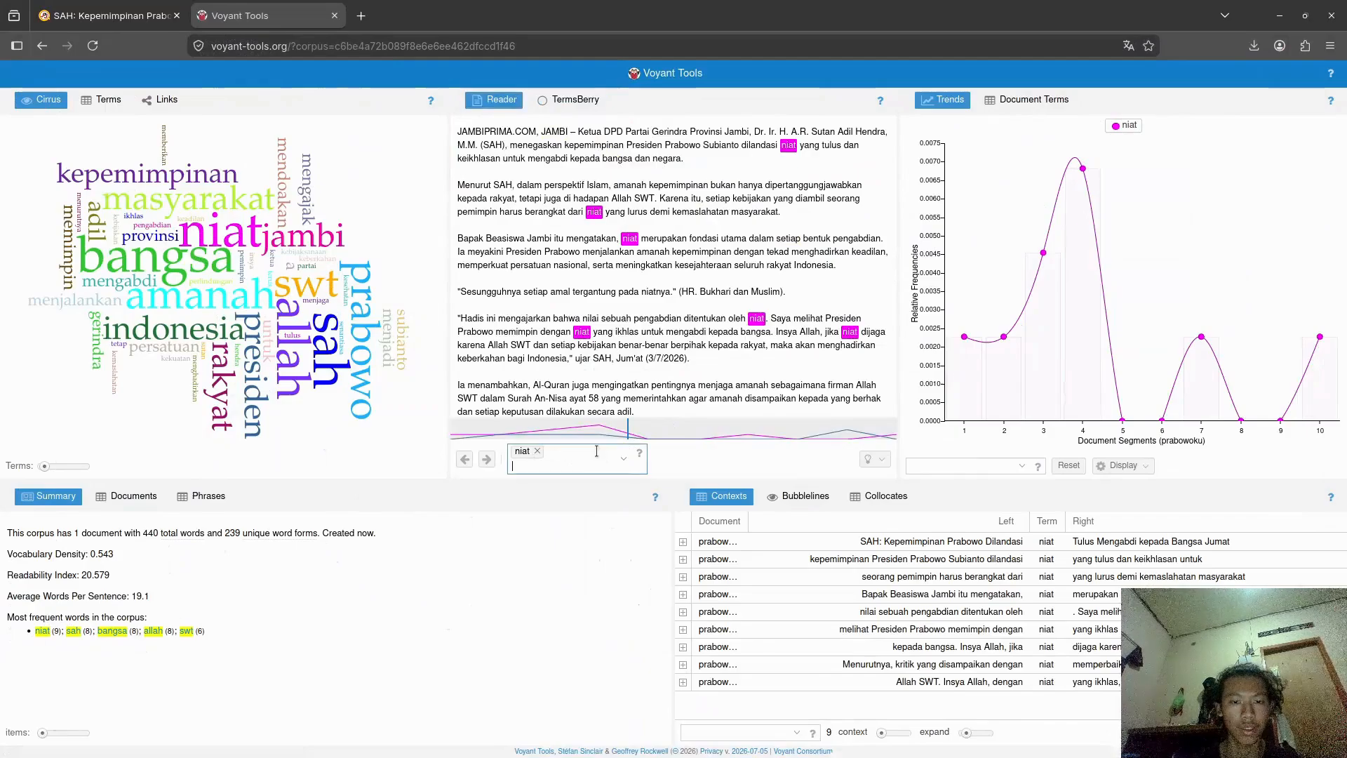
click(537, 452)
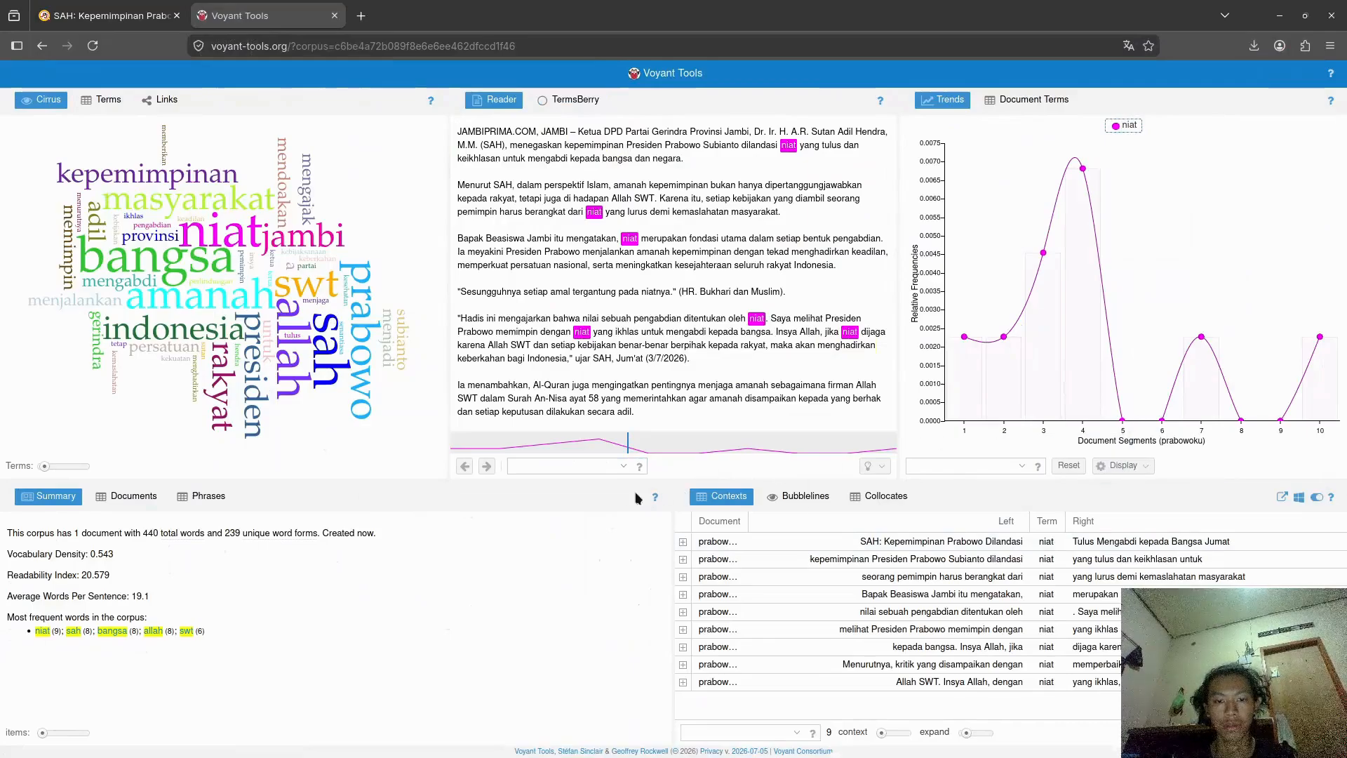
click(623, 466)
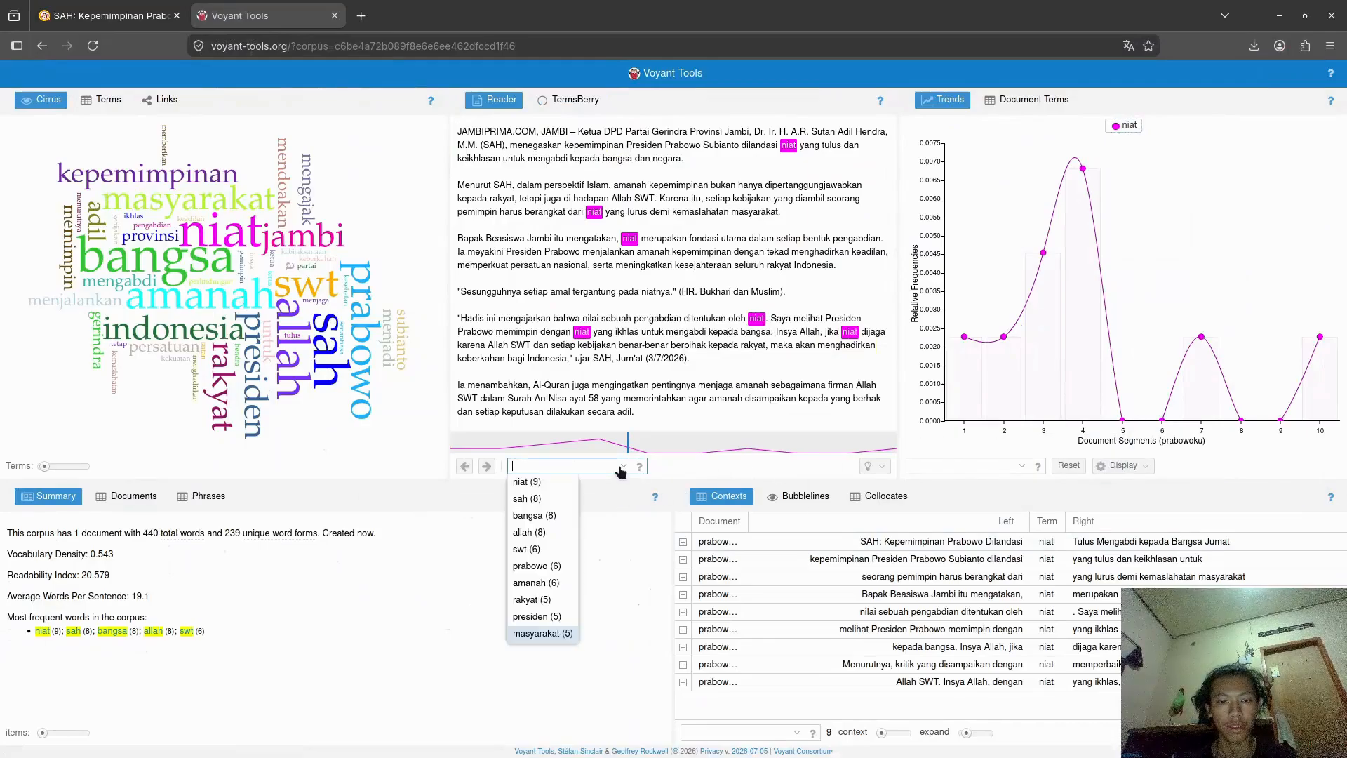
click(521, 498)
Check the document terms and the Trends chart, and examine the occurrences of "amanah" selected from the Reader text
click(1034, 100)
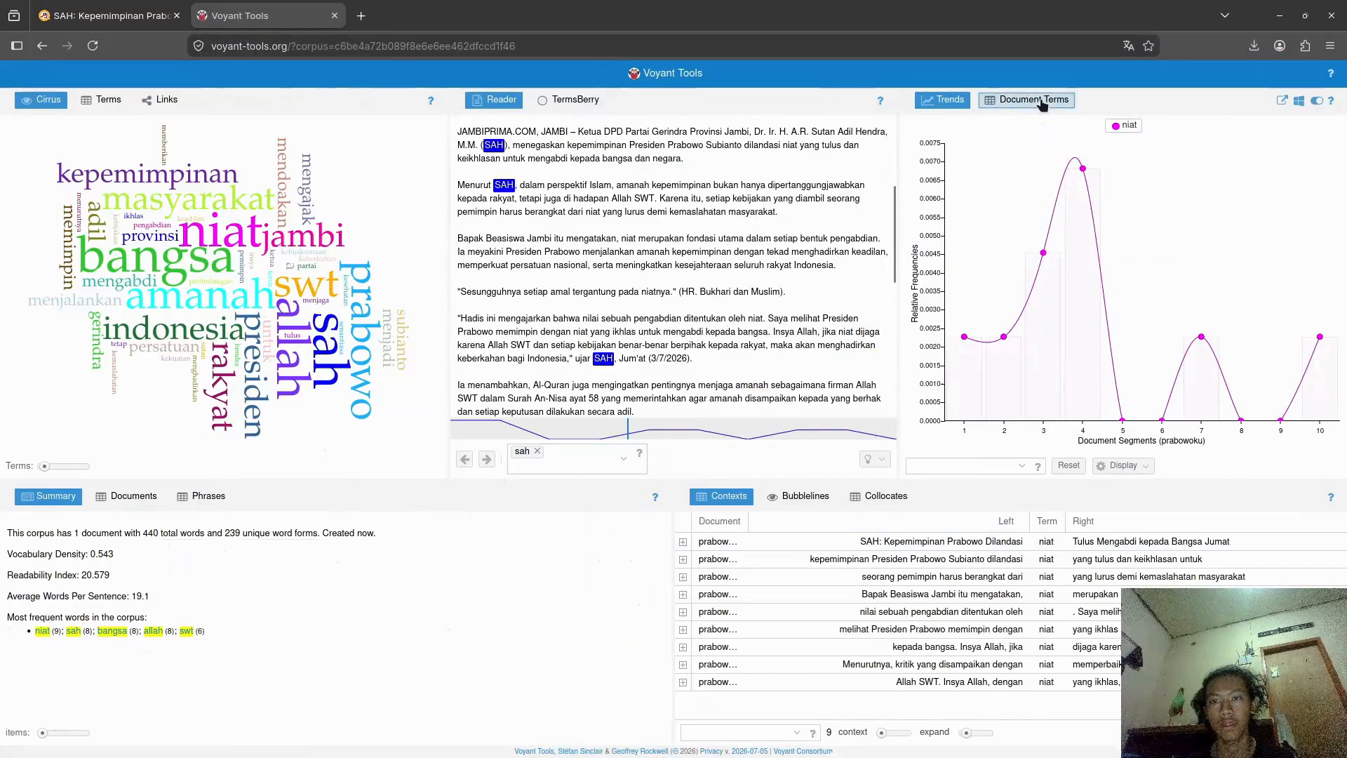
click(947, 99)
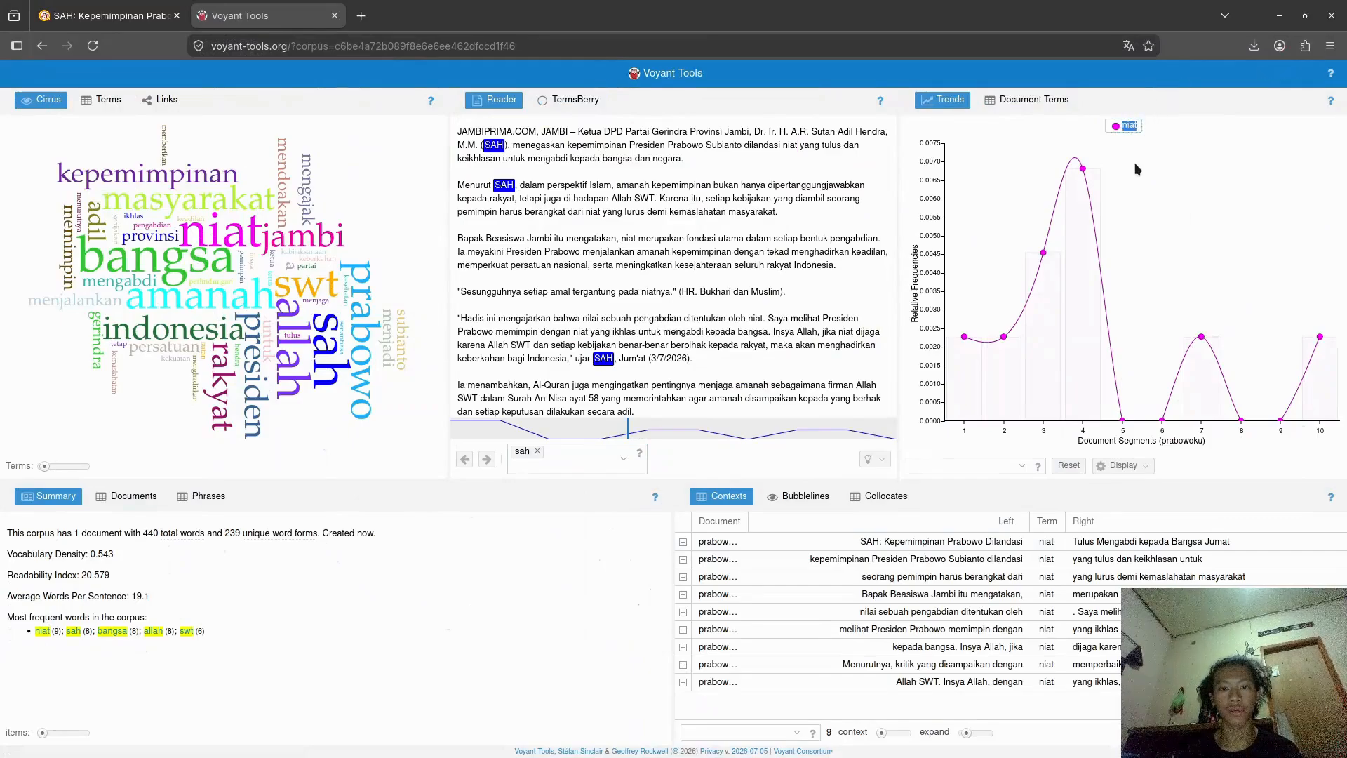
click(754, 385)
scroll(728, 357, up, 5)
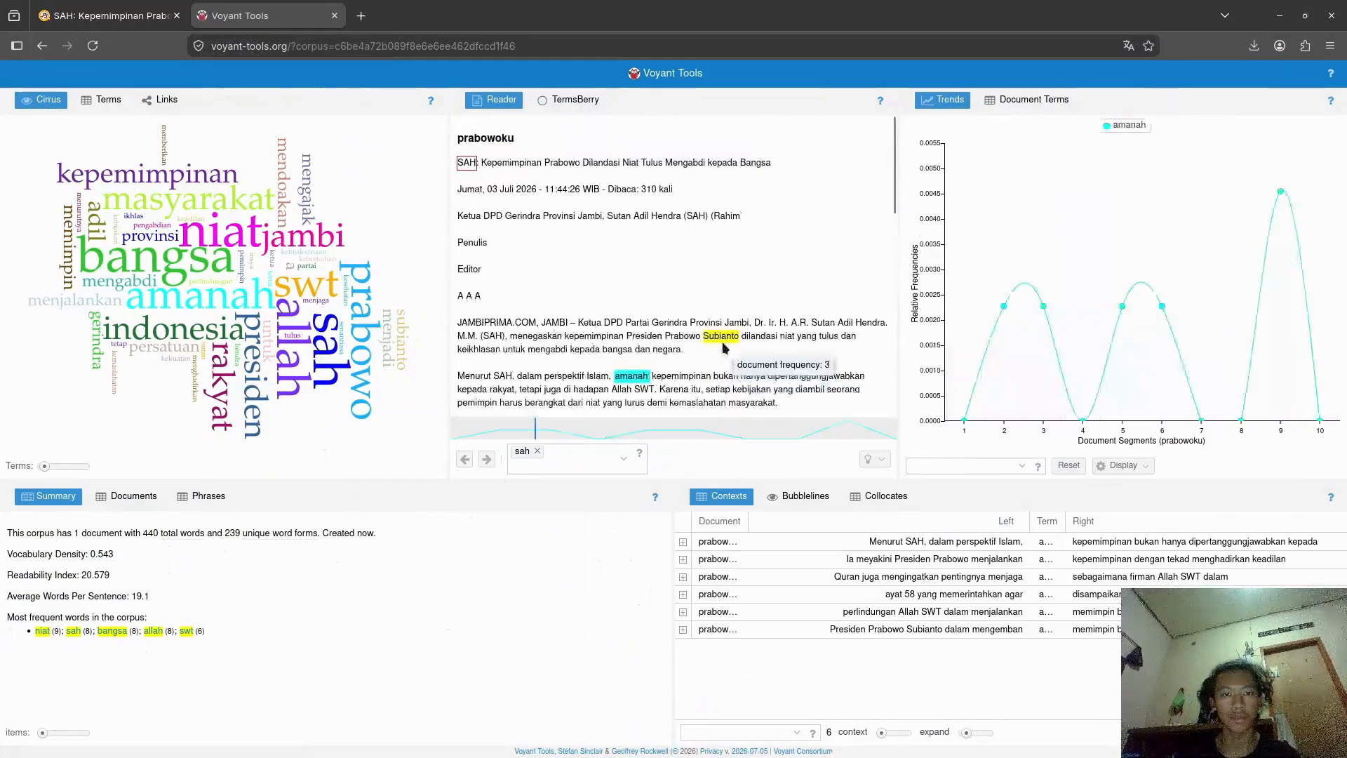
scroll(745, 314, down, 3)
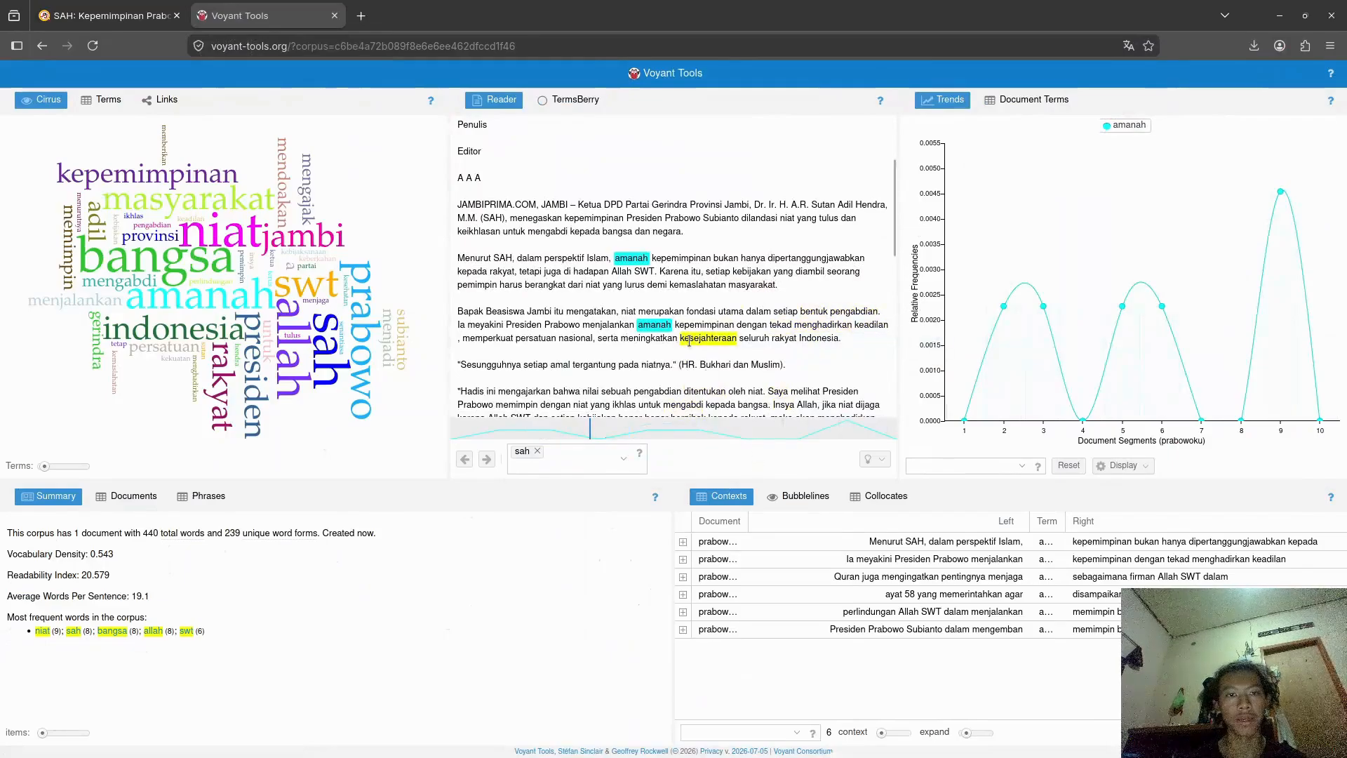
scroll(709, 337, down, 4)
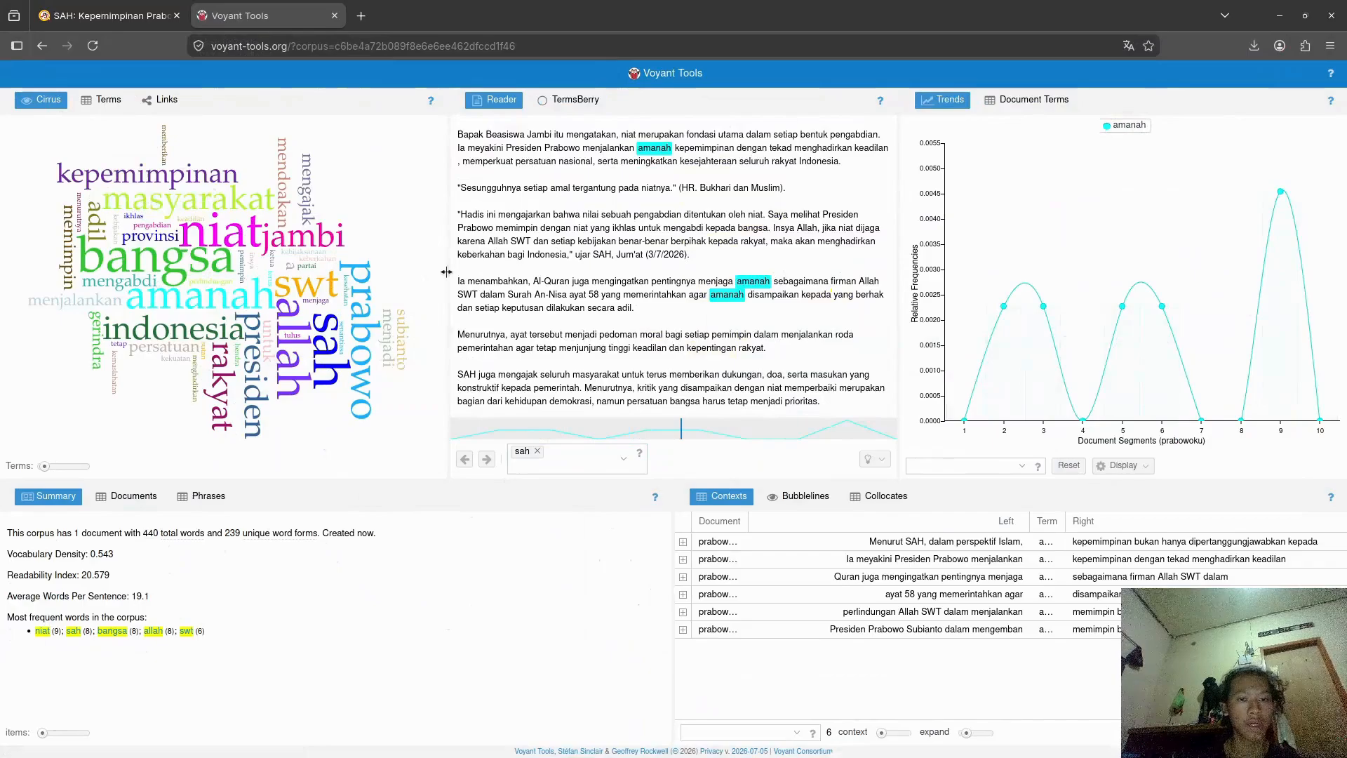
Widen the word cloud area, and view Bubblelines with the term "amanah" toggled off before returning to Contexts
drag(448, 267, 640, 284)
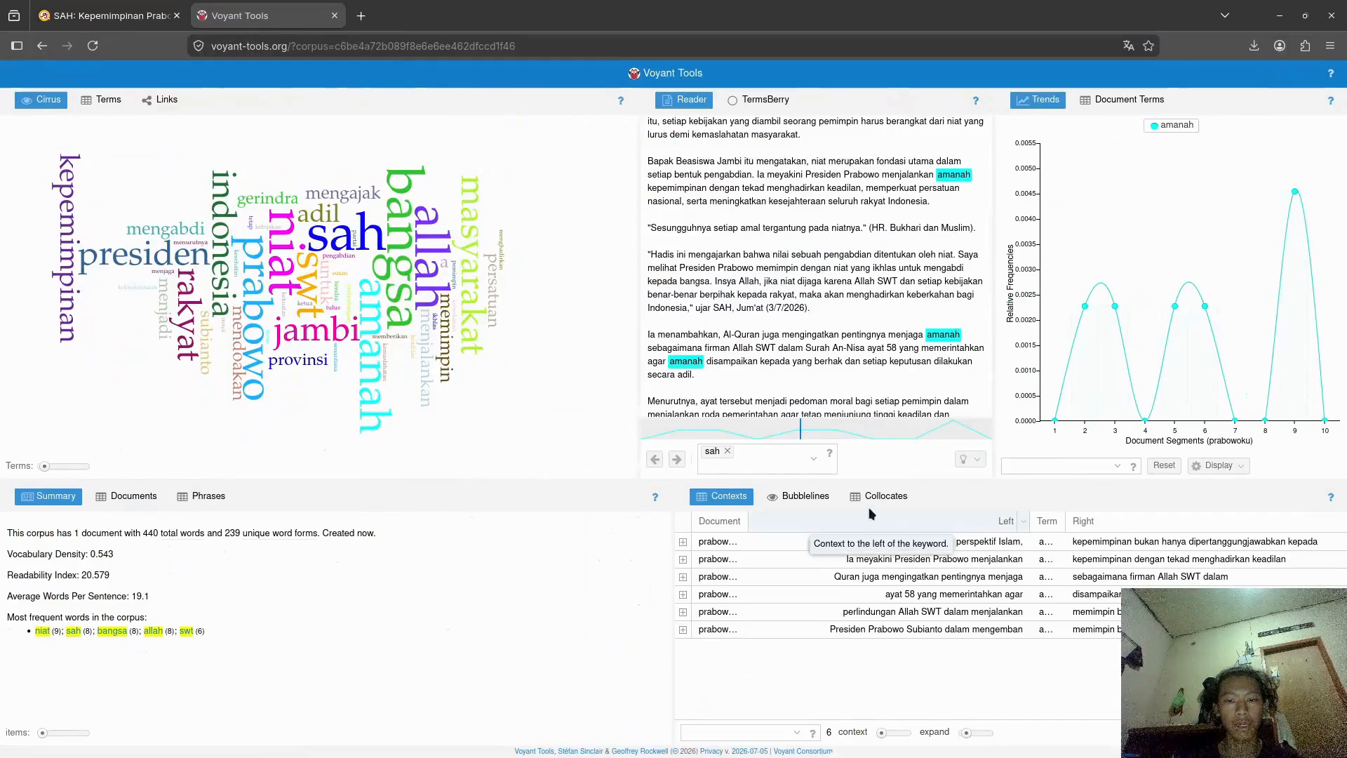
click(791, 496)
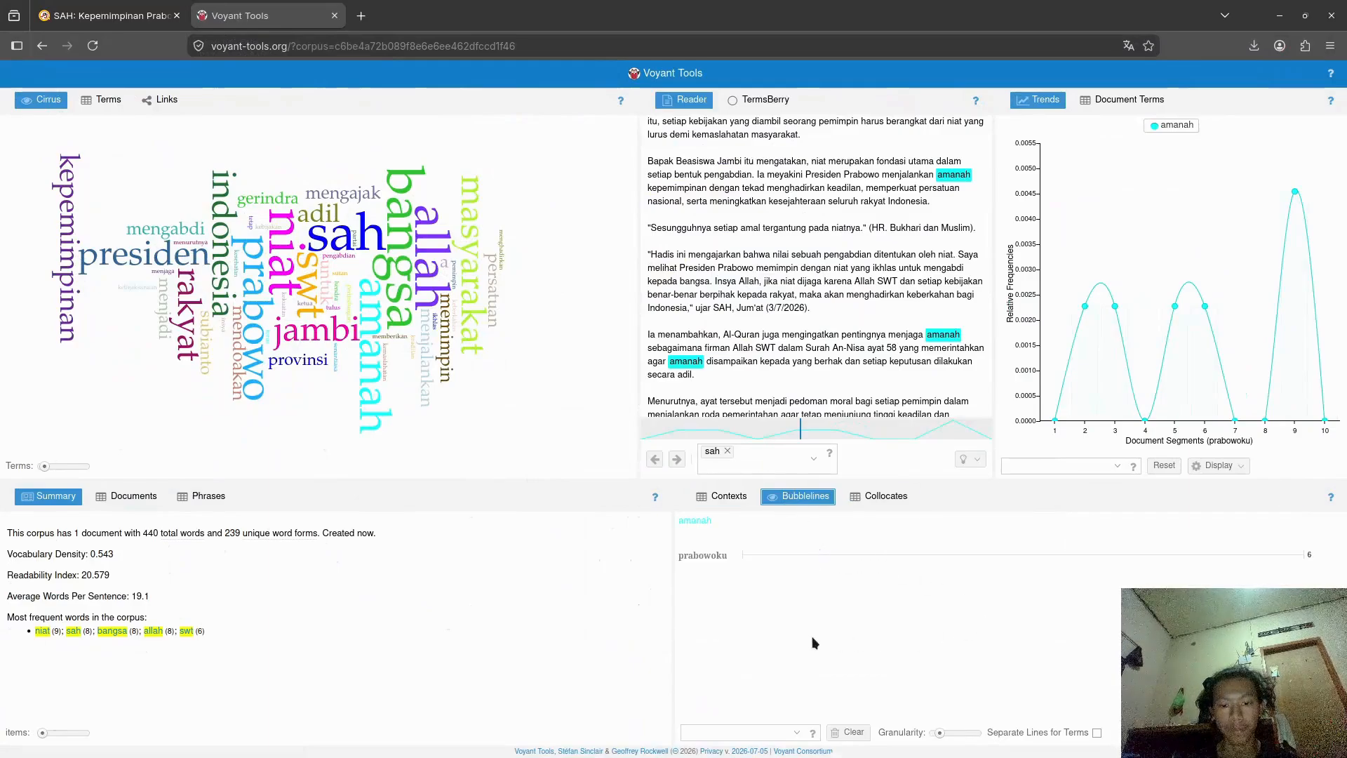
click(694, 521)
click(726, 549)
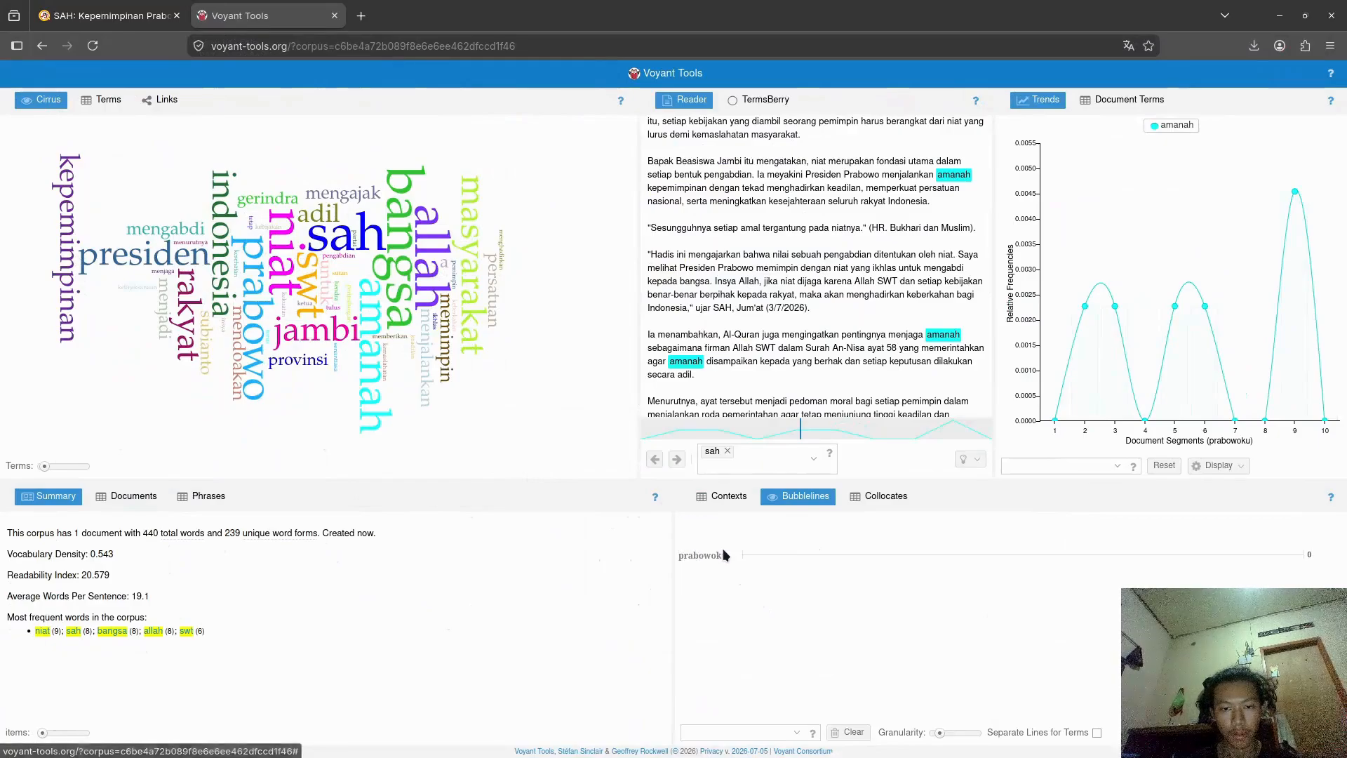
click(722, 496)
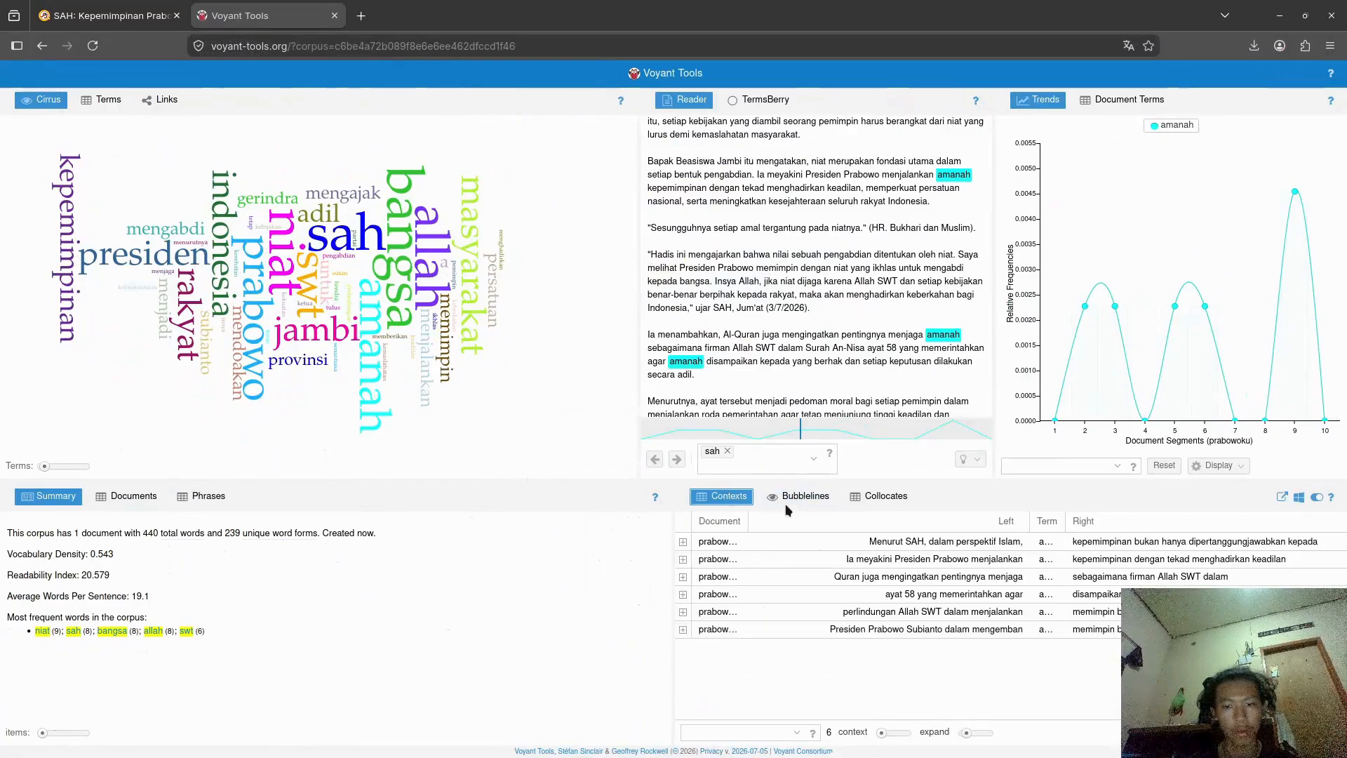
Look through the collocates of "amanah" and their context counts, and return to Contexts
click(870, 496)
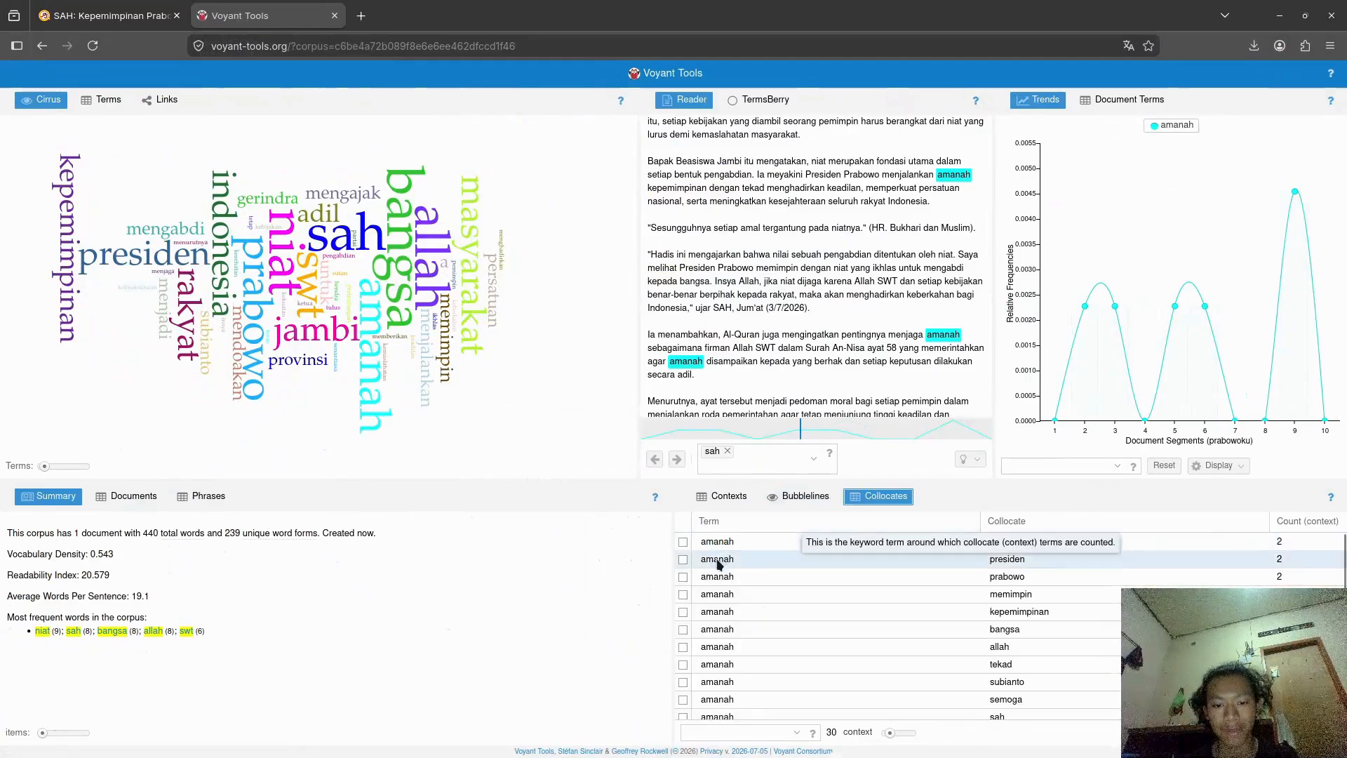
scroll(772, 632, down, 3)
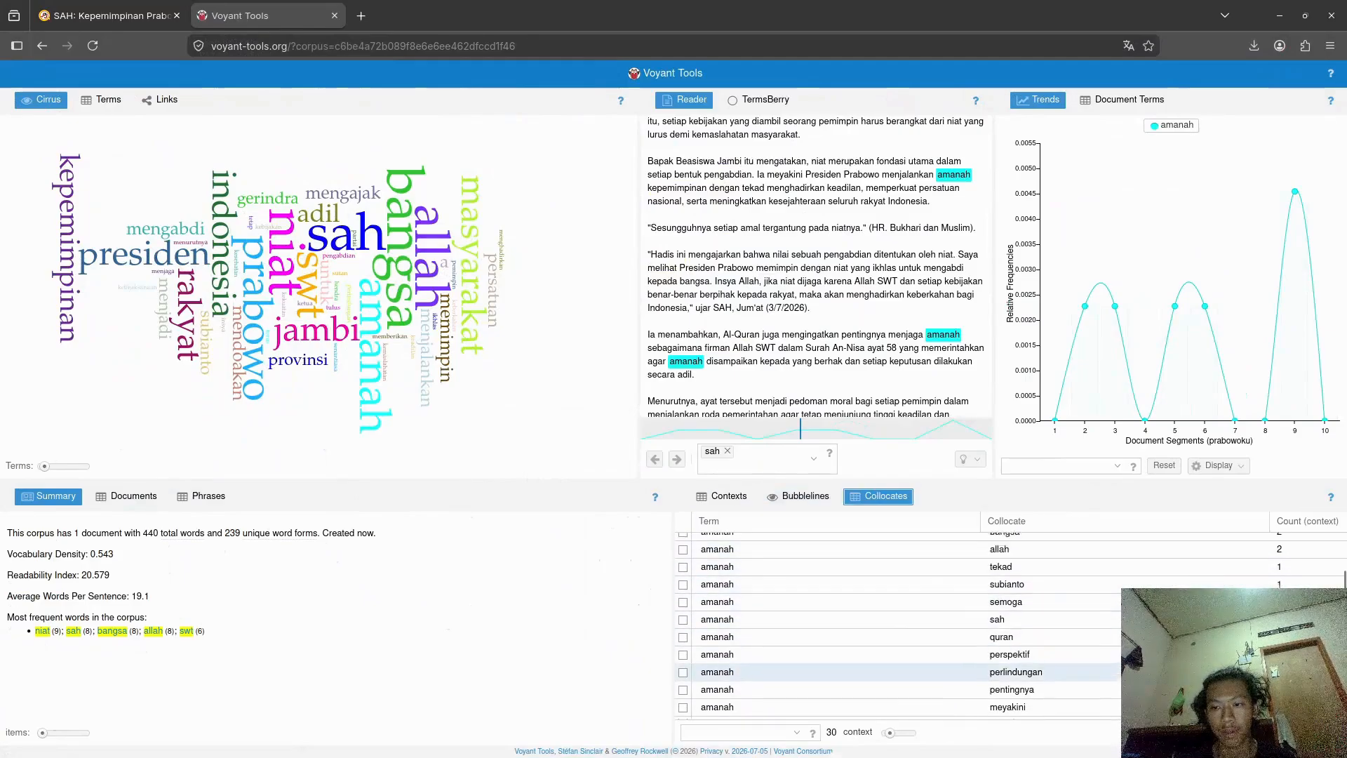
scroll(1316, 544, up, 3)
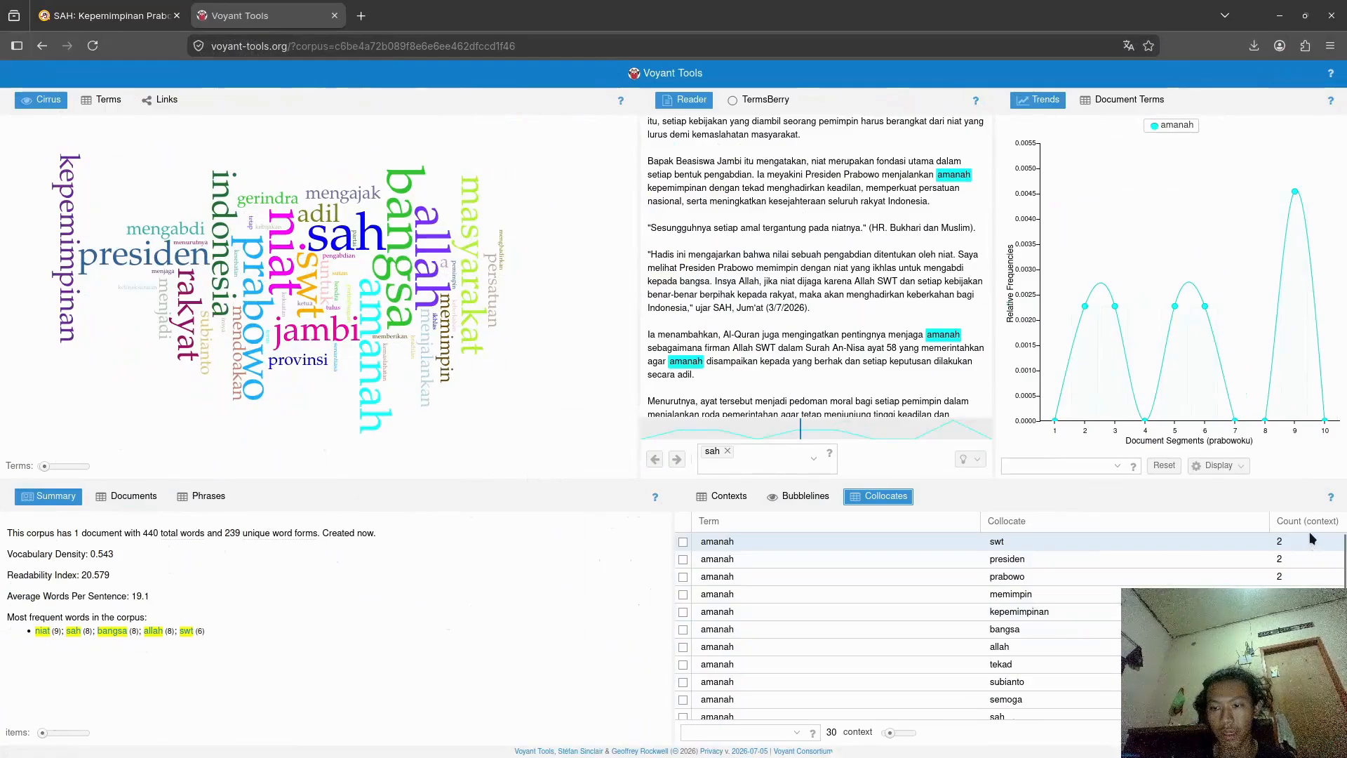
click(721, 499)
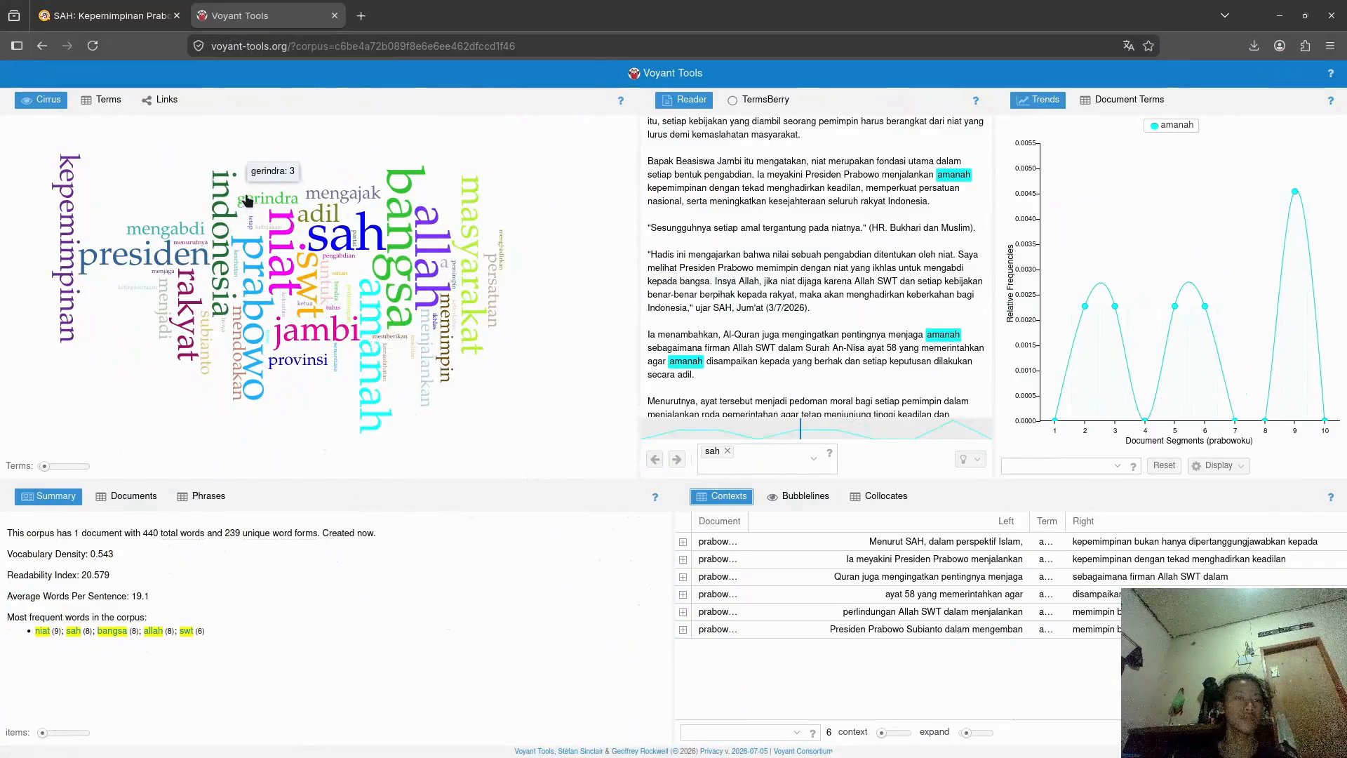
Show the corpus terms as a list with counts, and read the article in the Reader to its end
click(104, 99)
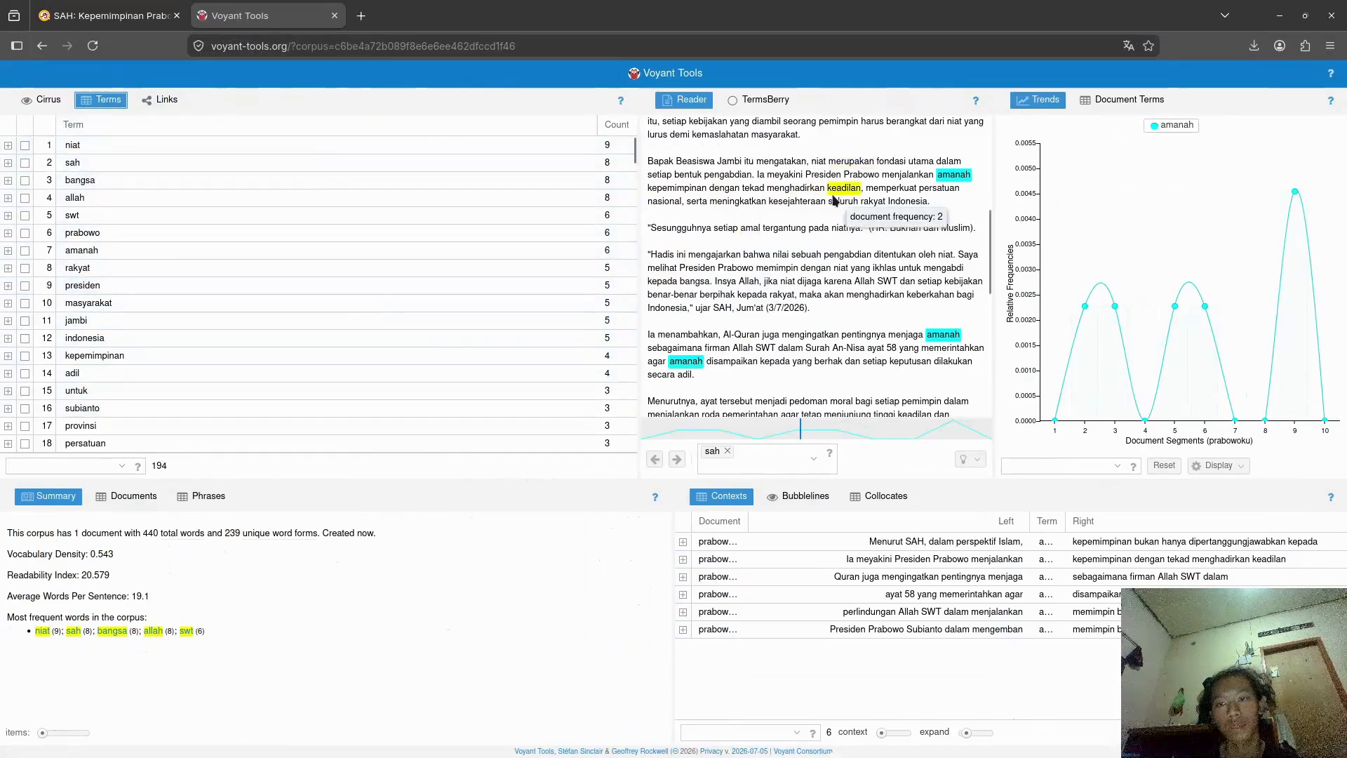
scroll(716, 281, down, 5)
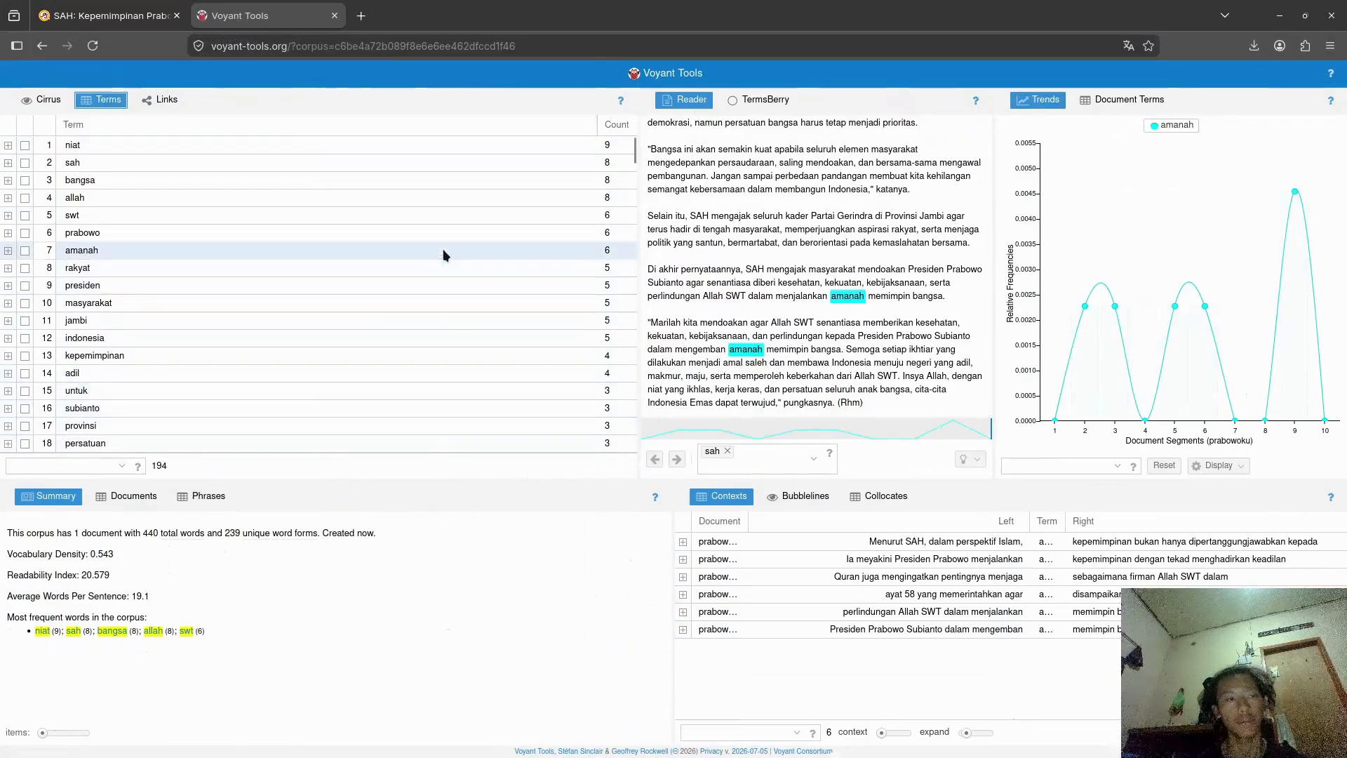
Close the Voyant Tools page and the news article, and close prabowoku.odt in LibreOffice Writer
click(339, 20)
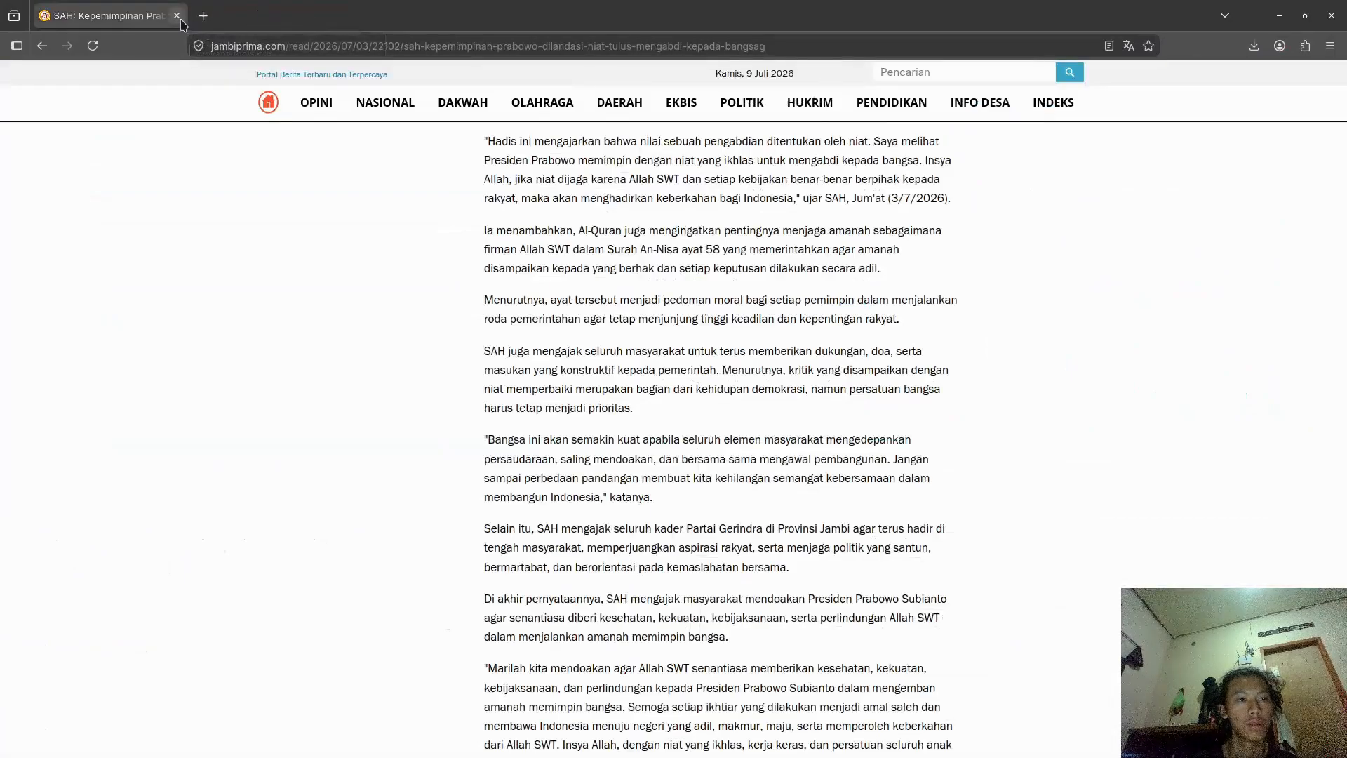
key(alt+Tab)
scroll(685, 567, down, 3)
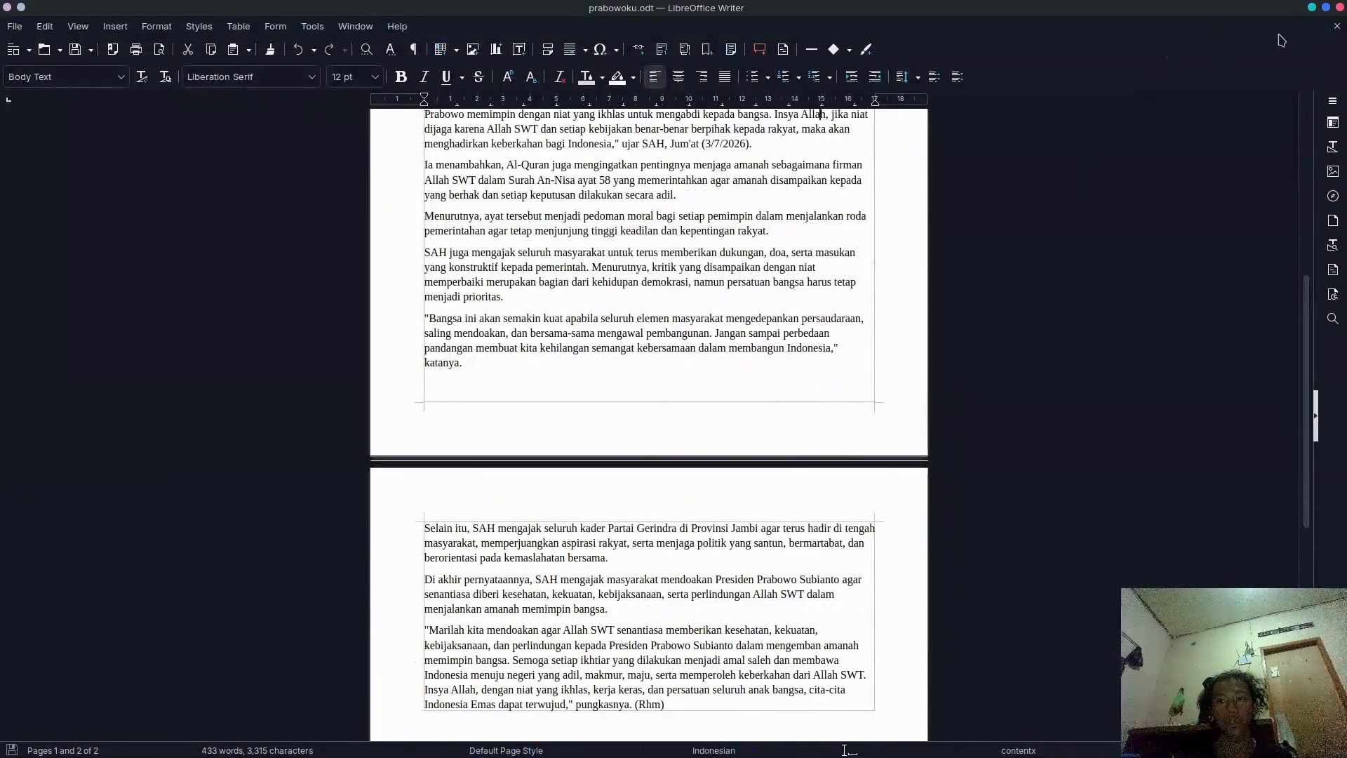
click(1341, 7)
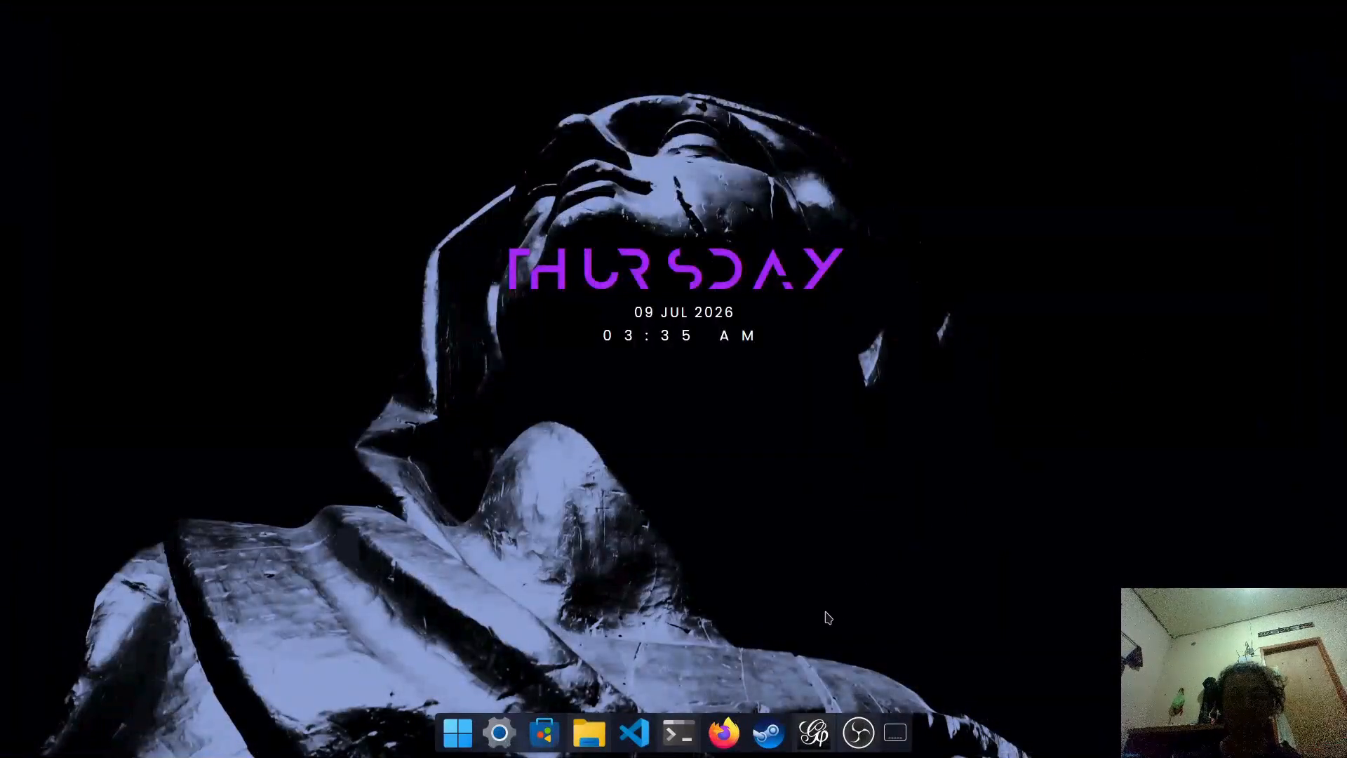
Launch Gephi and open the graph file "Tulus Mengabdi Untuk Rakyat x.csv" from the home folder
click(826, 727)
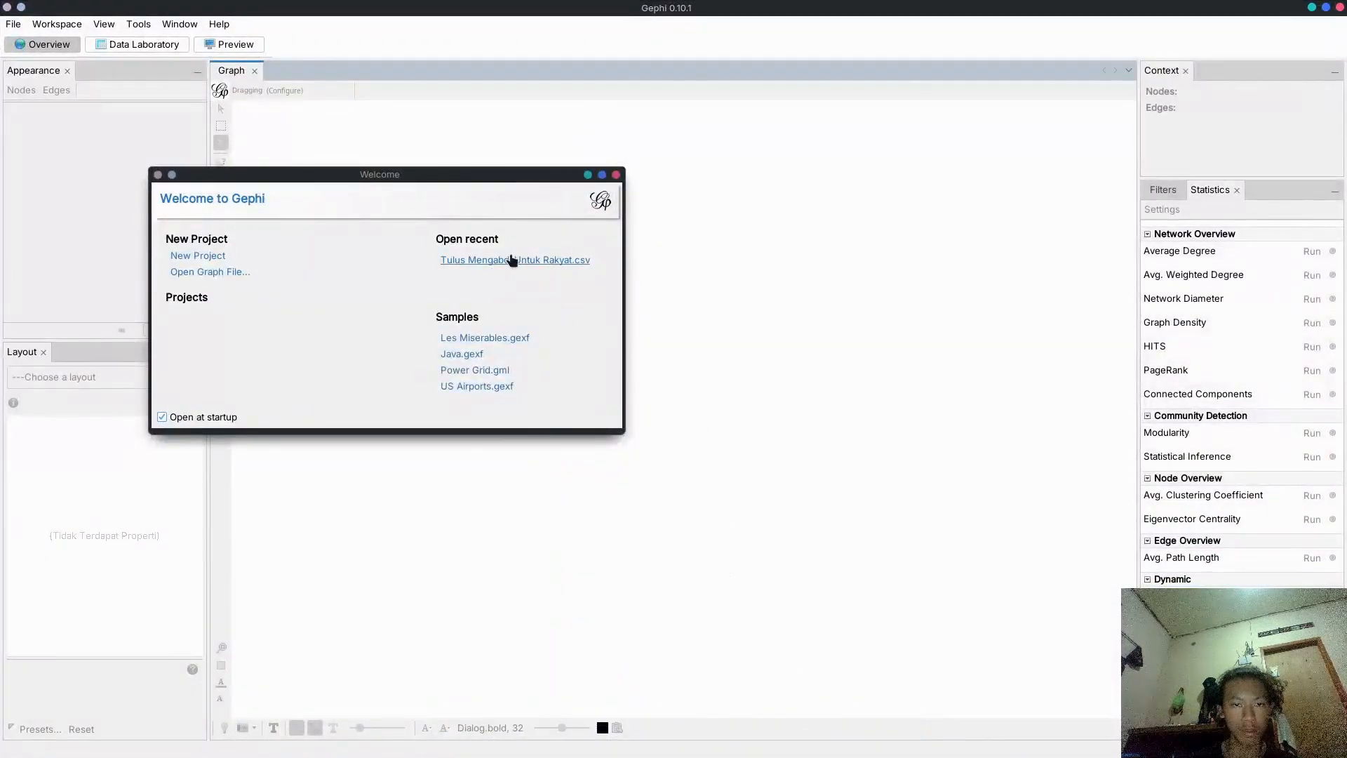
drag(484, 181, 693, 162)
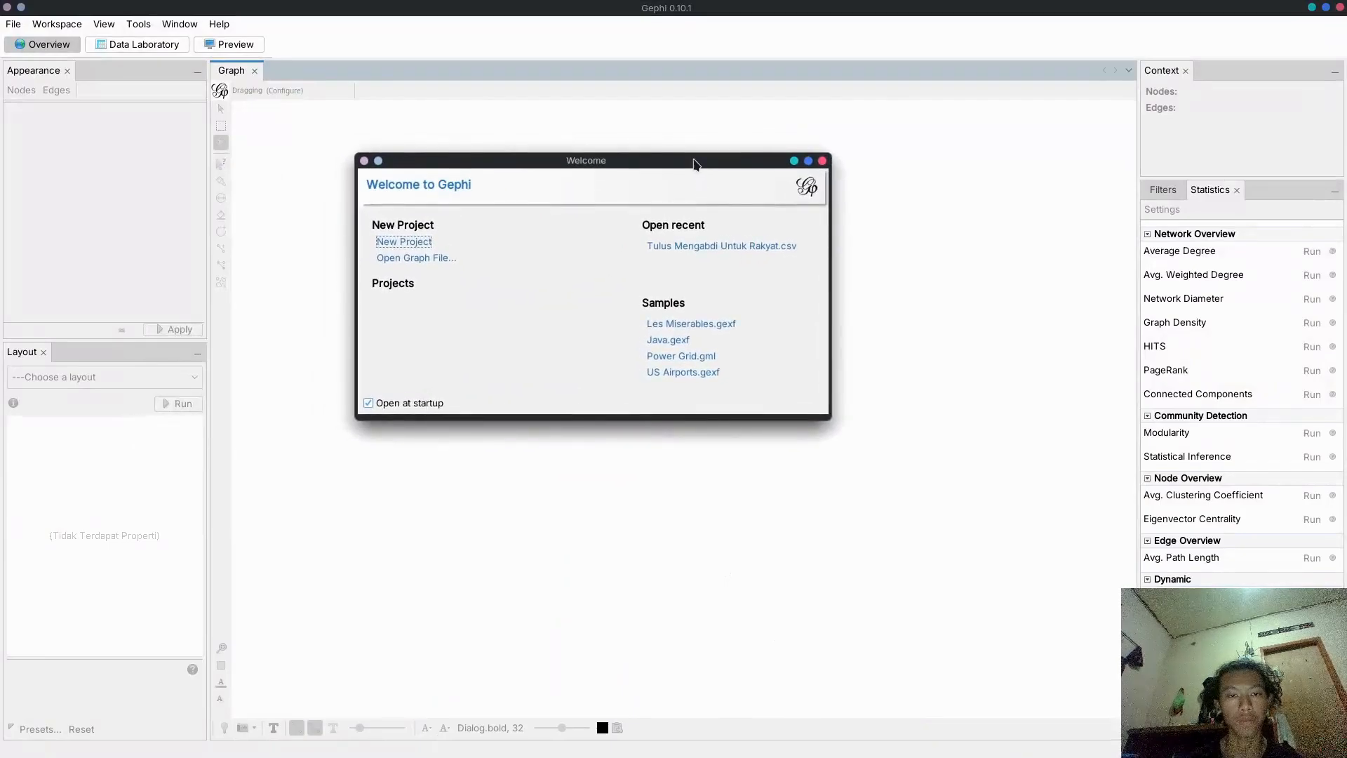
click(447, 260)
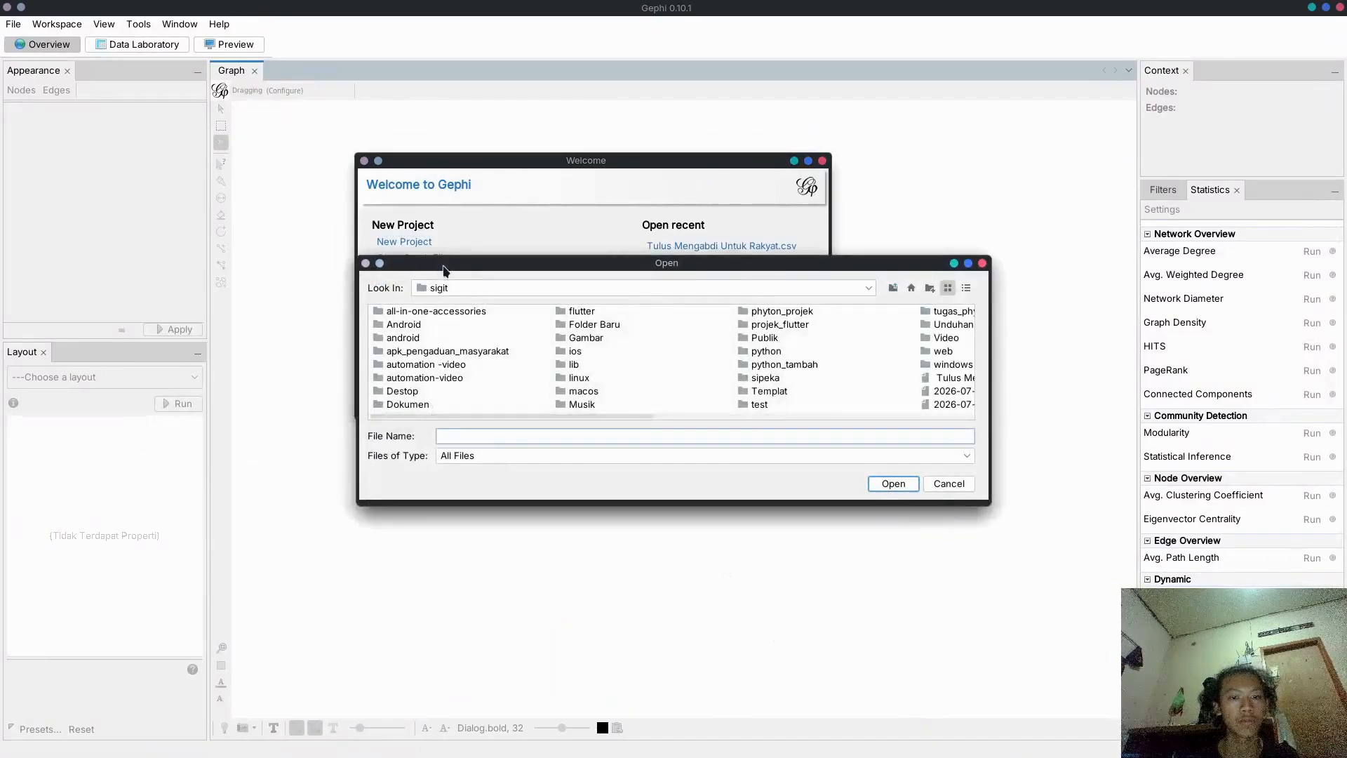
scroll(624, 381, right, 5)
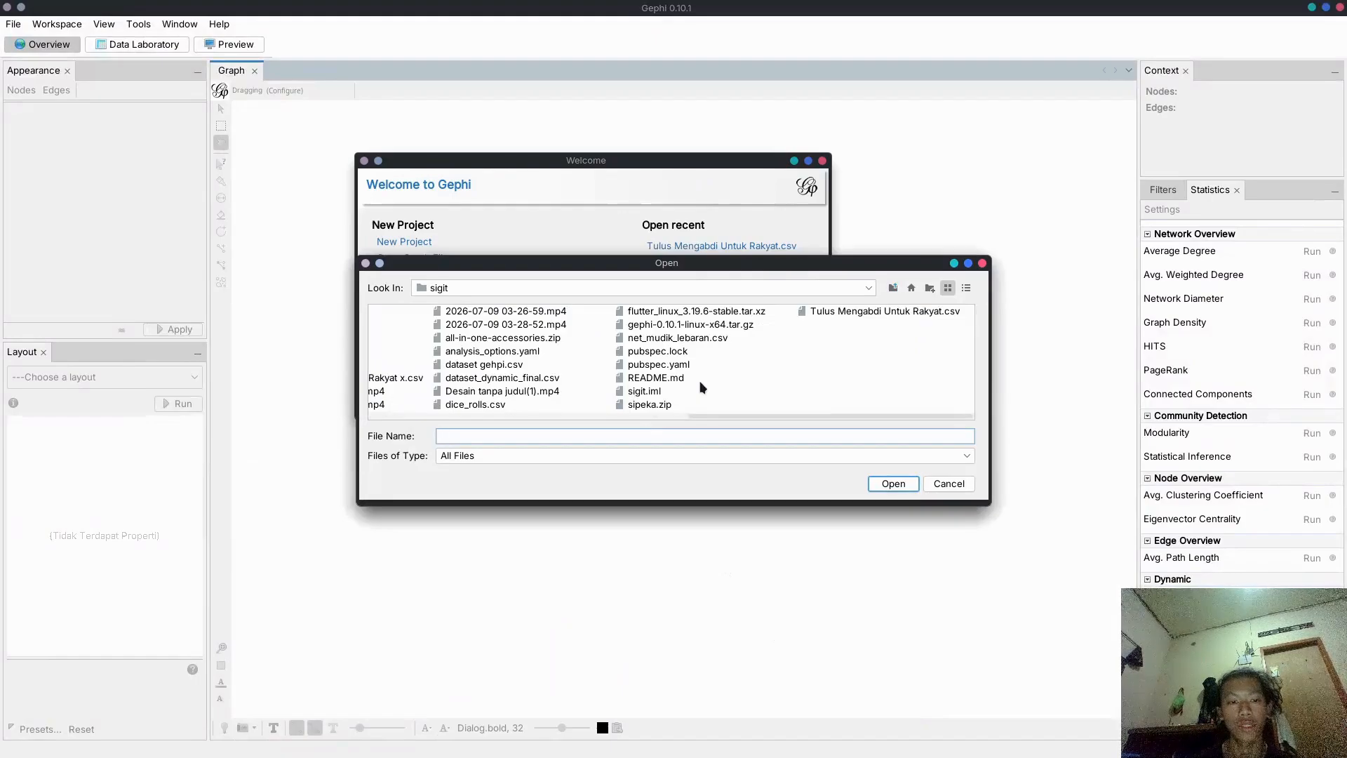
scroll(857, 358, left, 5)
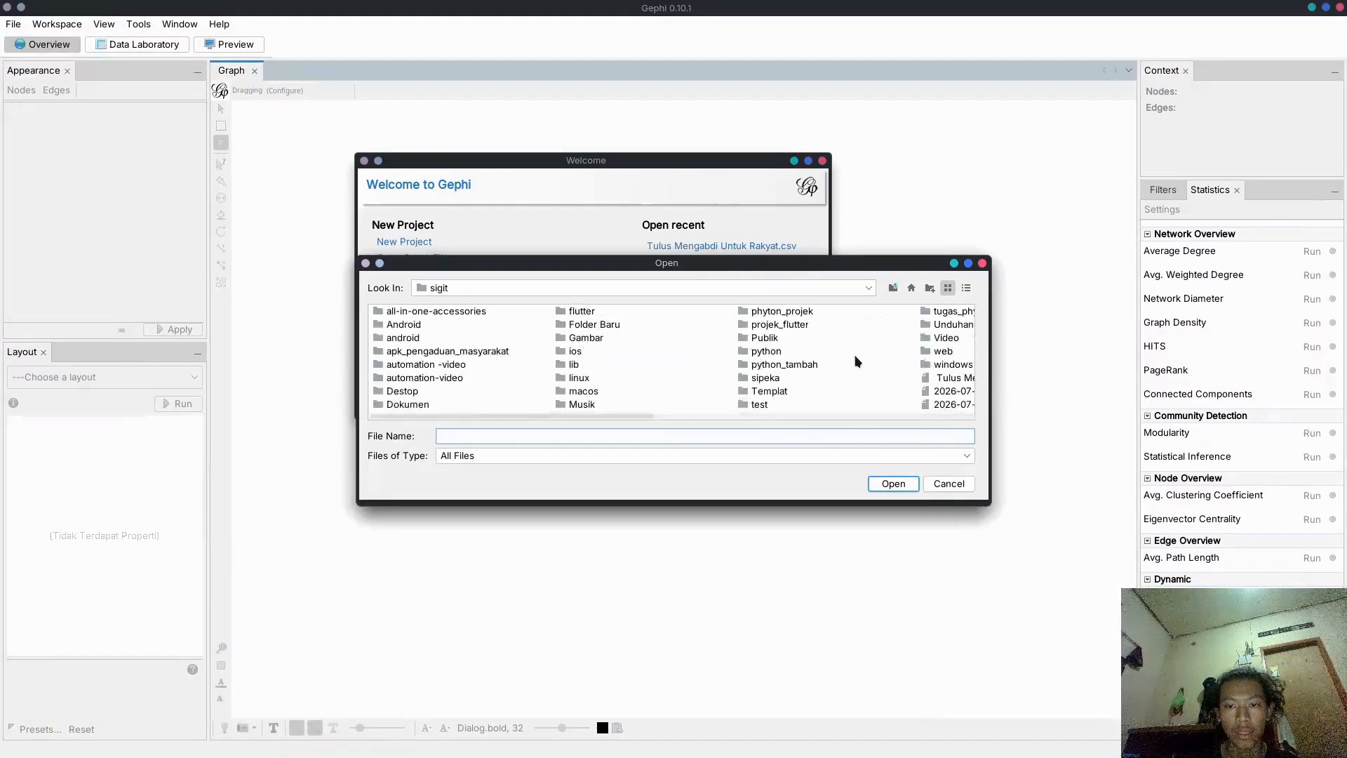
scroll(857, 369, right, 5)
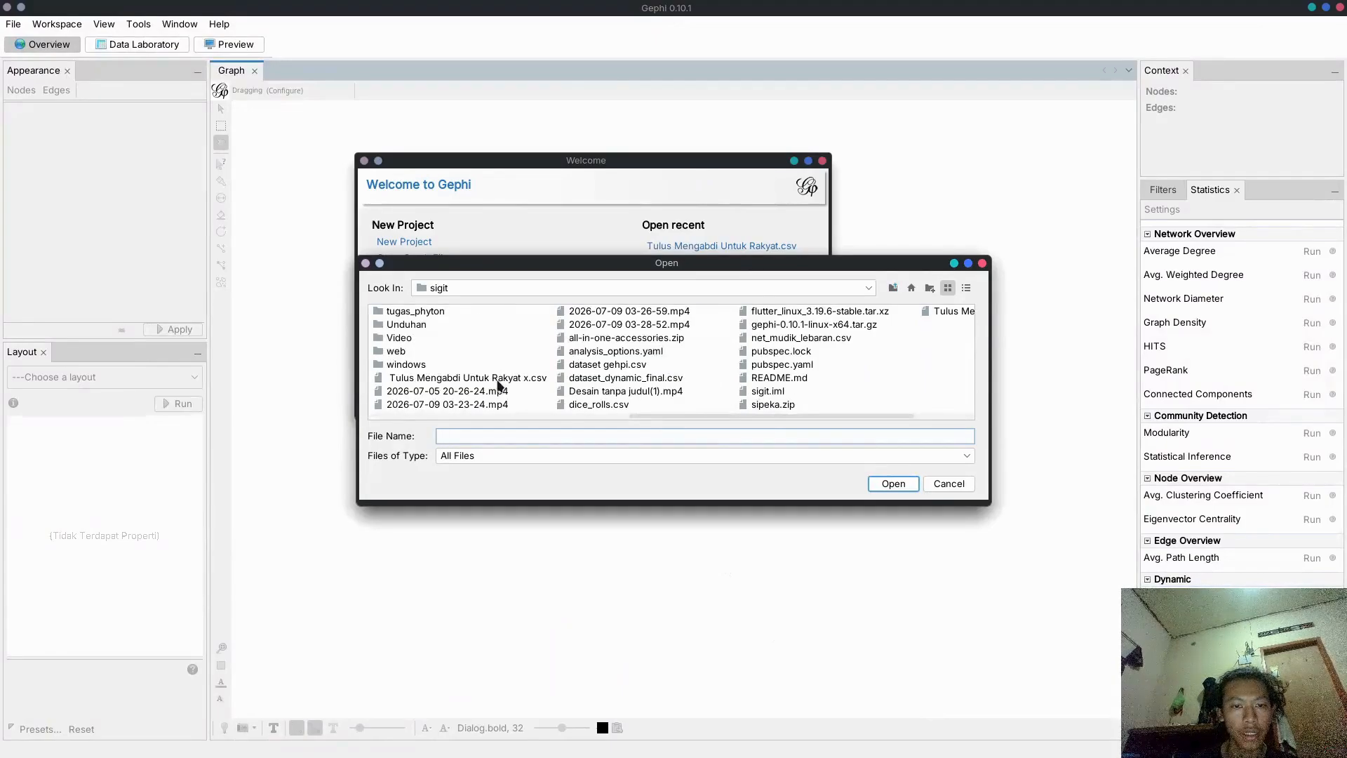
click(499, 379)
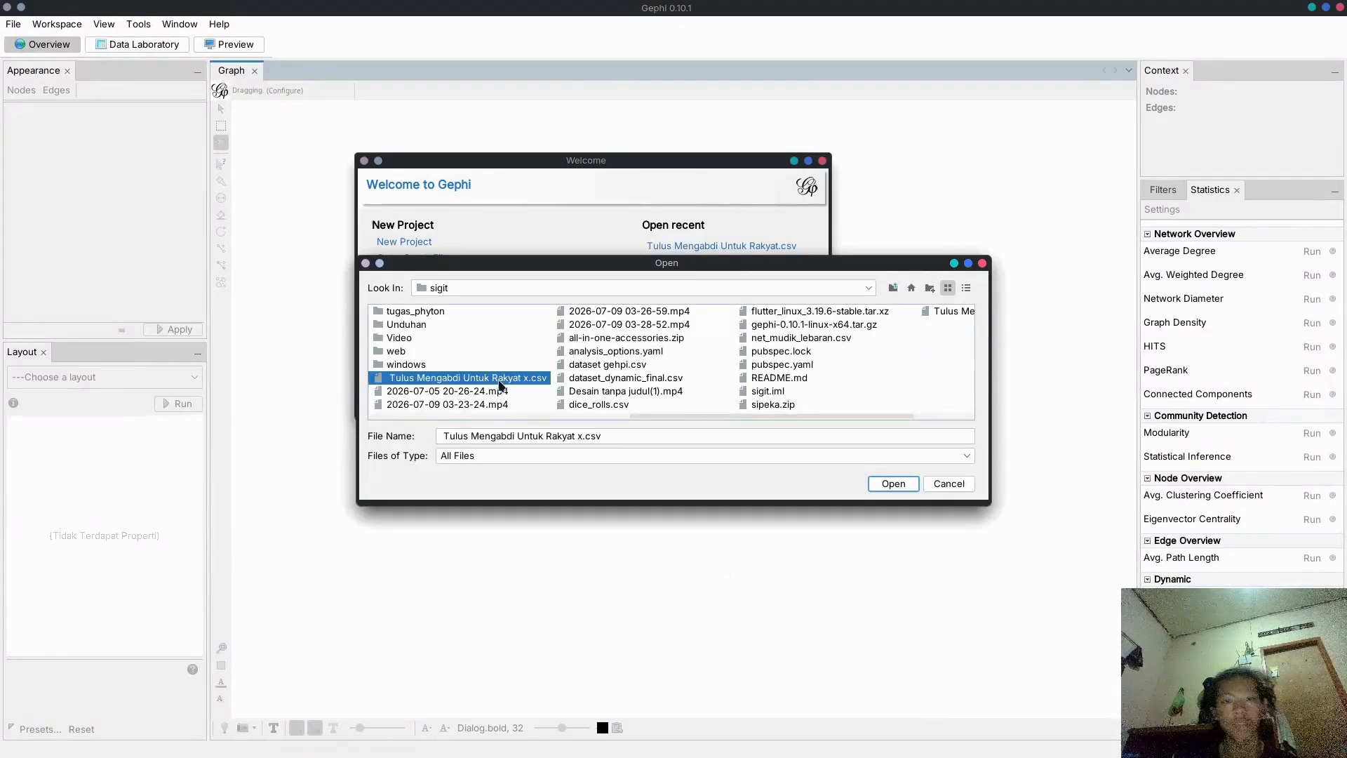
click(895, 485)
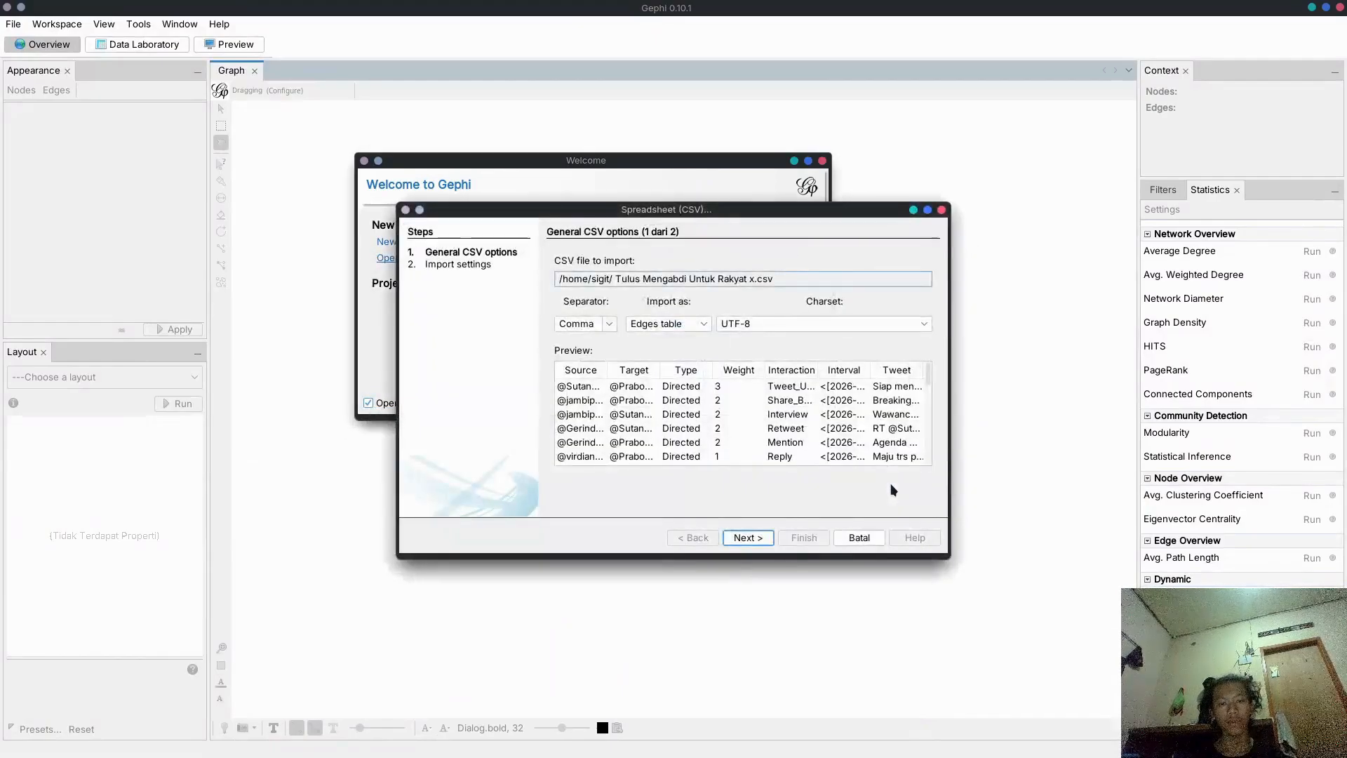
Import the CSV as a comma-separated UTF-8 edges table with Intervals time representation, as a directed graph in a new workspace
click(761, 539)
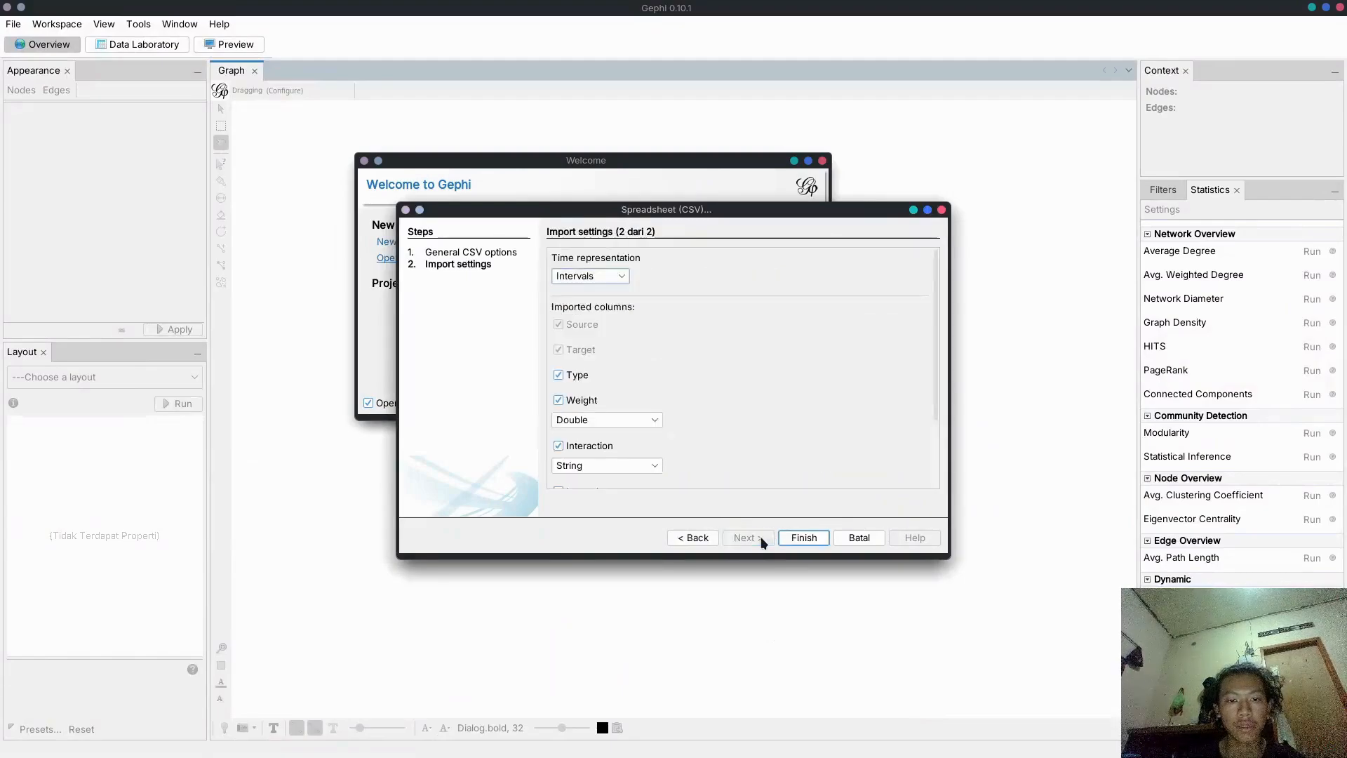
click(802, 538)
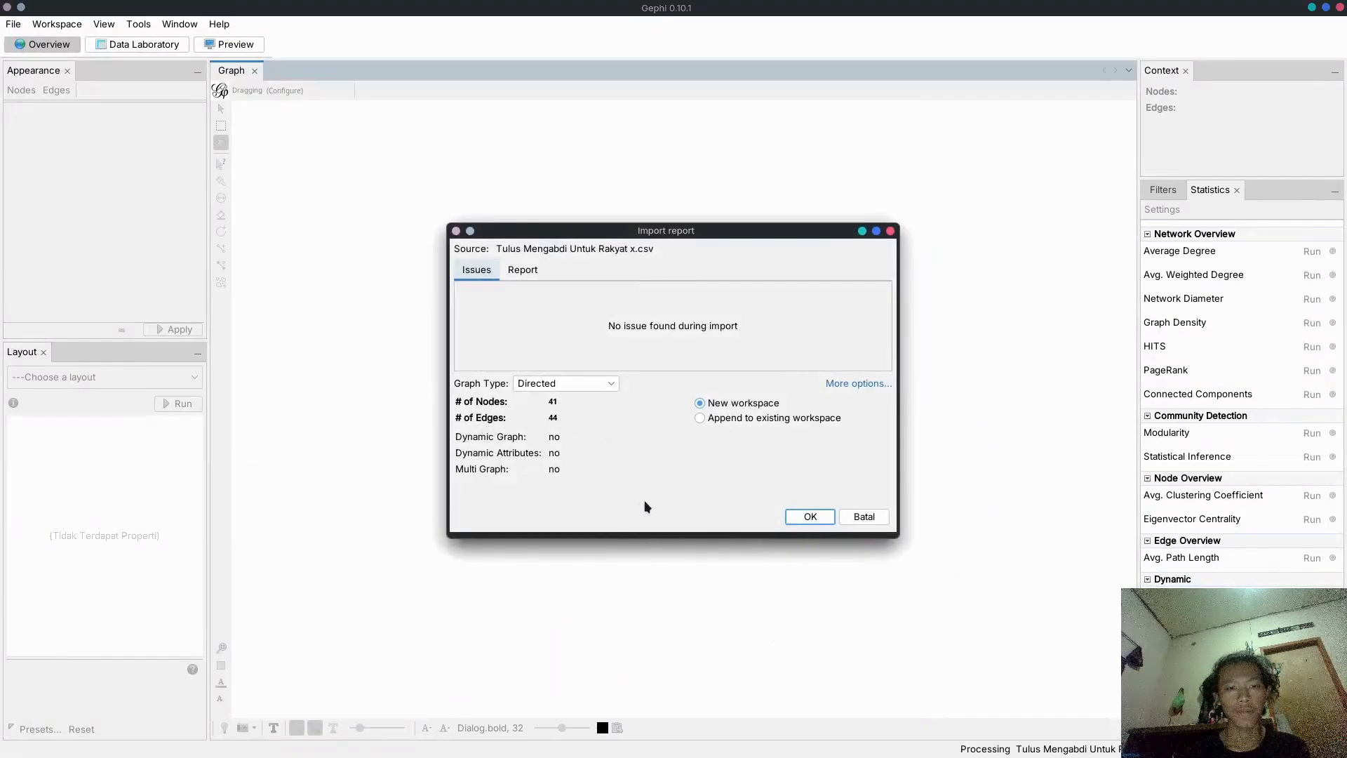
click(801, 519)
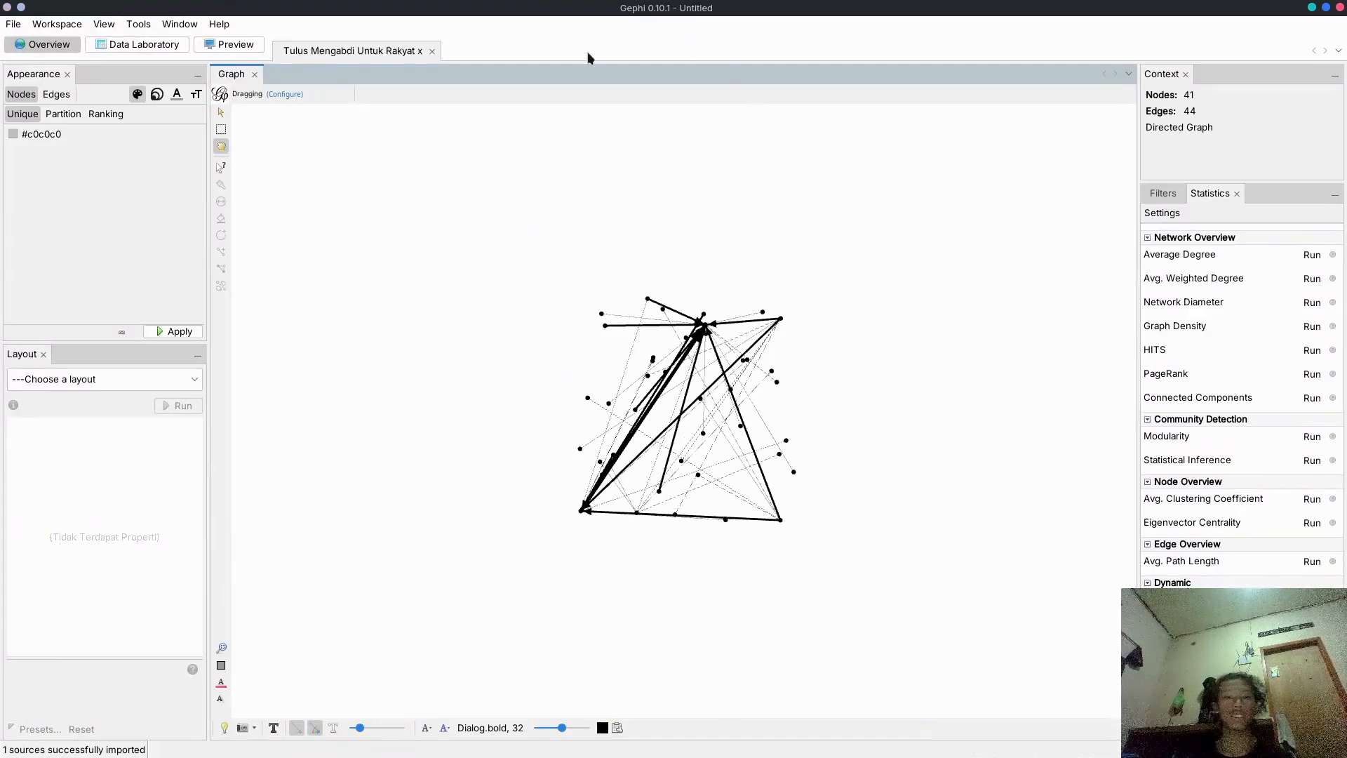
Inspect the imported network graph and run the Average Degree statistic on it
scroll(663, 361, up, 3)
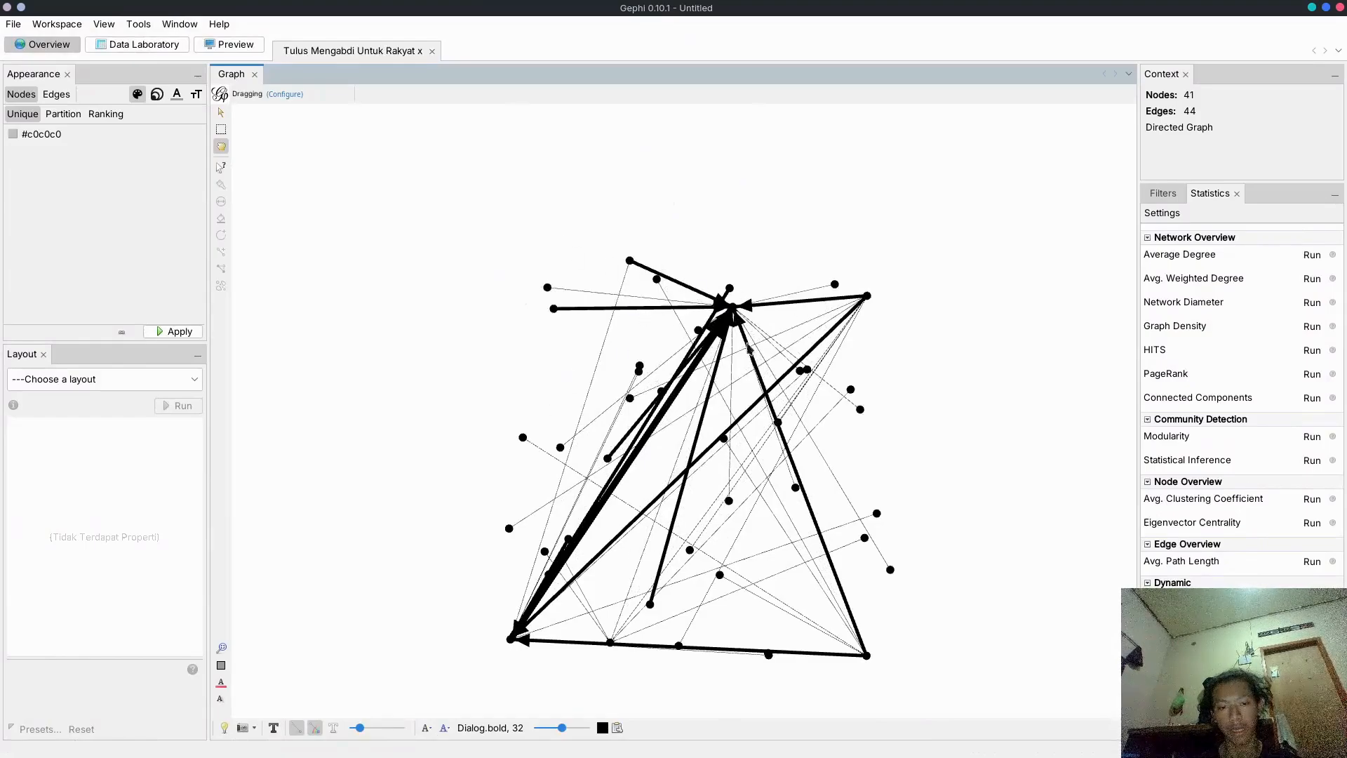
scroll(922, 458, down, 2)
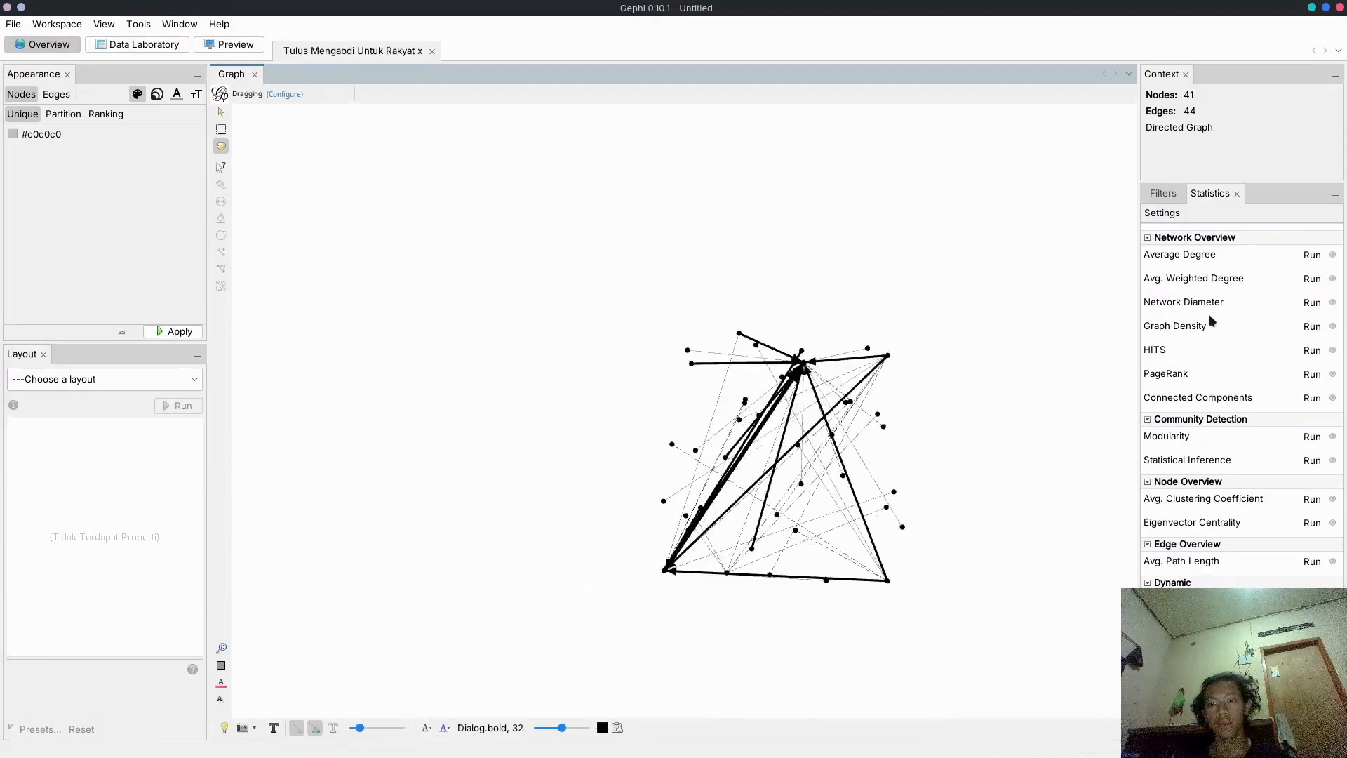
click(1312, 256)
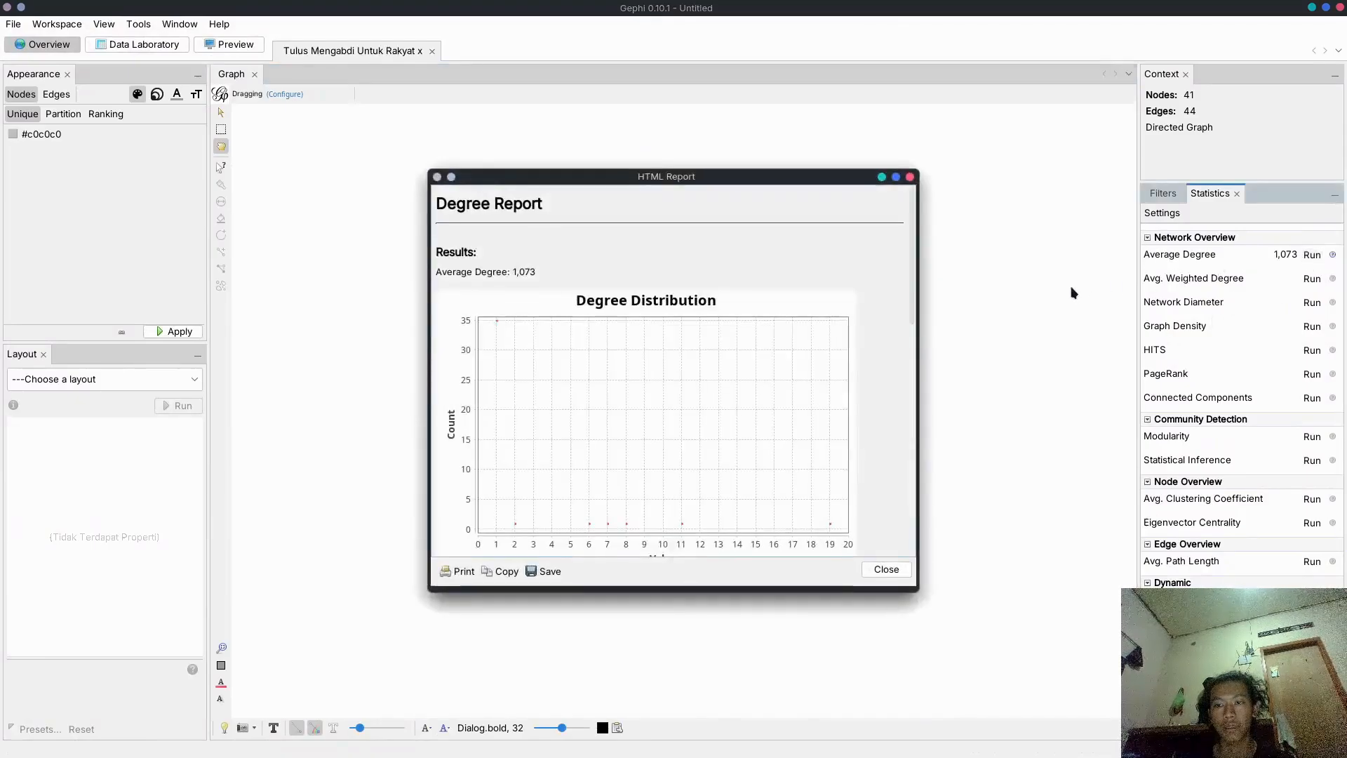
Close the degree report, and run the Network Diameter and Graph Density statistics on the network as a directed graph
click(886, 570)
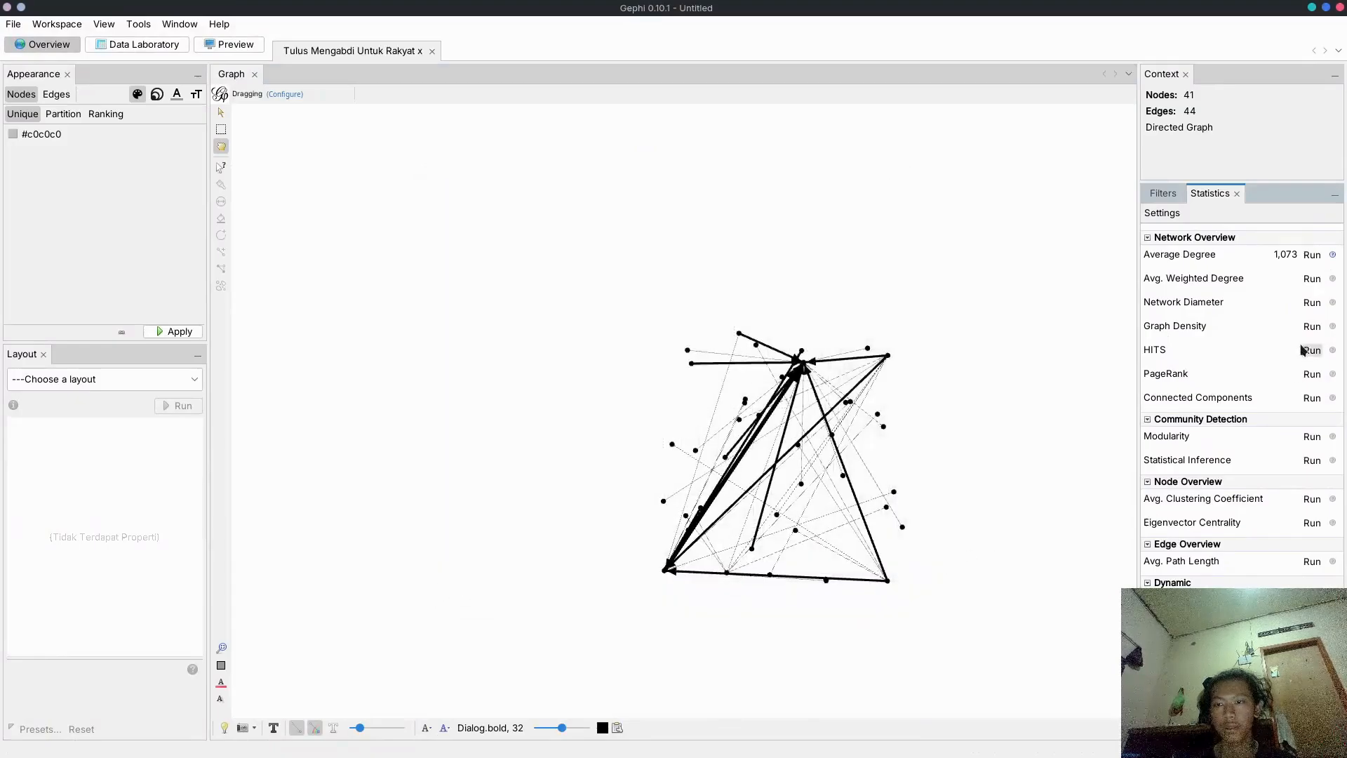
click(1312, 302)
click(839, 479)
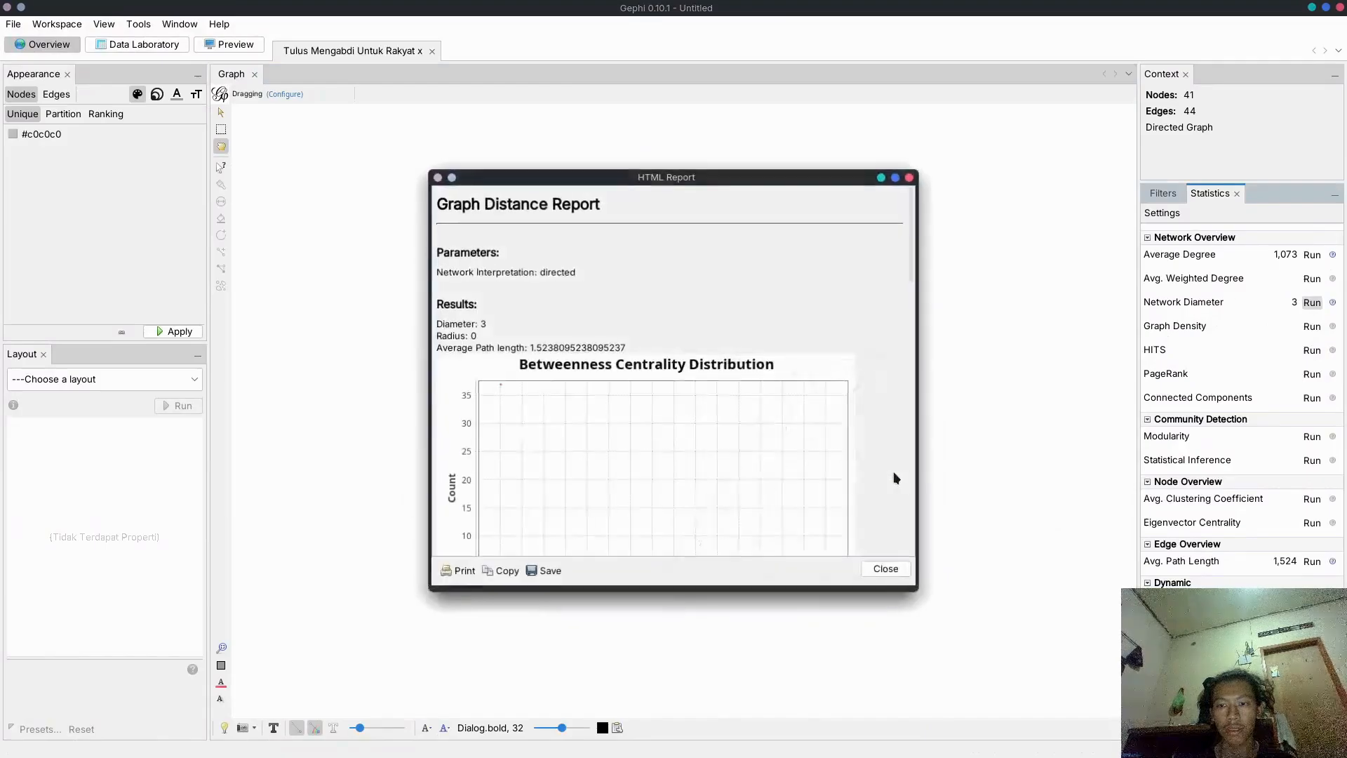
click(885, 569)
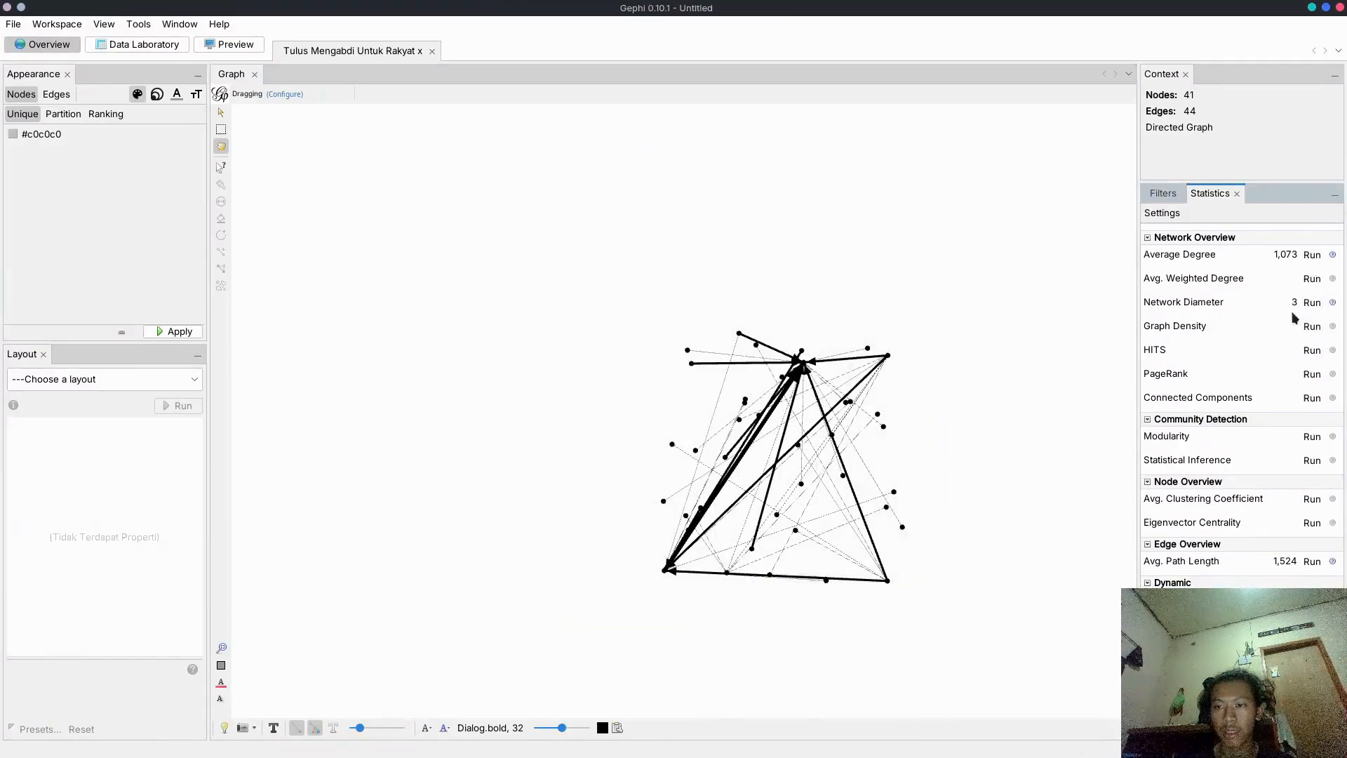
click(1312, 326)
click(844, 466)
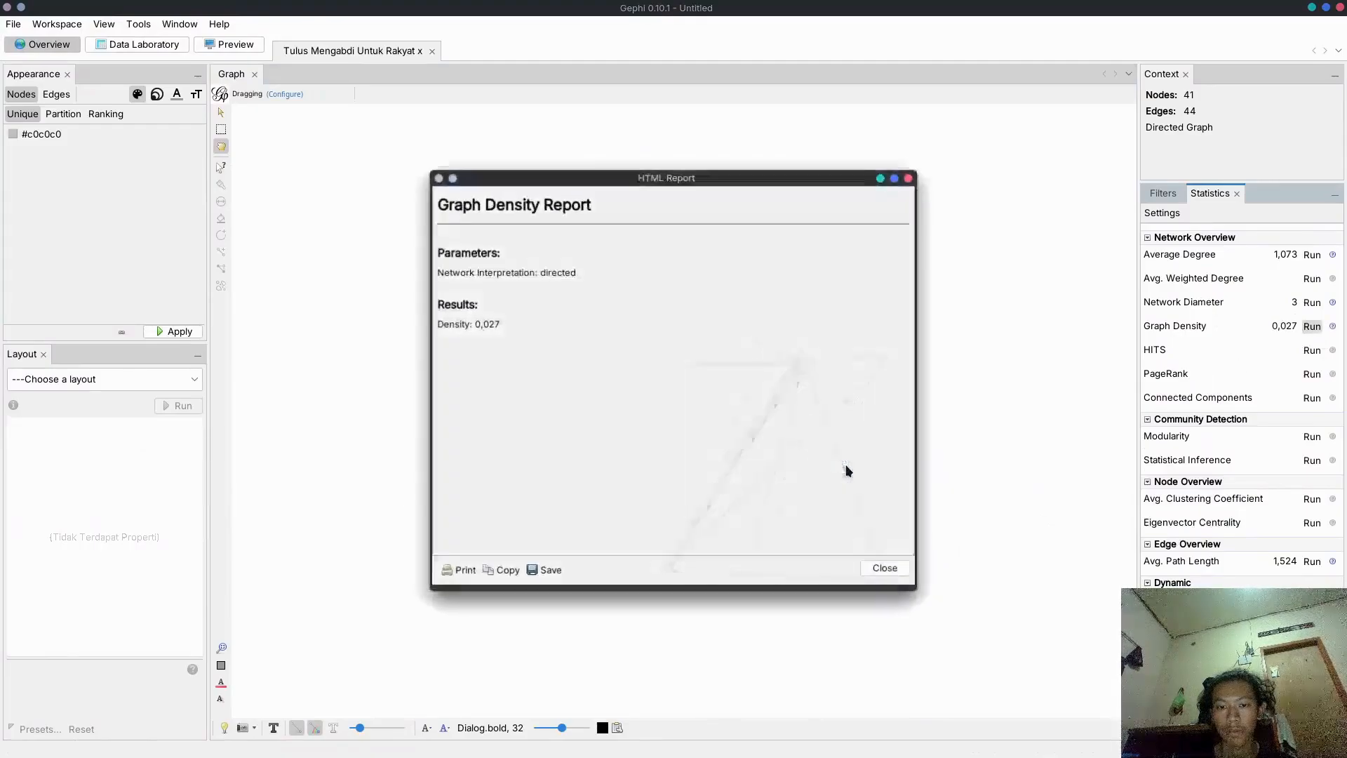
click(890, 569)
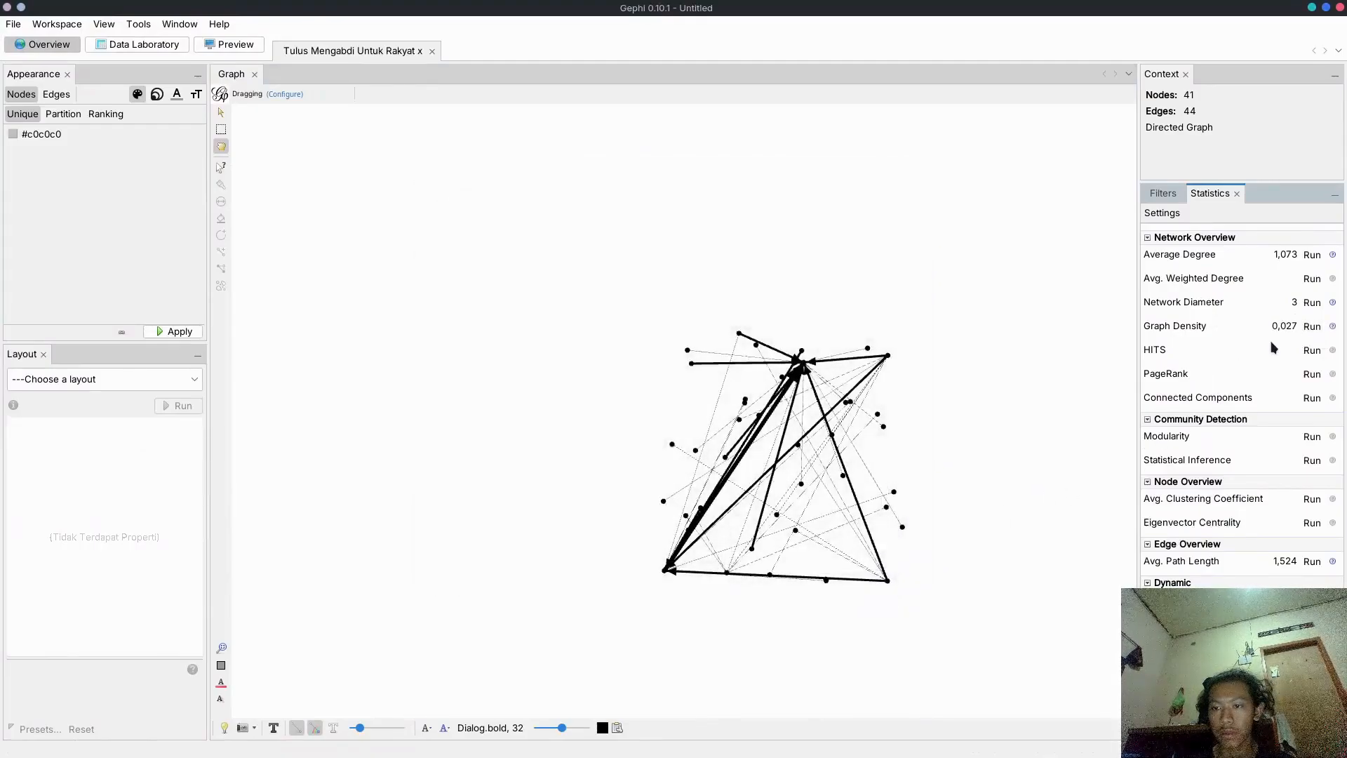
Run Modularity community detection with Randomize and Use weights enabled, resolution 1.0 and classes starting at 0
click(1312, 436)
click(790, 494)
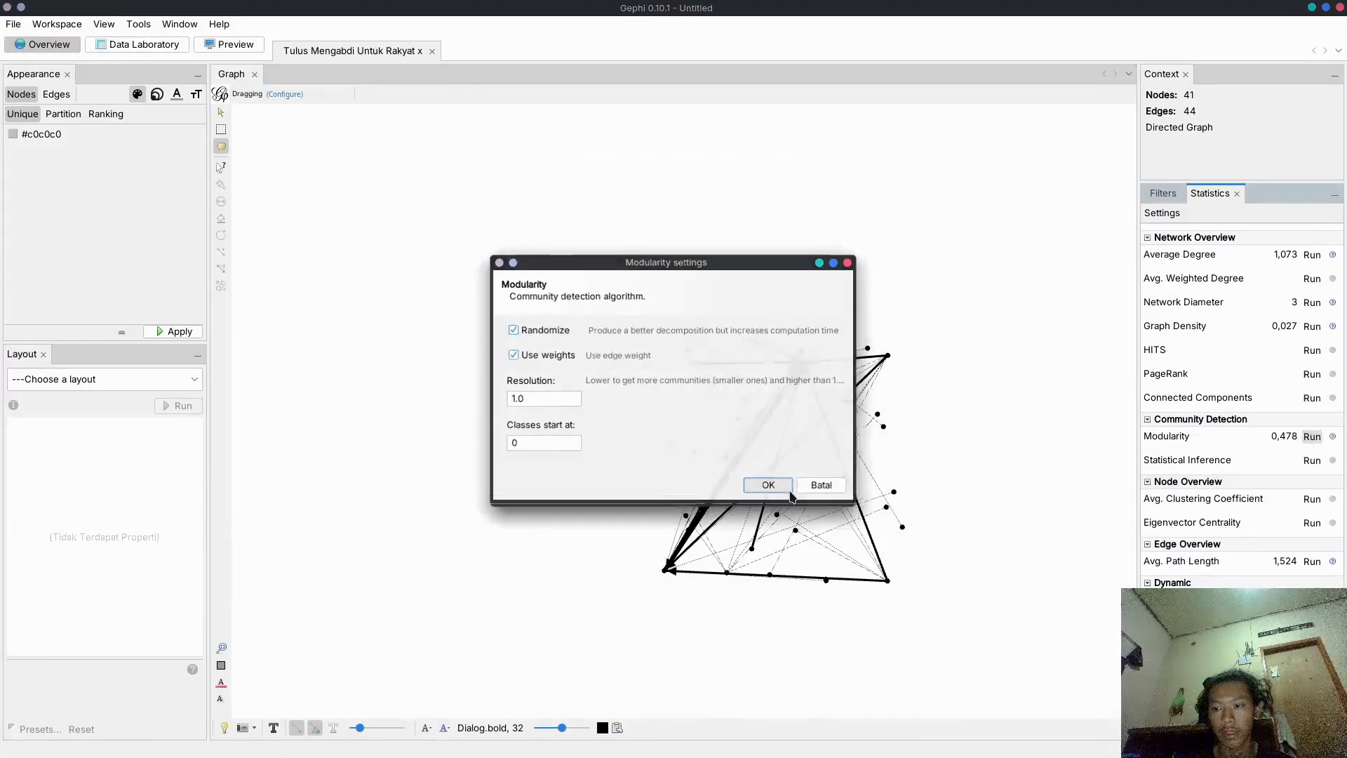
click(885, 569)
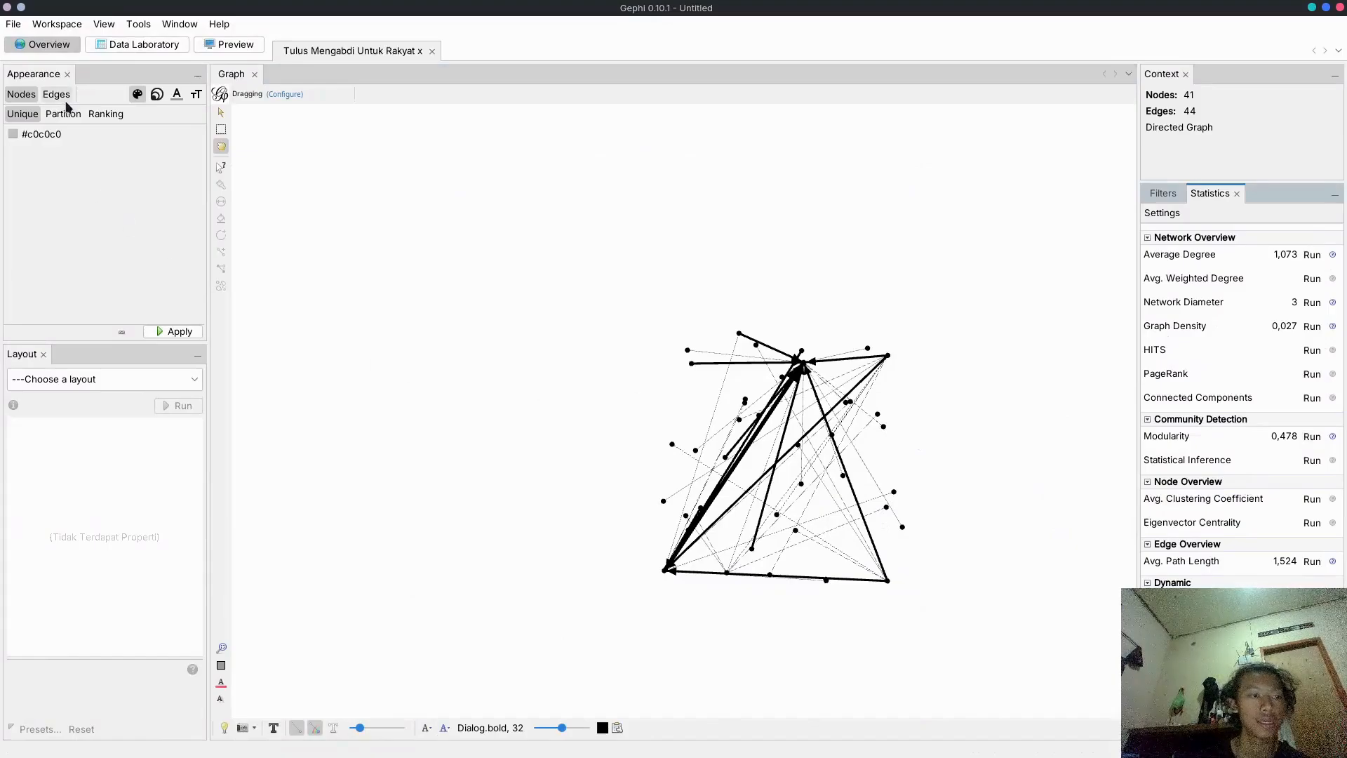
Color the graph's nodes by partition using the Modularity Class attribute
click(32, 99)
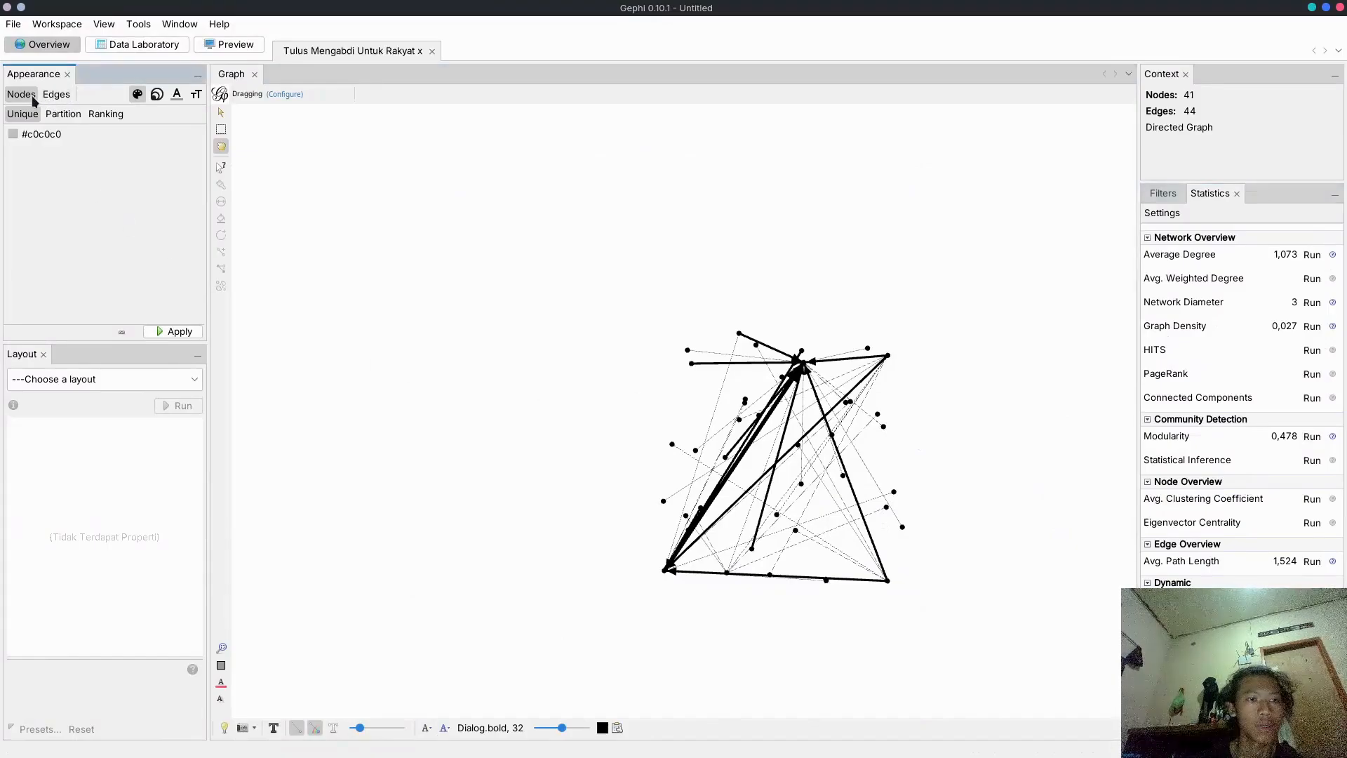
click(64, 116)
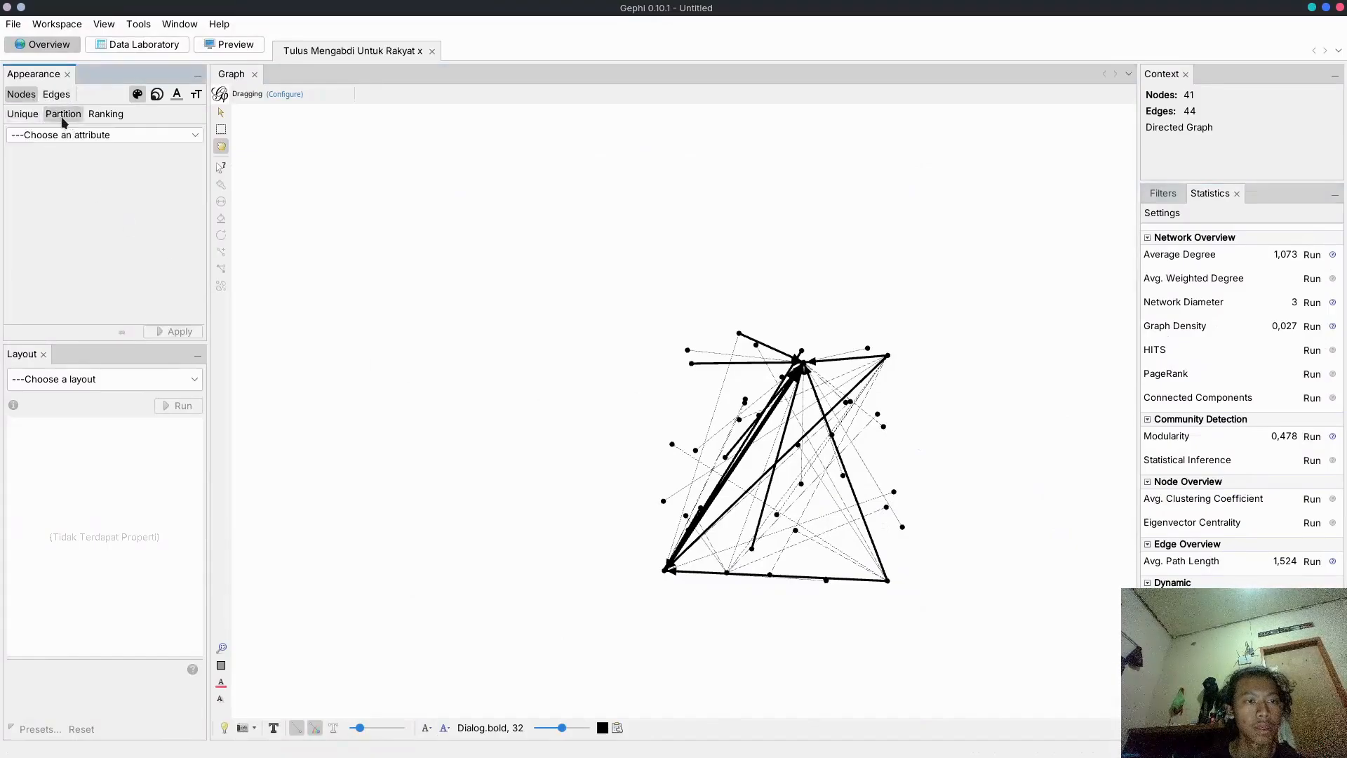
click(101, 137)
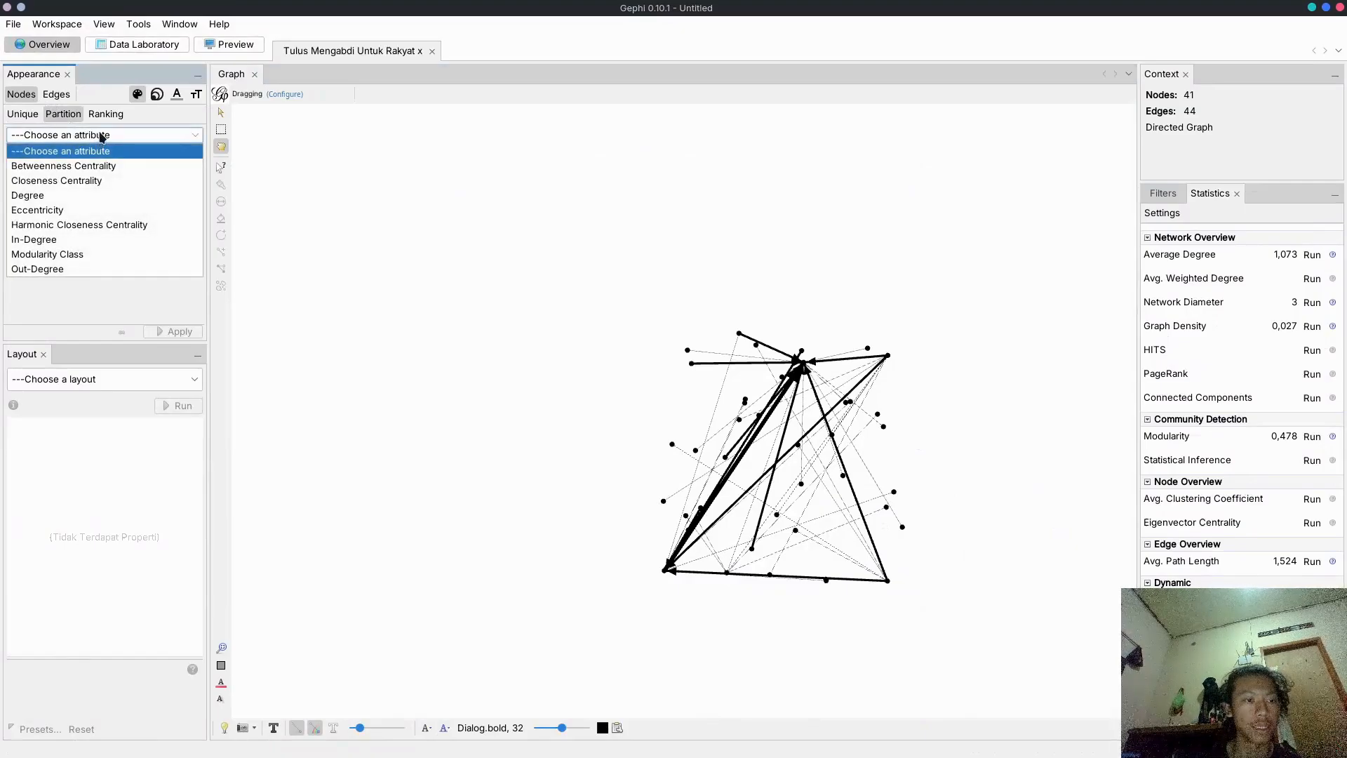
click(90, 256)
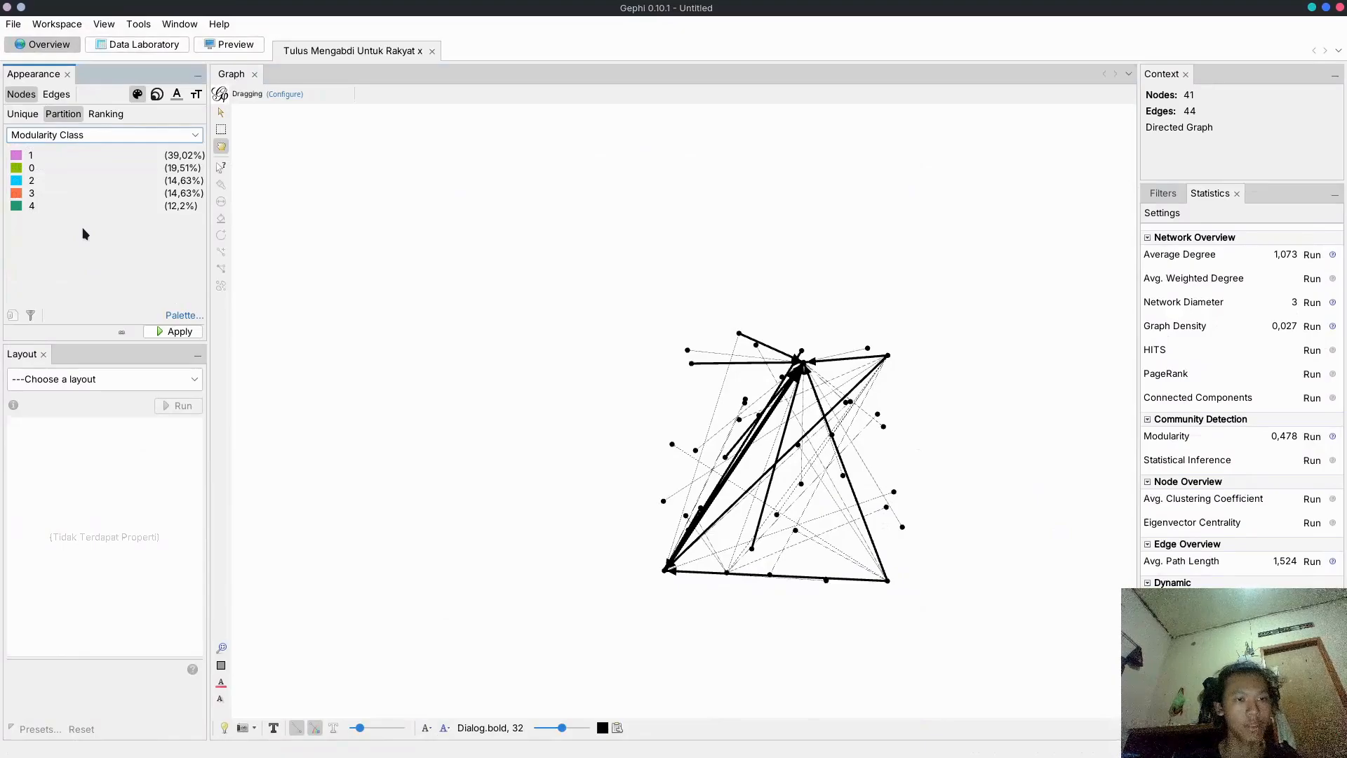
click(173, 333)
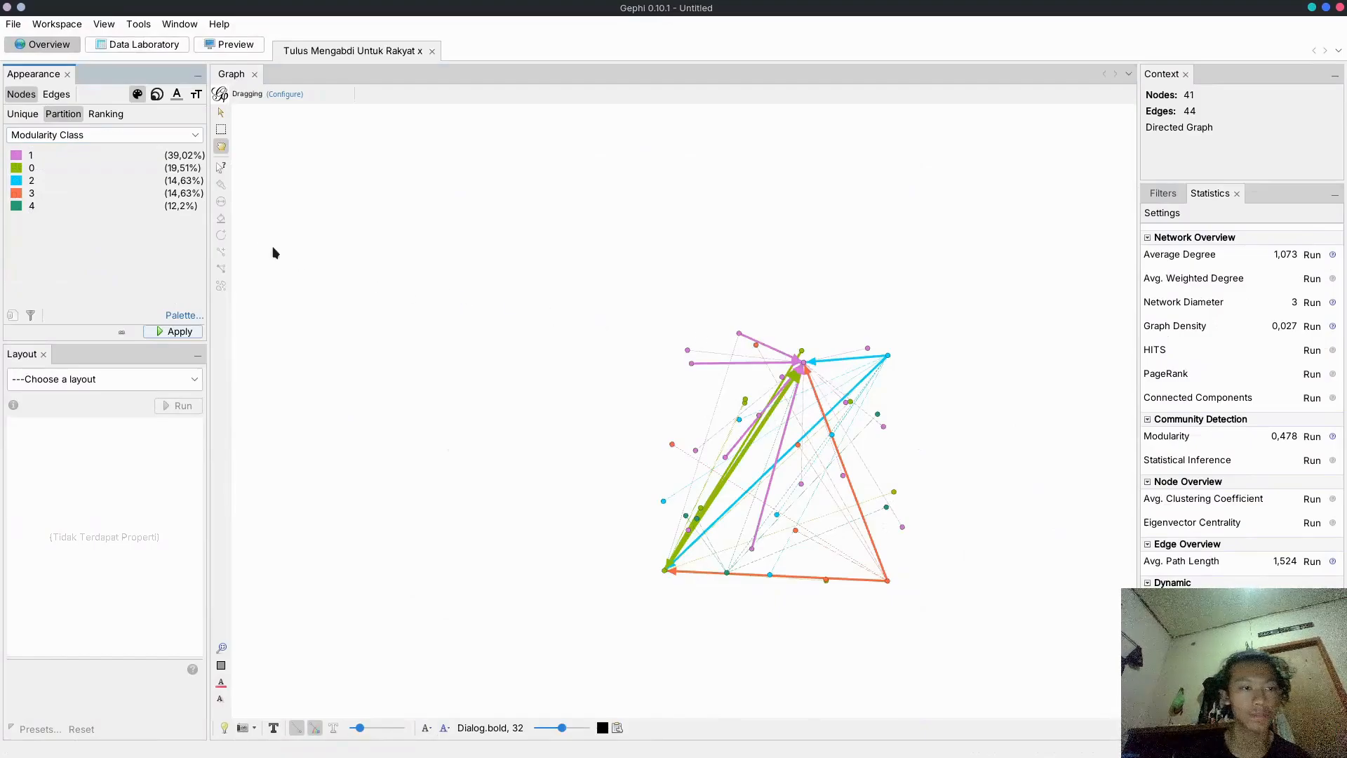
Color the nodes by ranking on the Modularity Class attribute with the white-to-green gradient
click(109, 116)
click(124, 135)
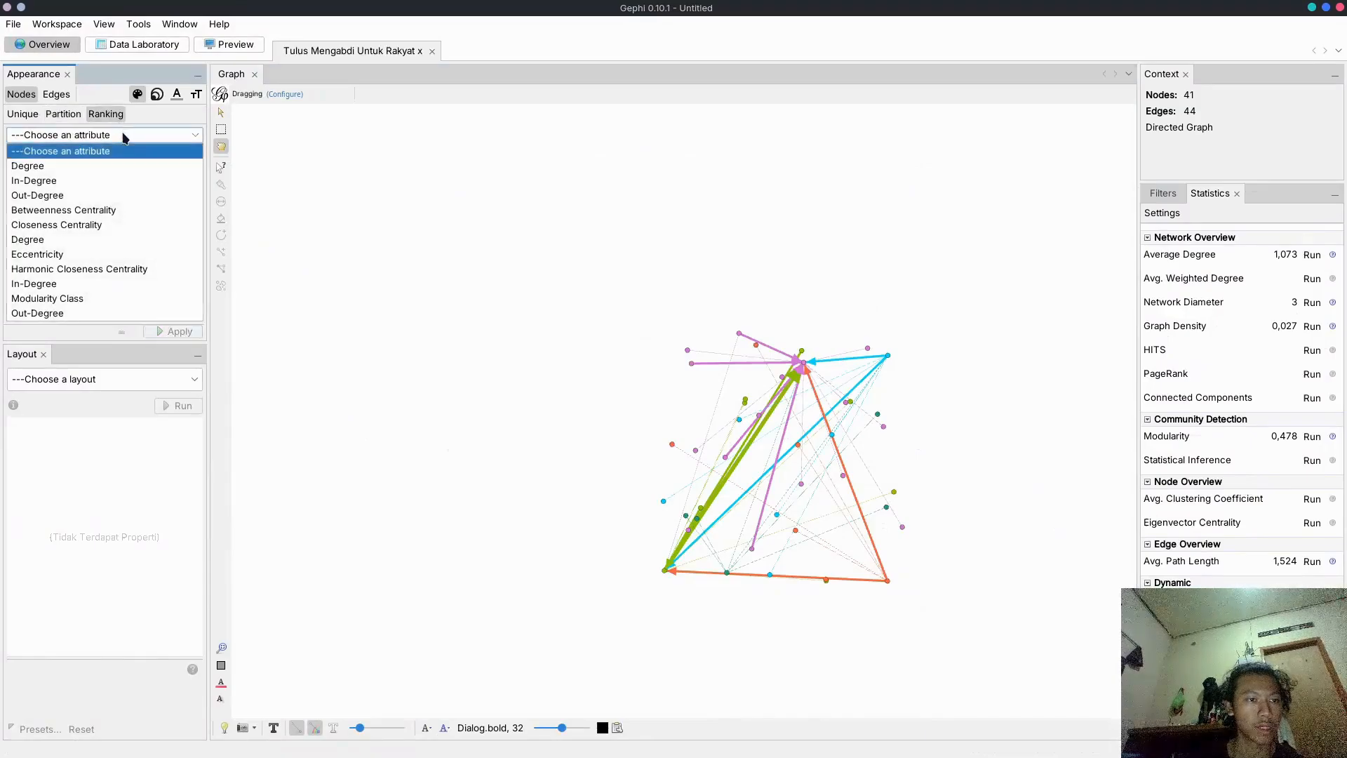
click(129, 301)
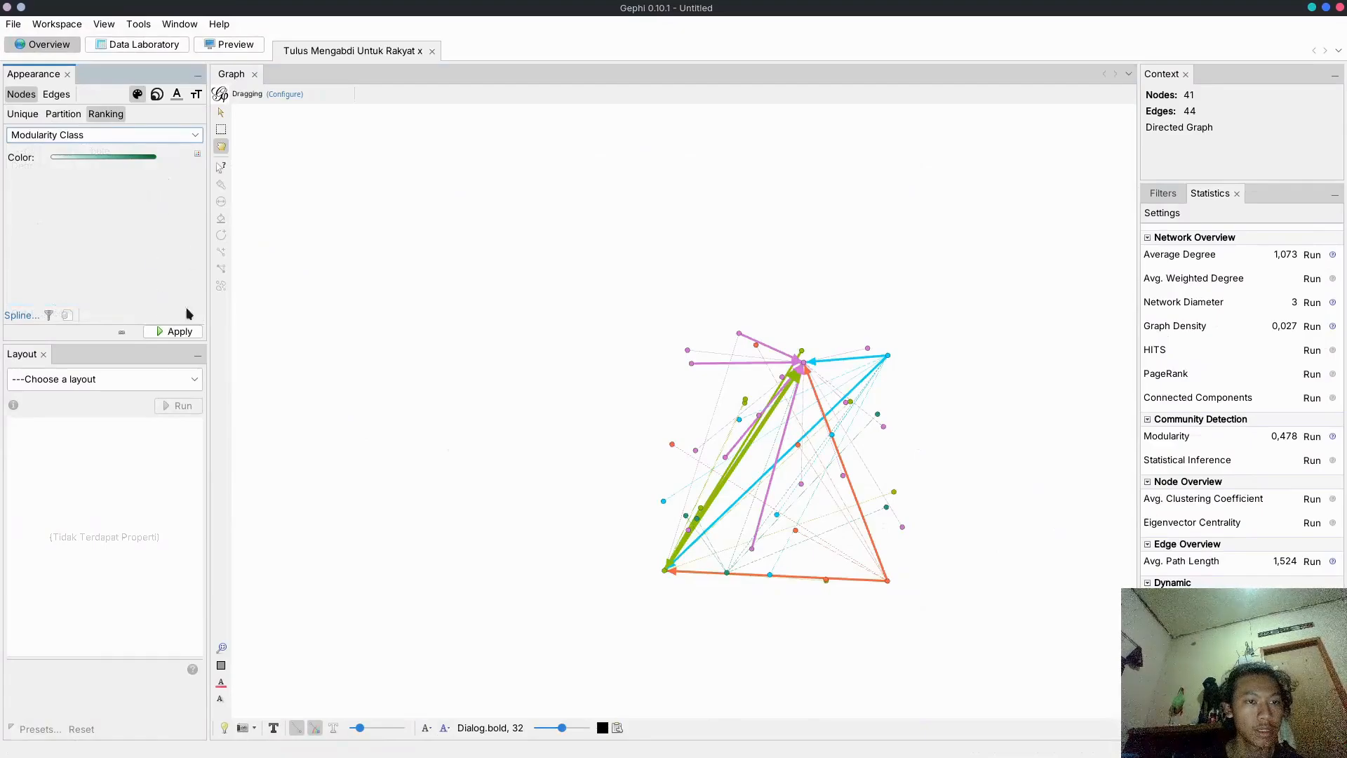
click(184, 333)
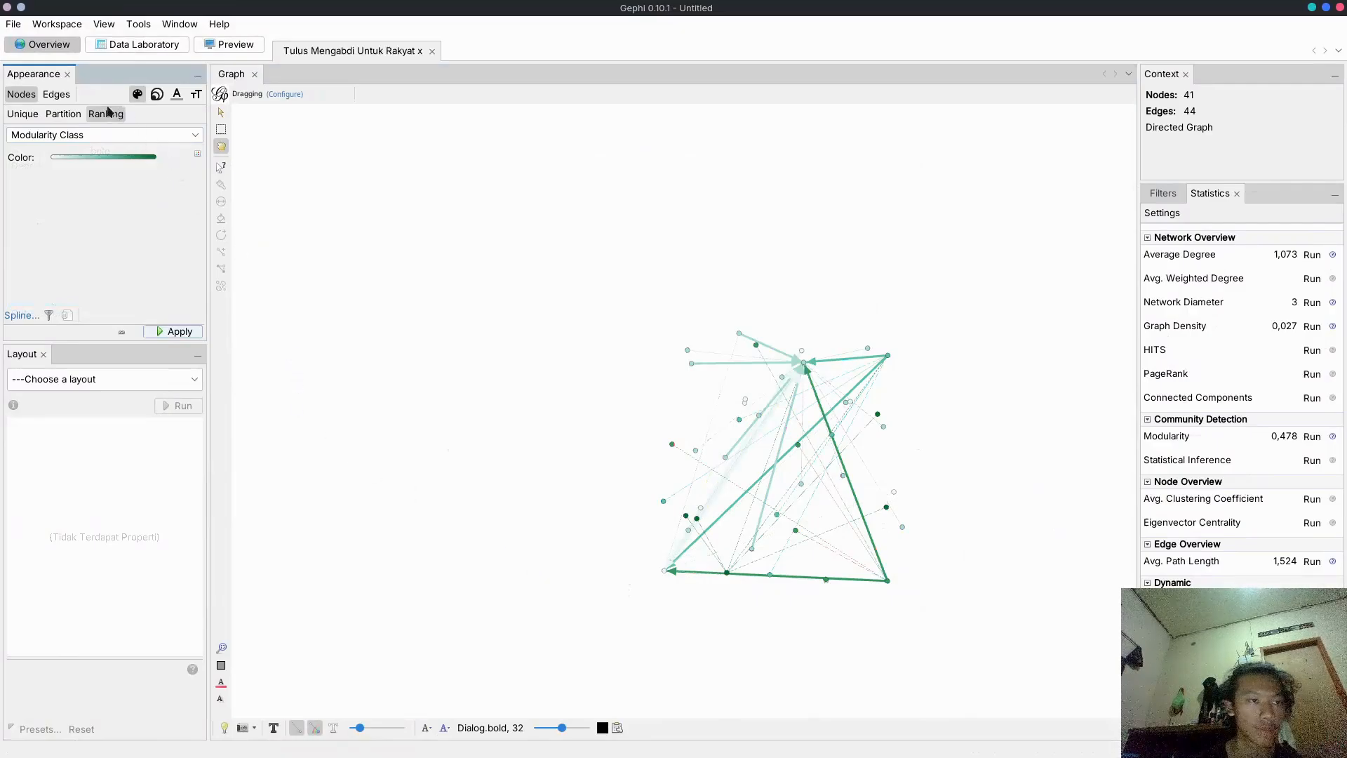
Switch the Modularity Class ranking colors to the default white-pink-purple gradient and apply it to the nodes
click(66, 114)
click(104, 114)
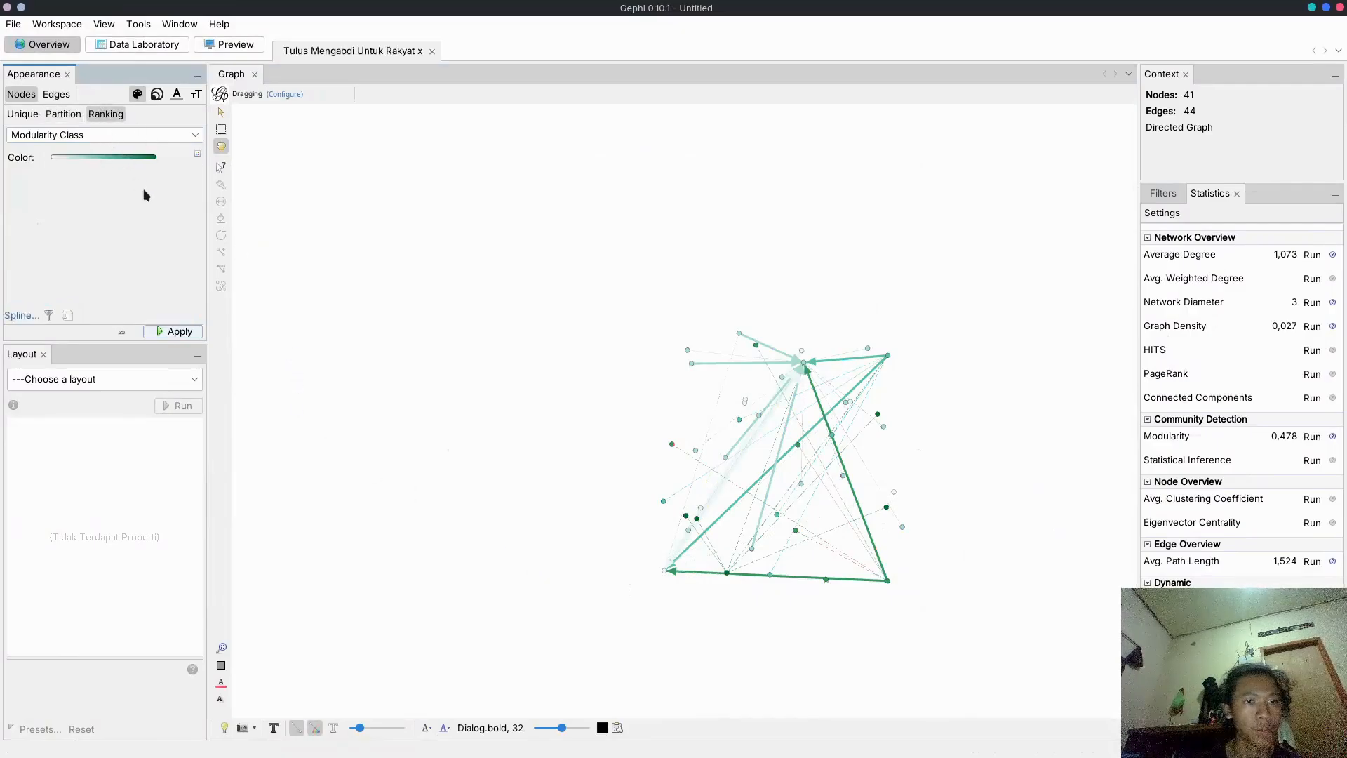
click(197, 154)
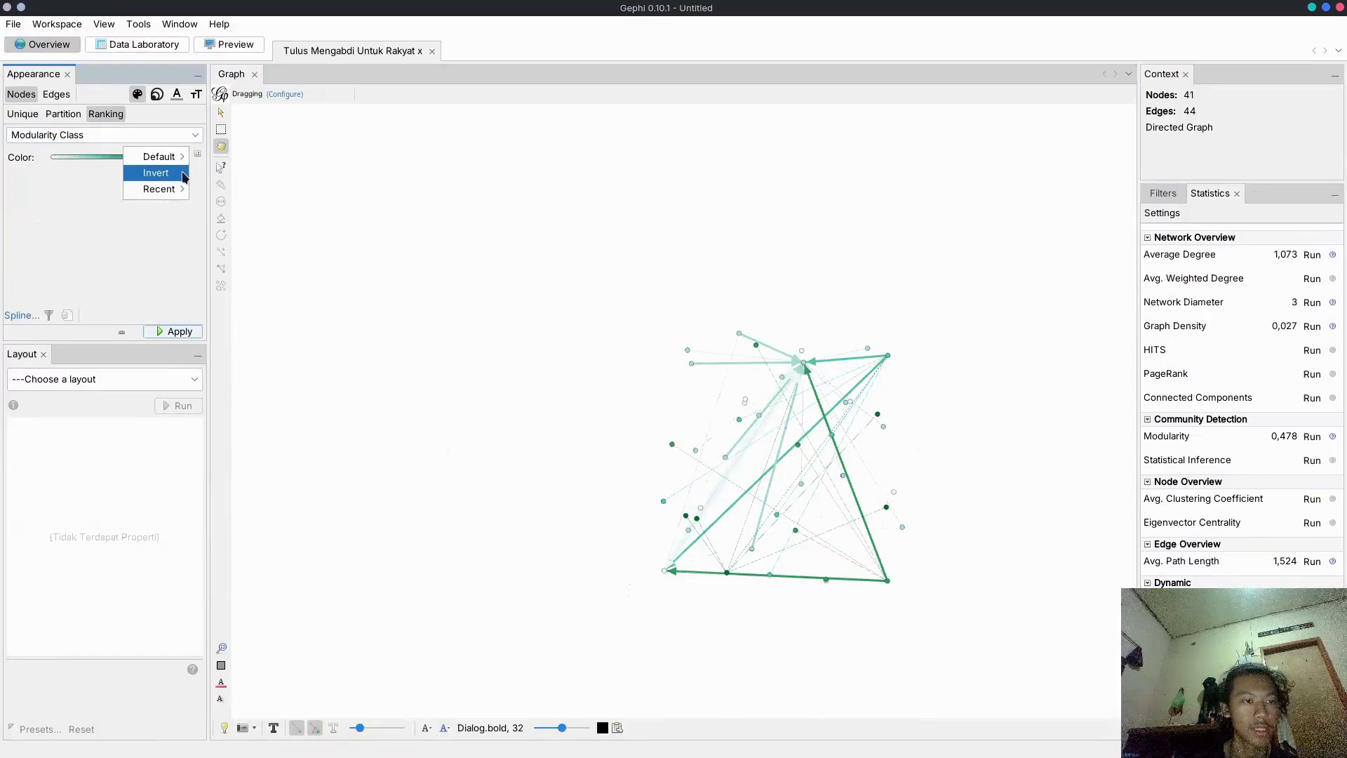
mouse_move(182, 162)
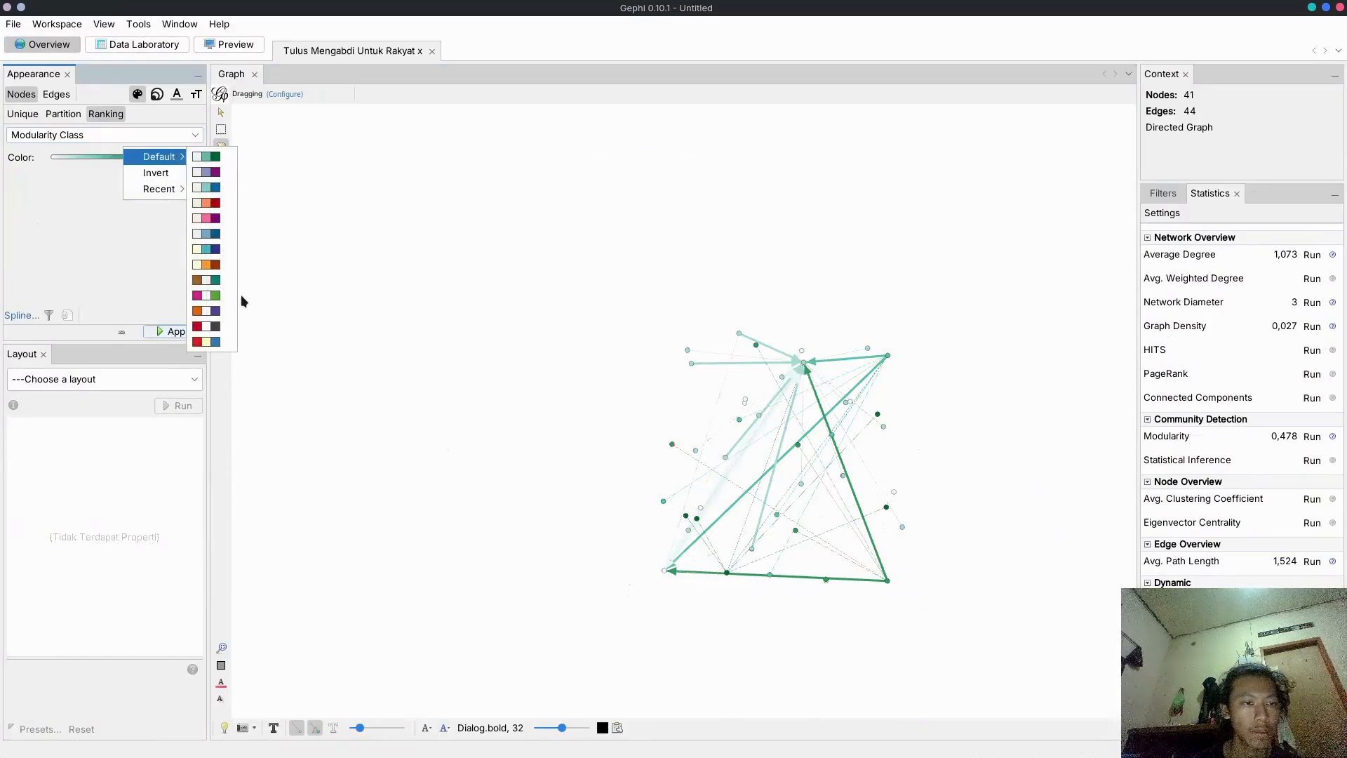
click(217, 218)
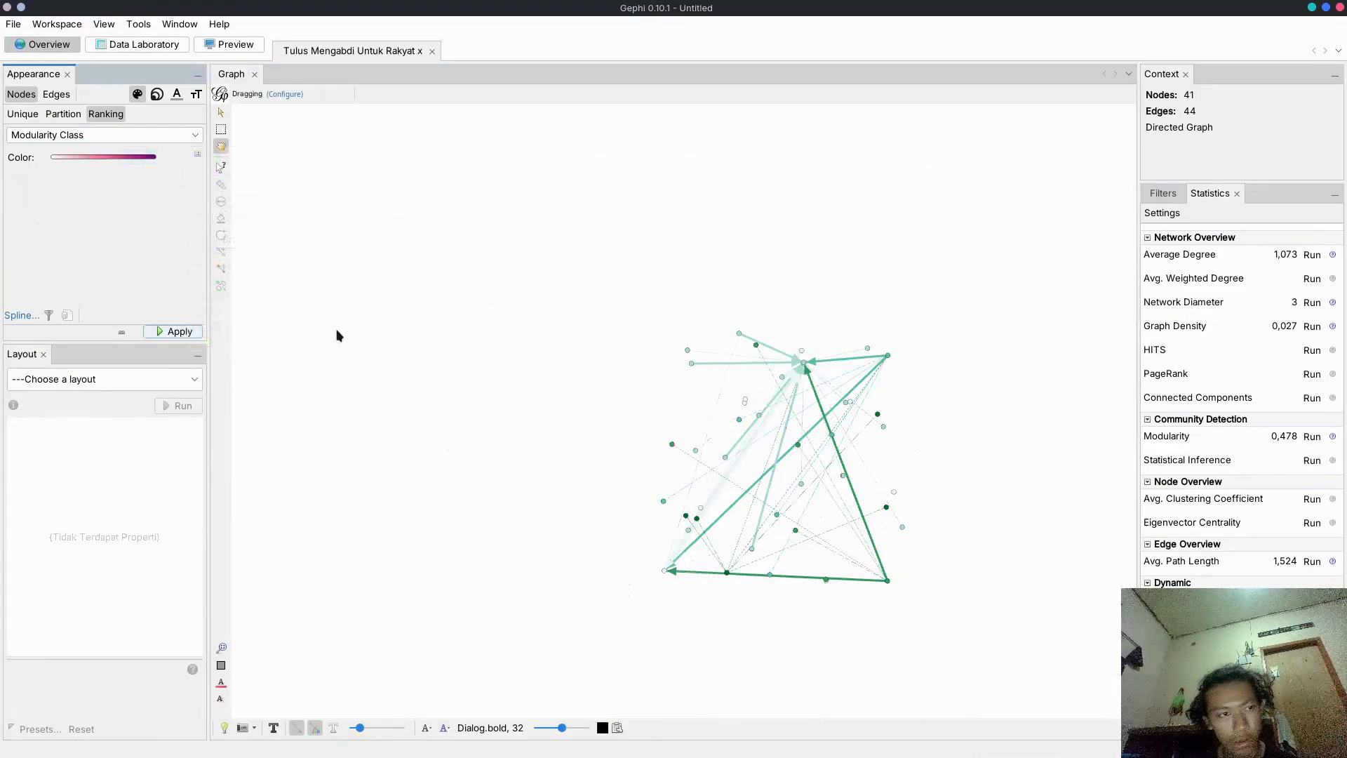
click(192, 334)
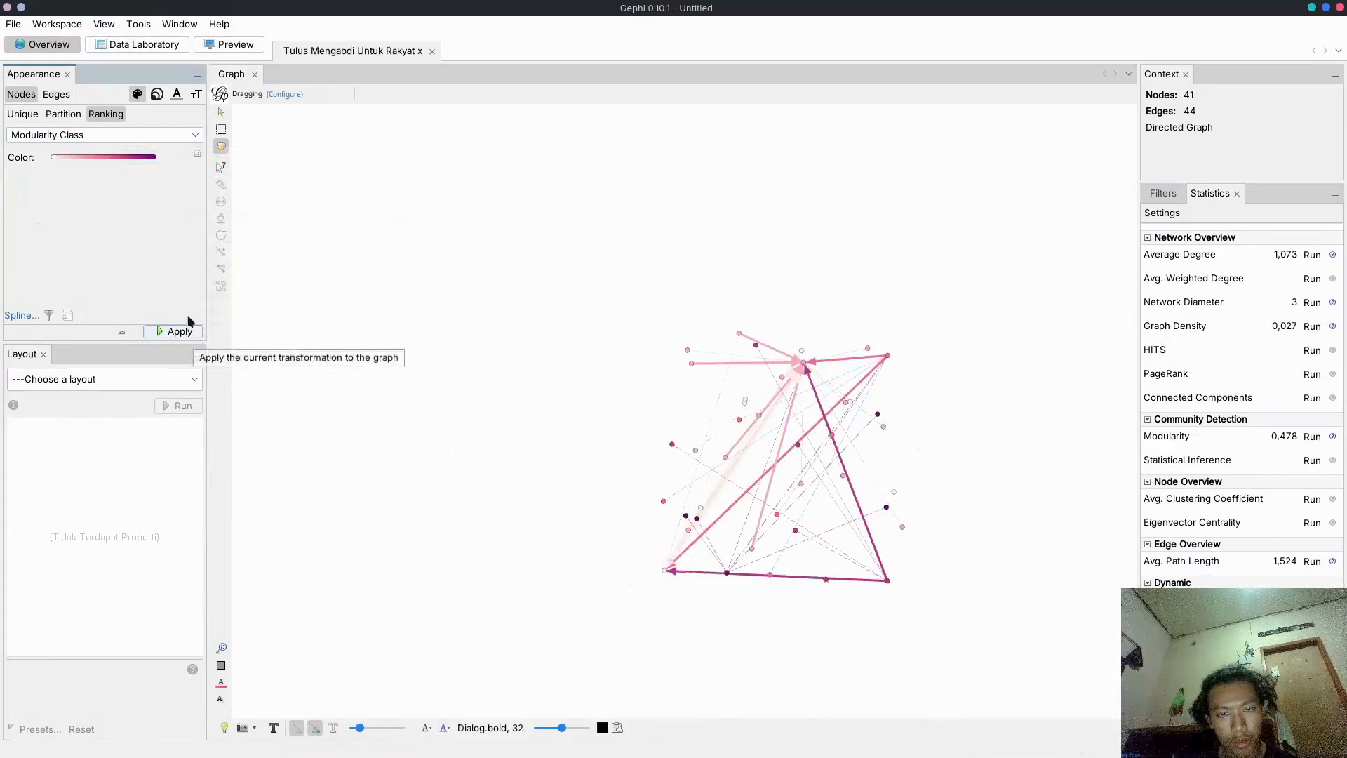
Apply the default magenta-white-green gradient to the nodes' Modularity Class ranking
click(197, 157)
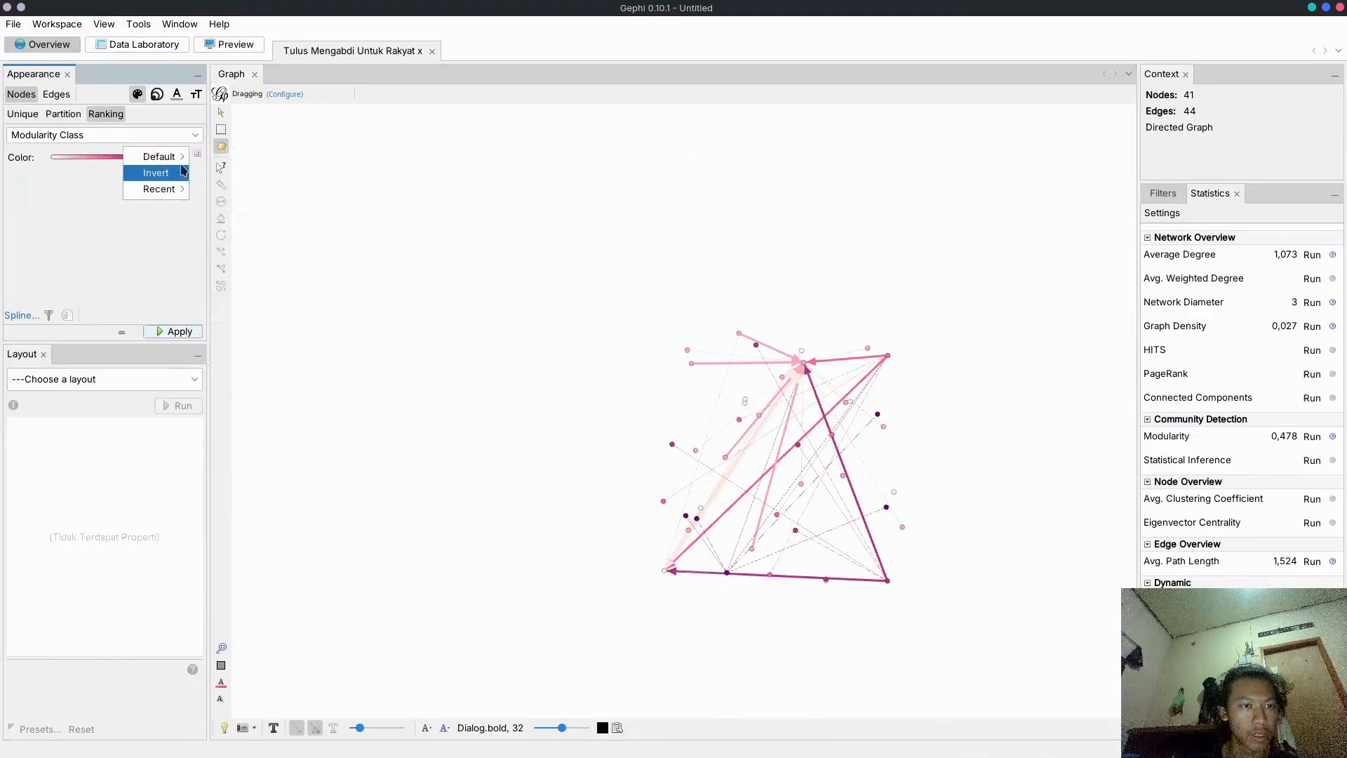
mouse_move(183, 156)
click(201, 295)
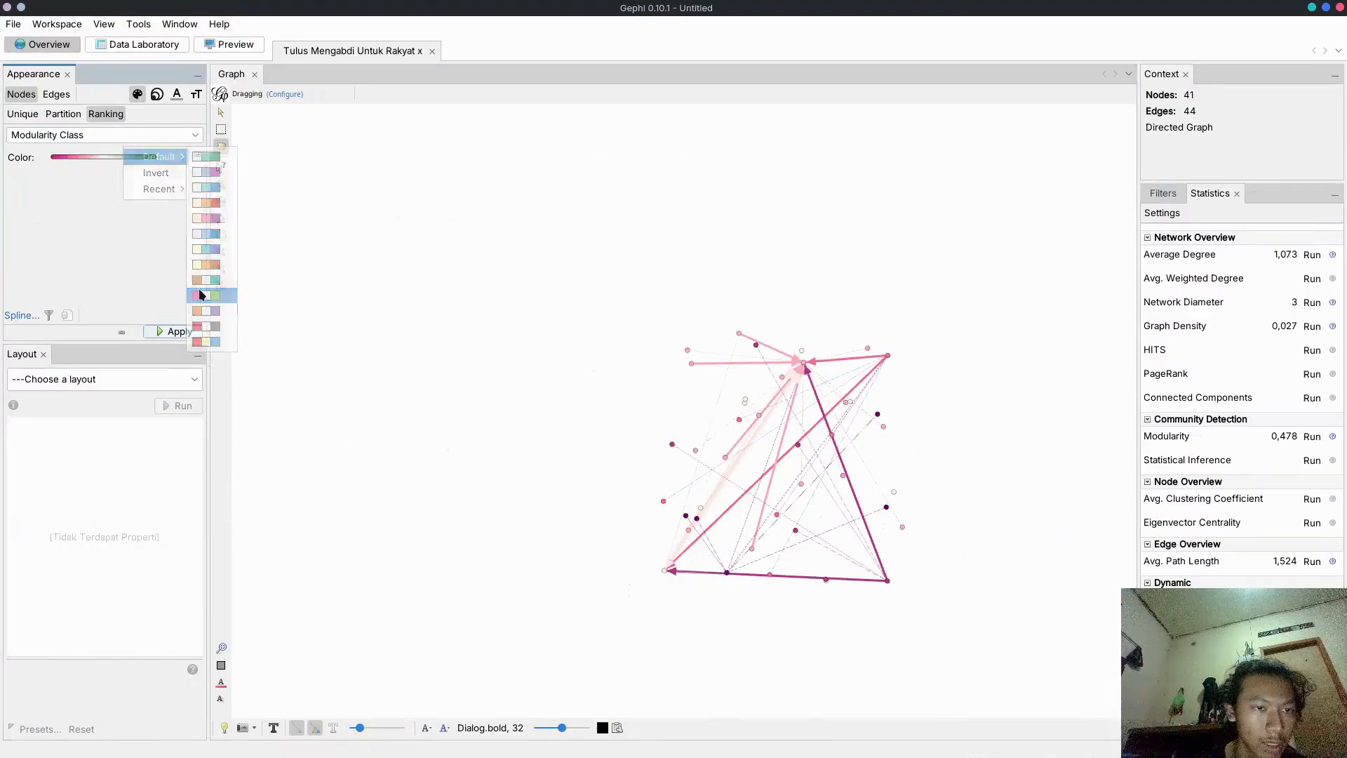
click(181, 334)
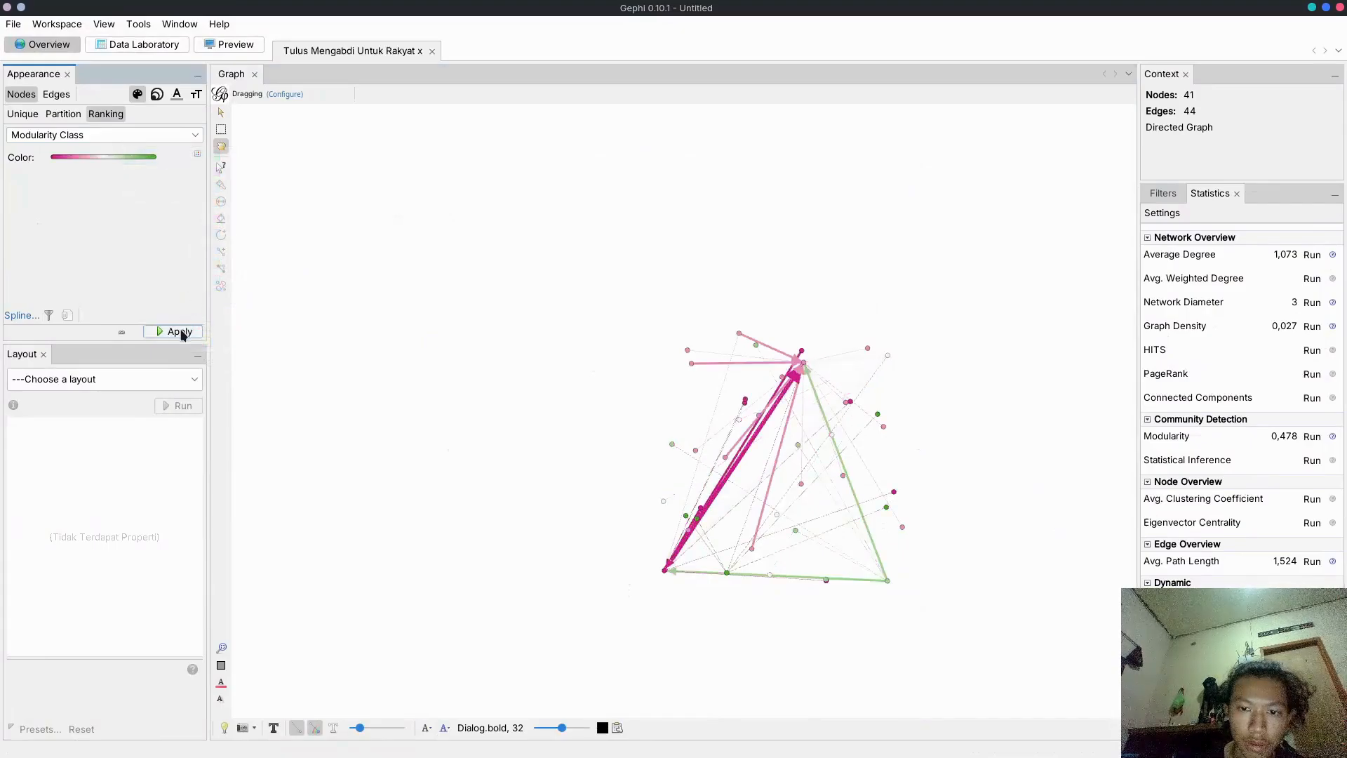
Return the nodes' Modularity Class ranking to the white-pink-purple gradient and apply it
click(196, 155)
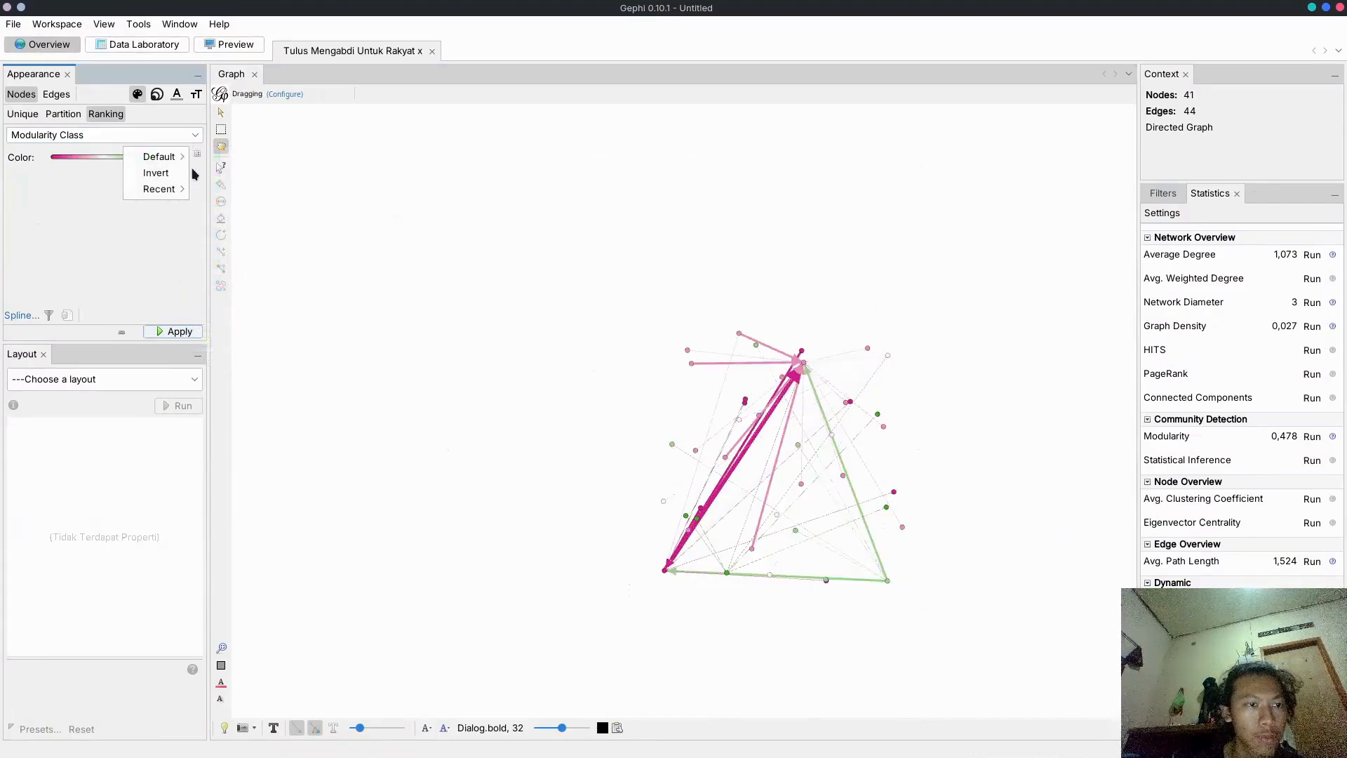
mouse_move(179, 157)
click(199, 219)
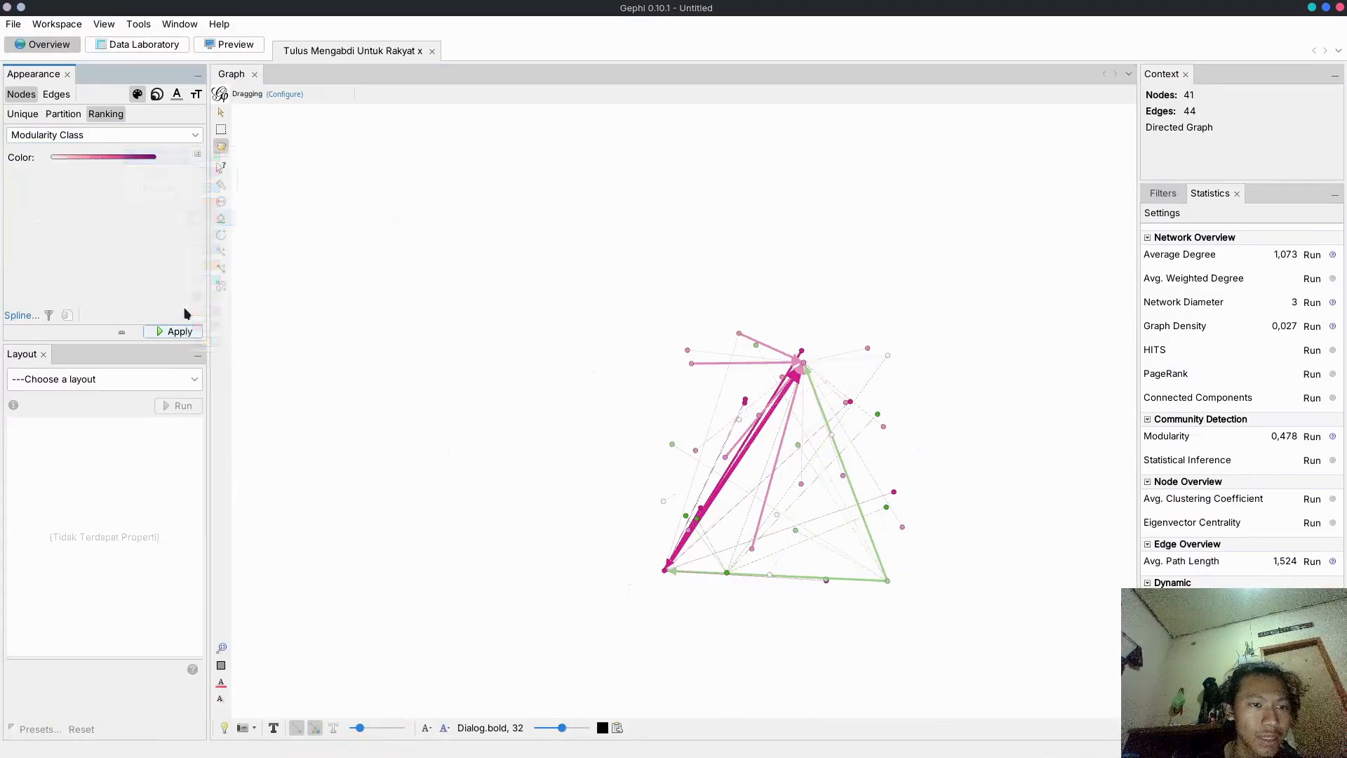
click(181, 333)
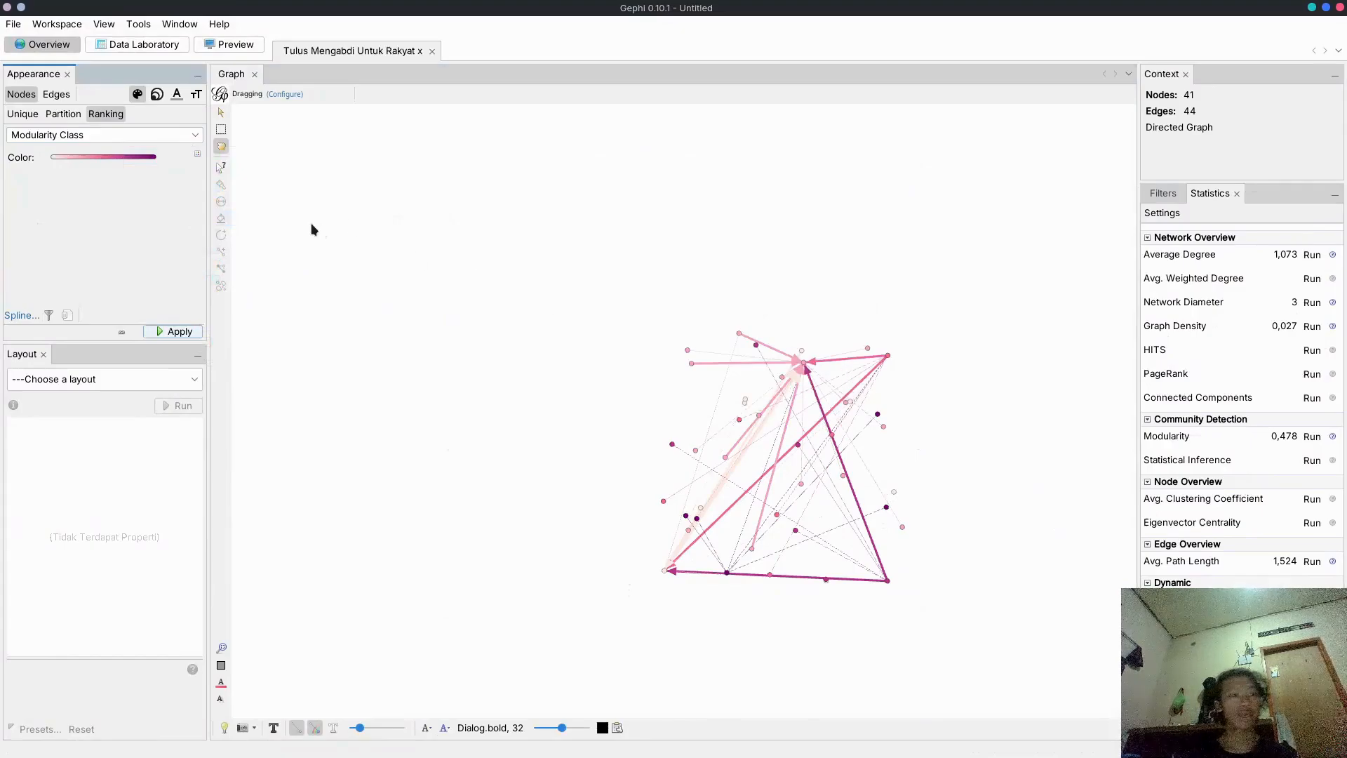
Size the nodes by ranking on Modularity Class, with minimum size 1 and maximum size 4, and check the graph
click(157, 95)
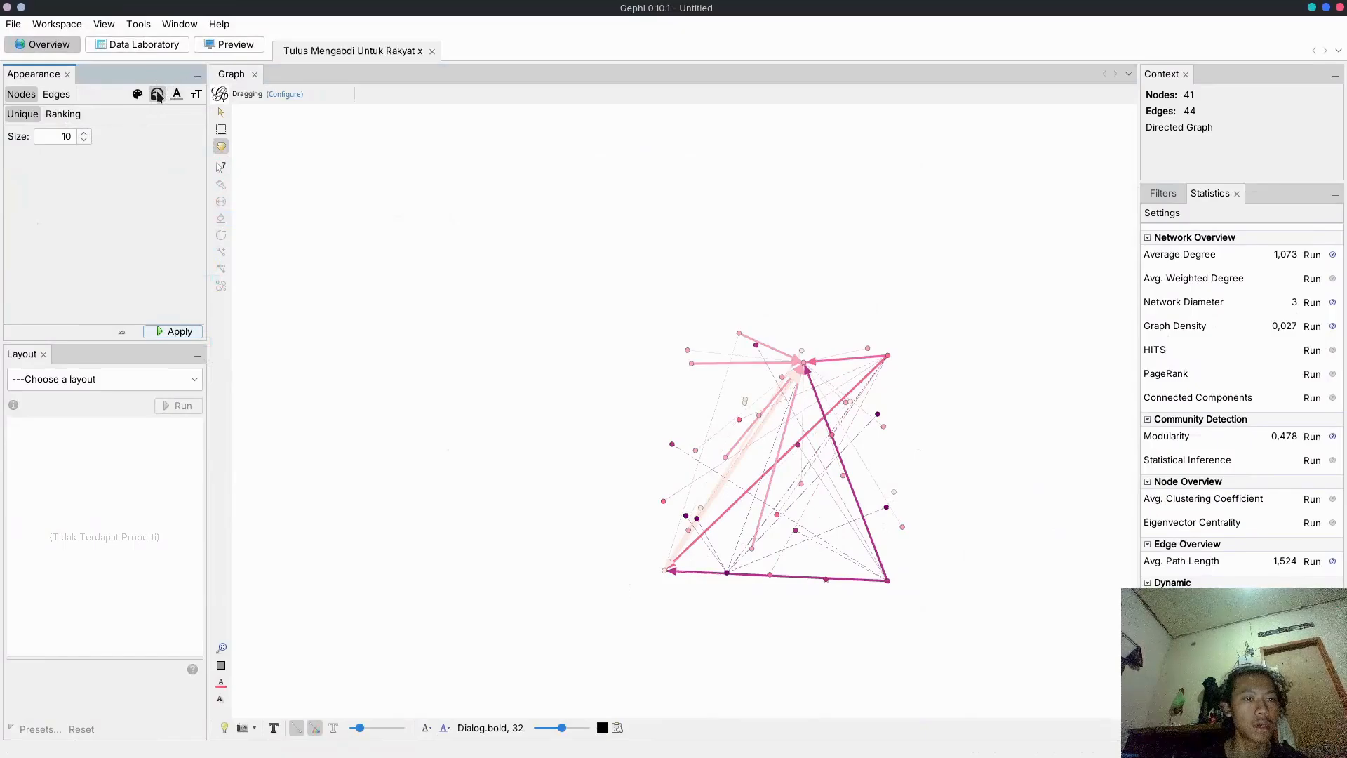
click(63, 115)
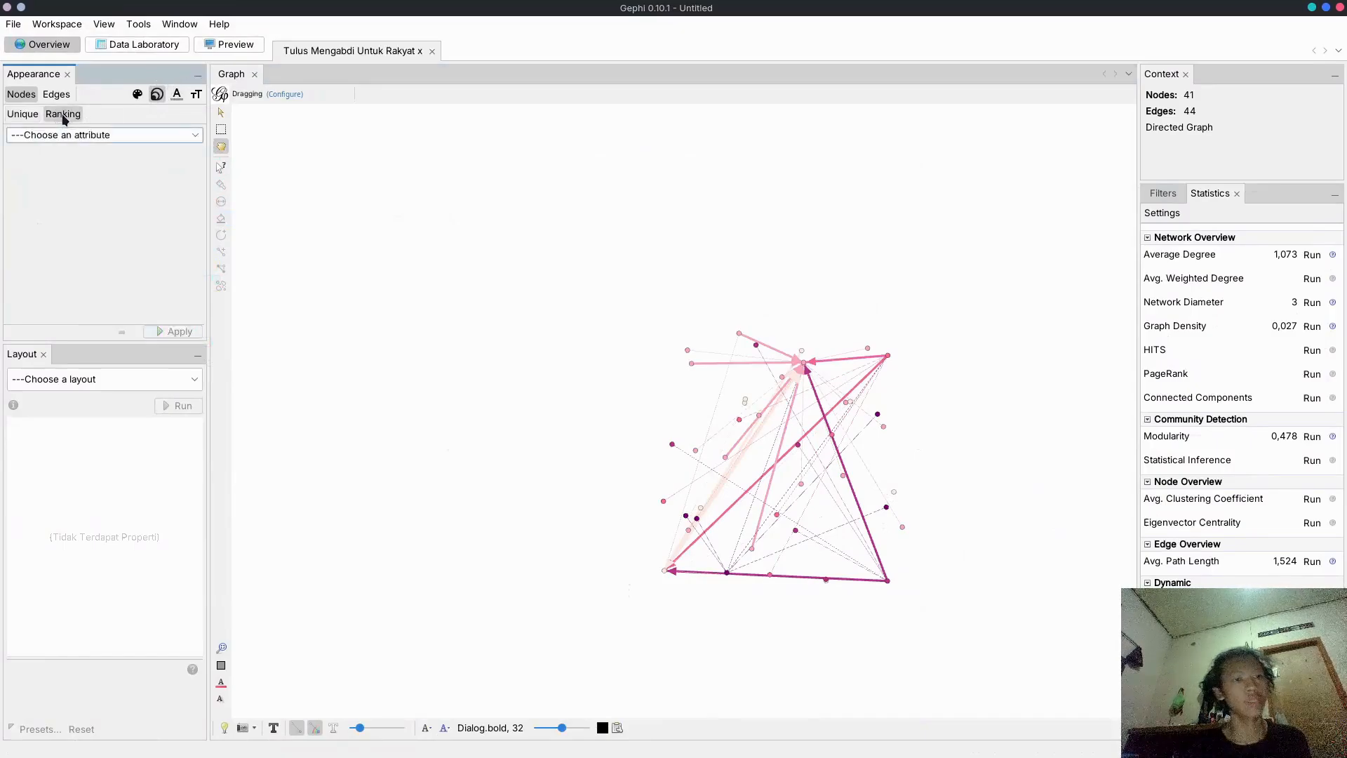
click(94, 139)
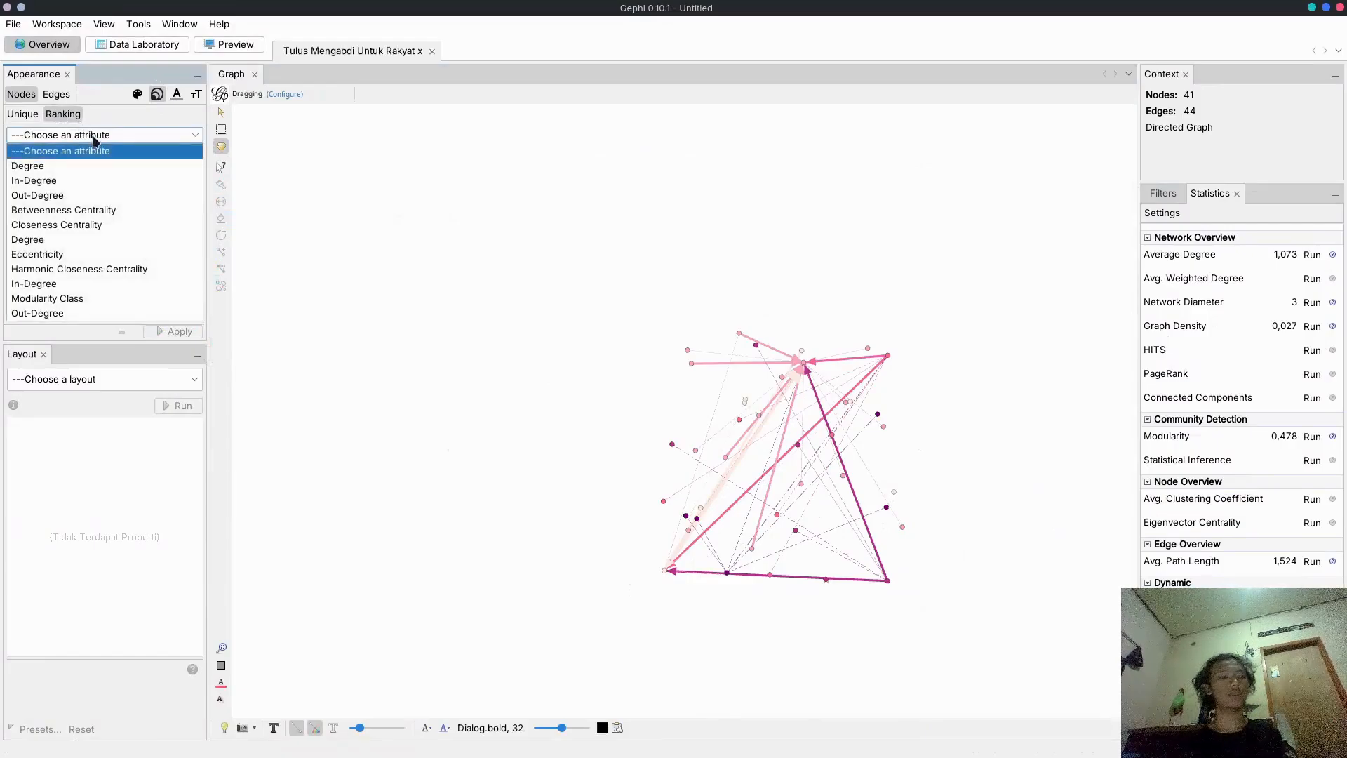
click(82, 301)
click(185, 334)
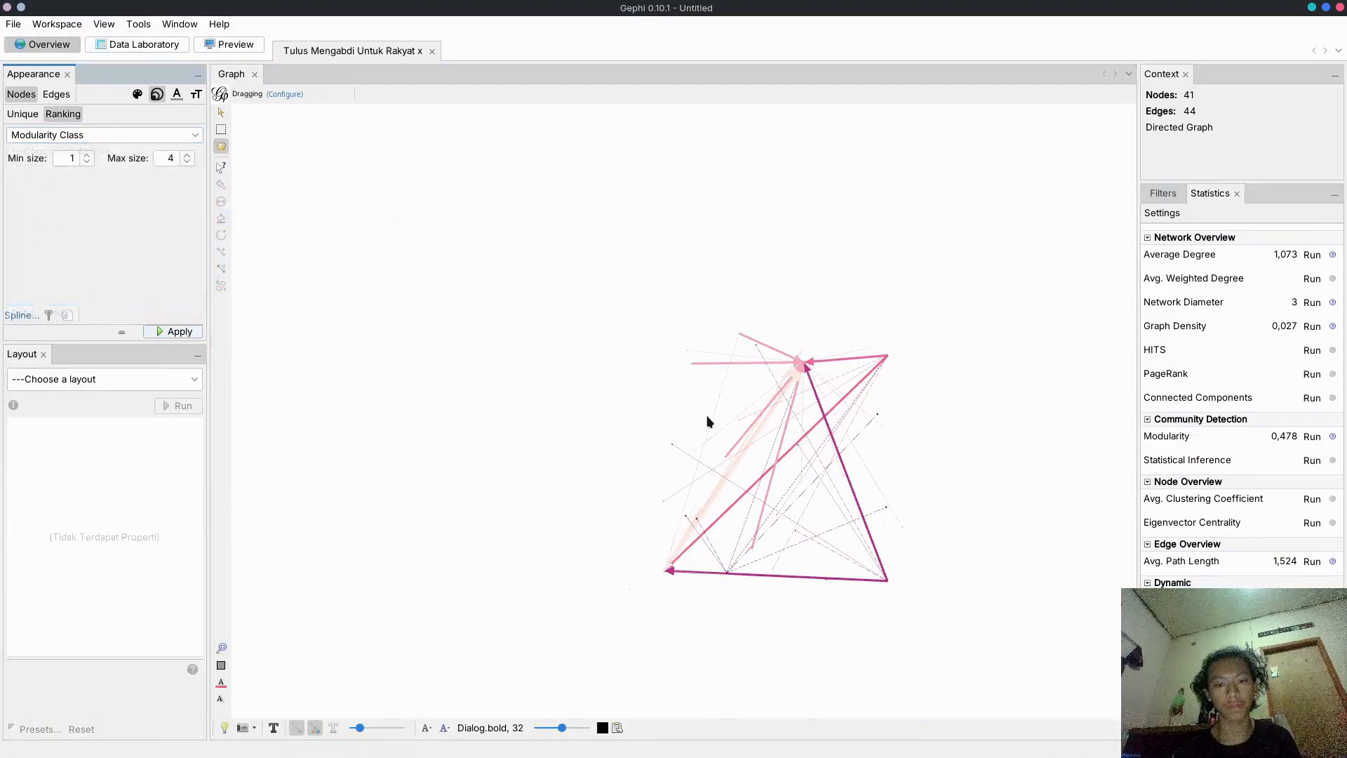
scroll(710, 421, up, 3)
scroll(725, 394, up, 3)
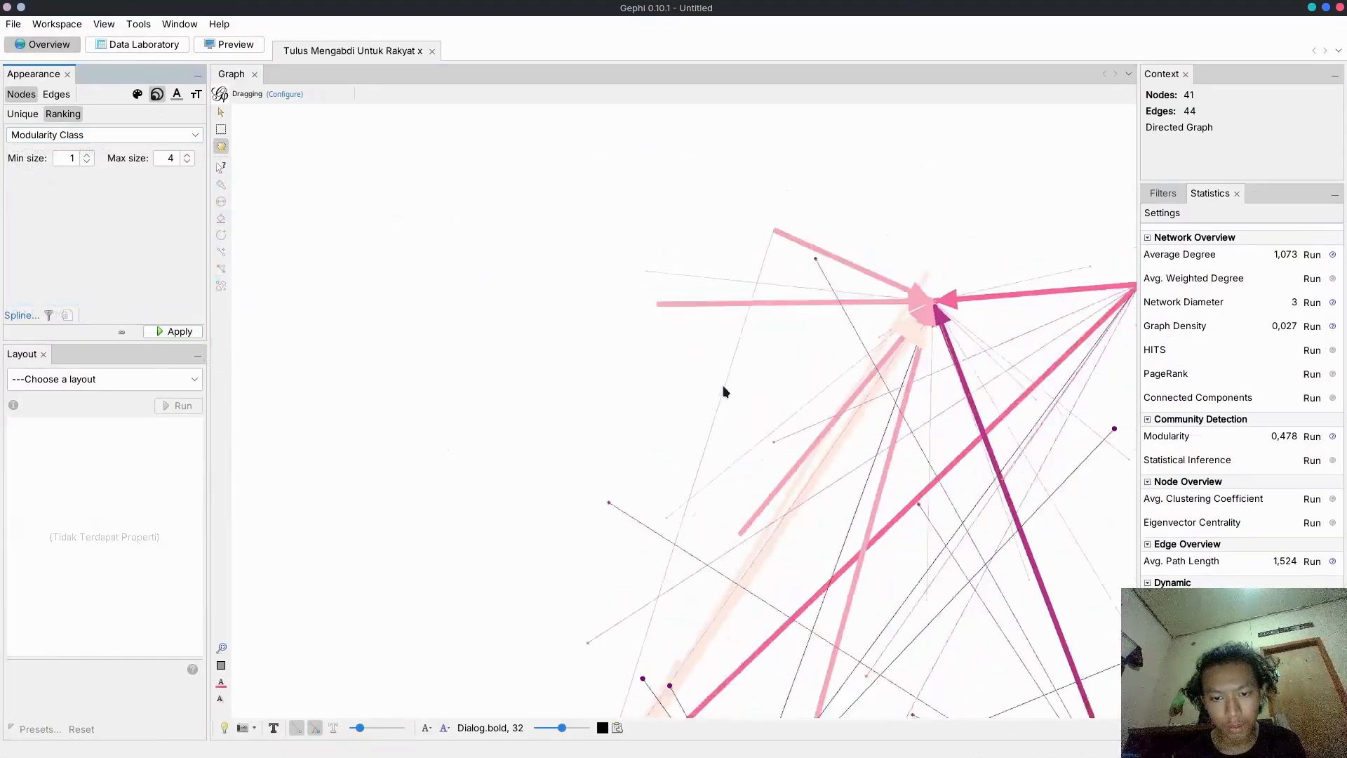
scroll(722, 390, down, 6)
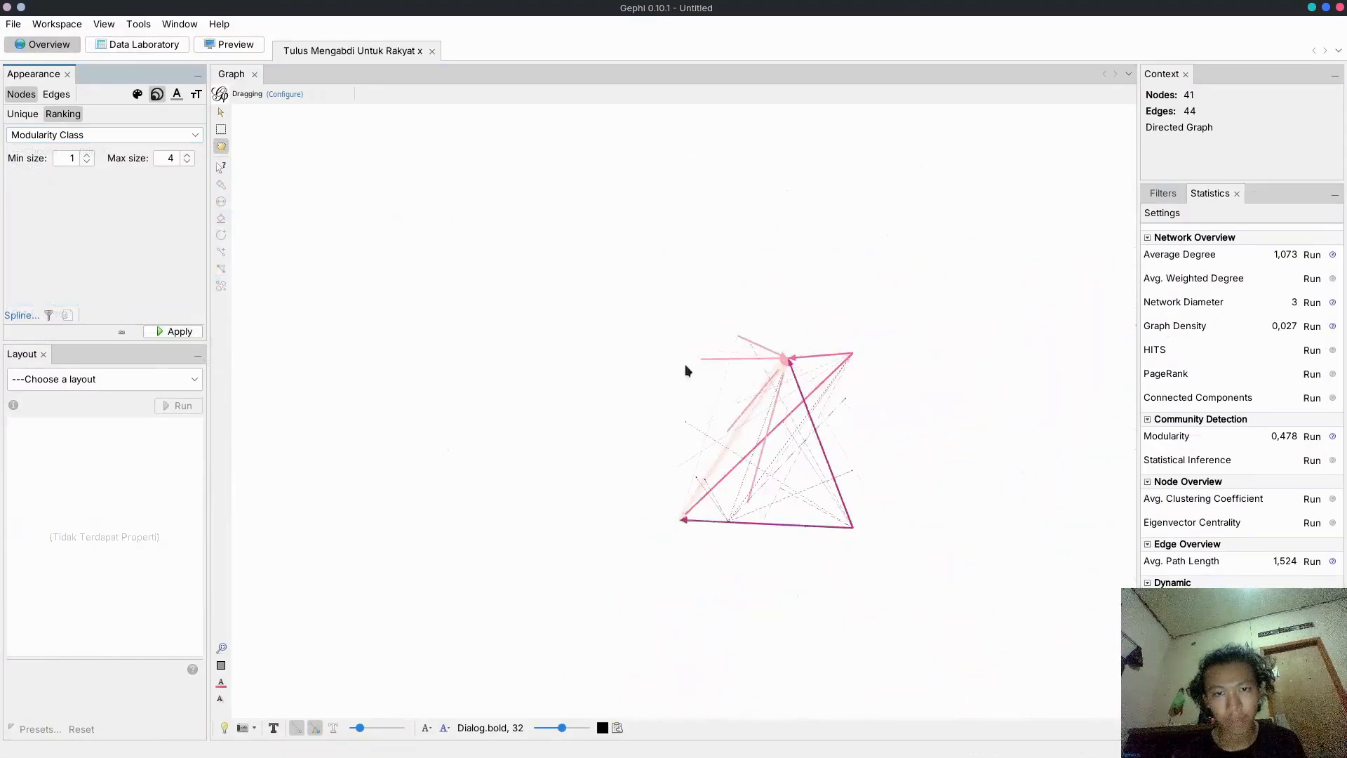
Set the node size ranking to minimum 9 and maximum 3,5, and apply it to the graph
click(87, 160)
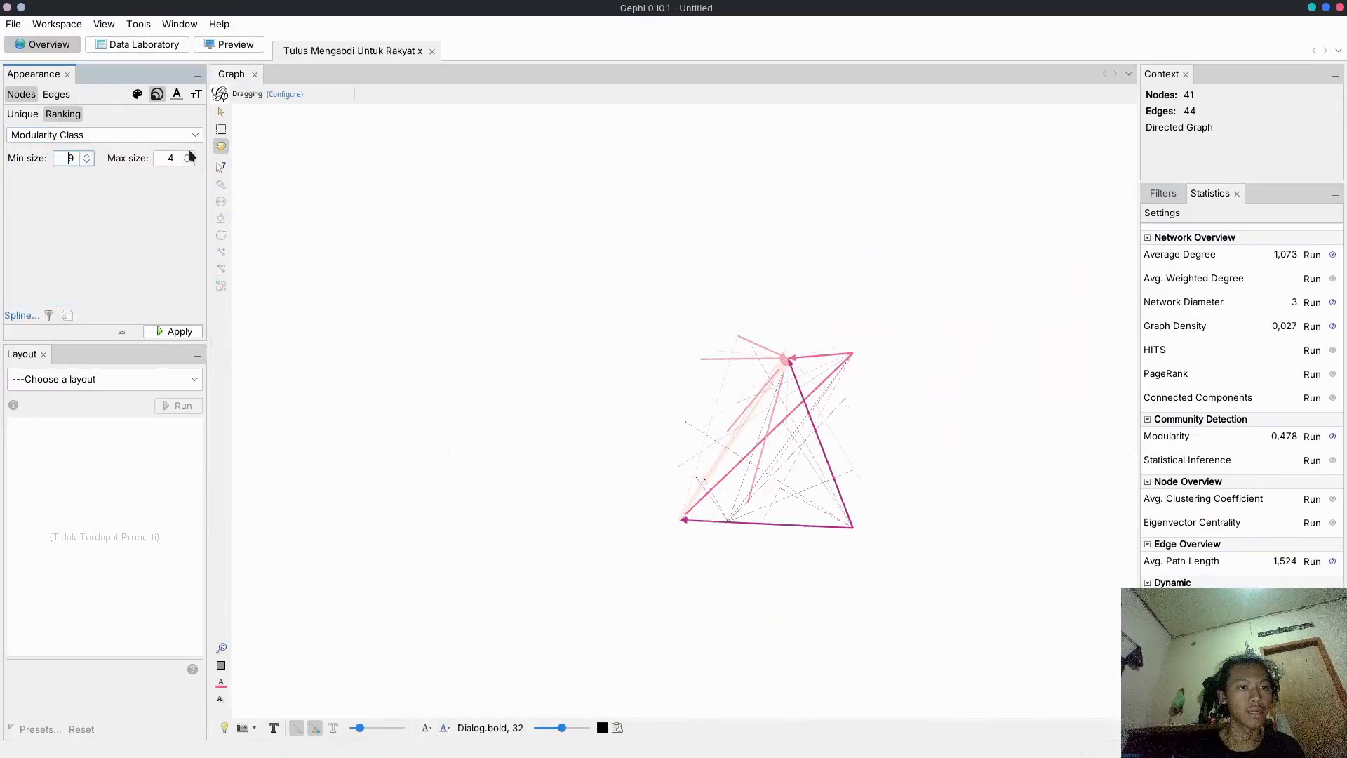
click(186, 162)
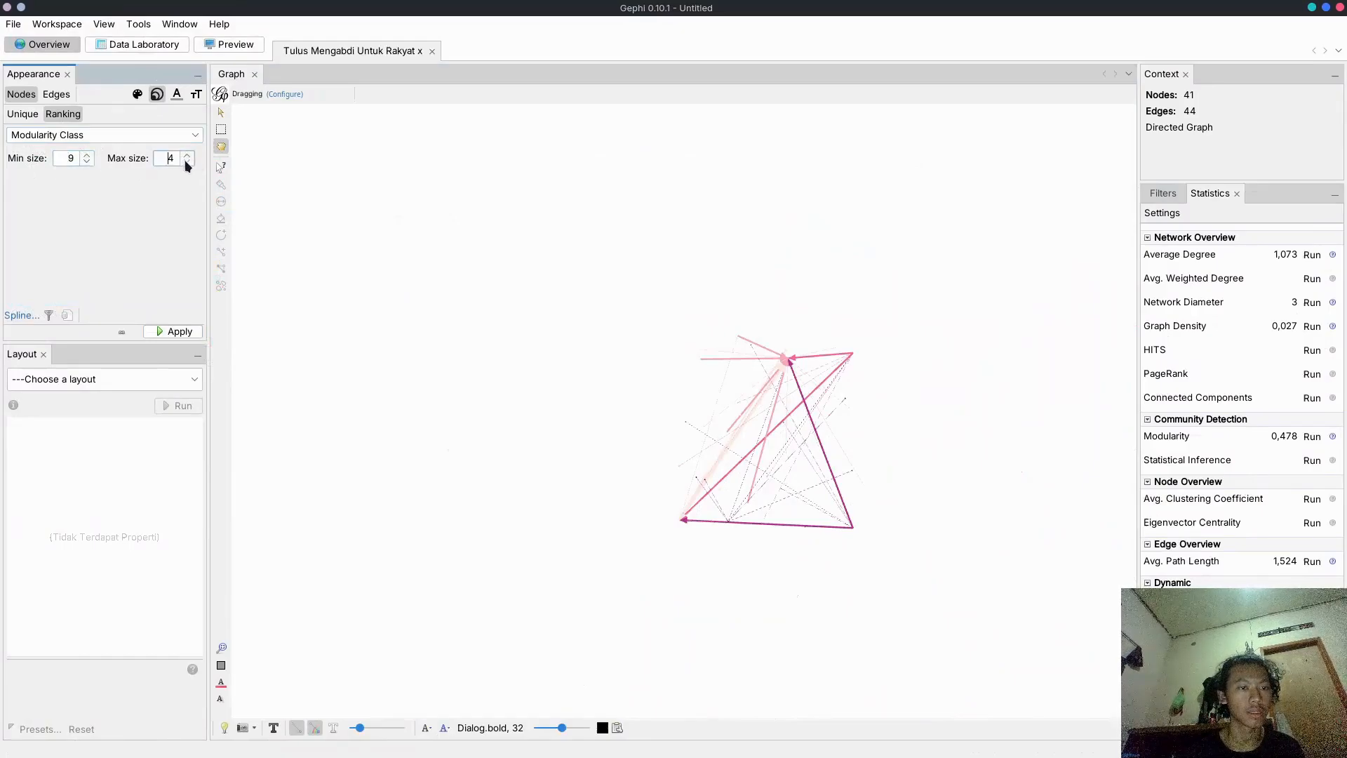
click(180, 332)
scroll(898, 390, up, 5)
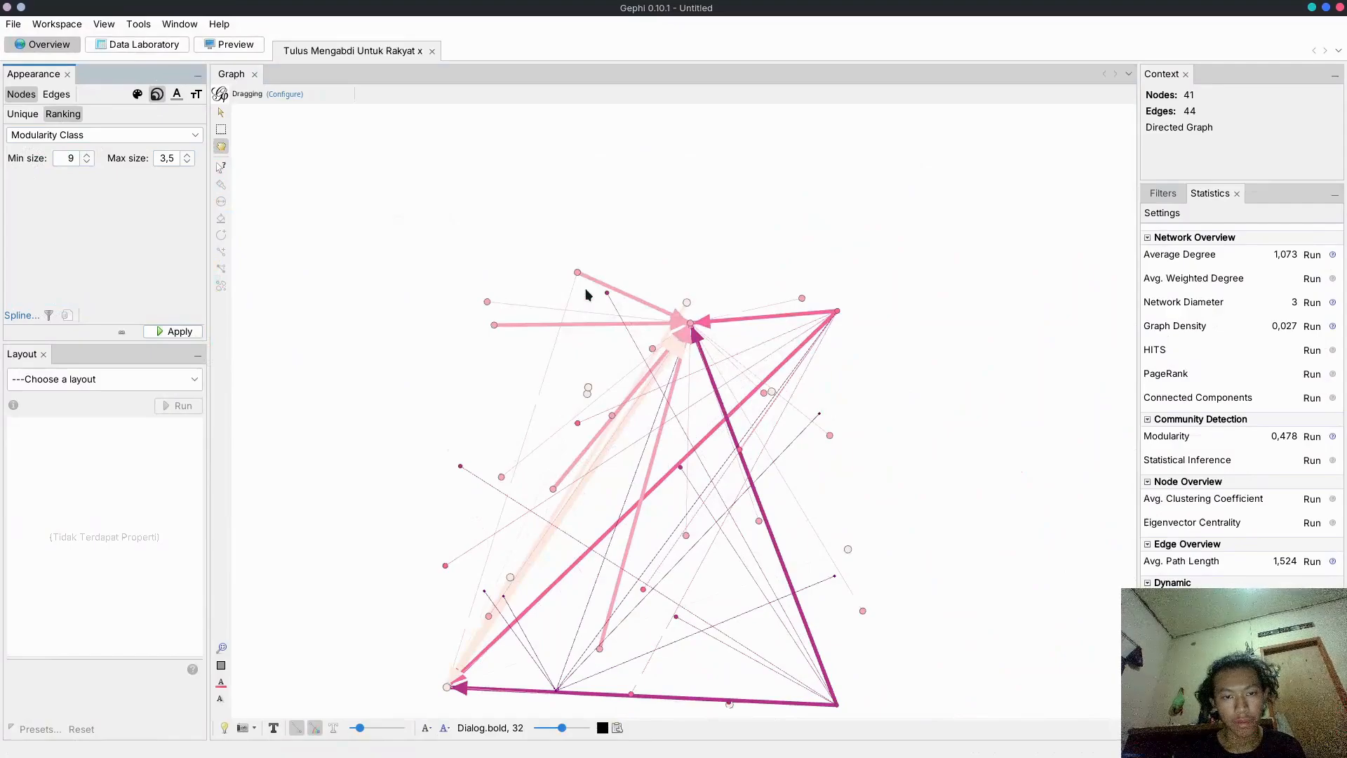
Set the minimum of the nodes' Modularity Class size ranking to 16 and apply it to the graph
click(81, 160)
click(87, 156)
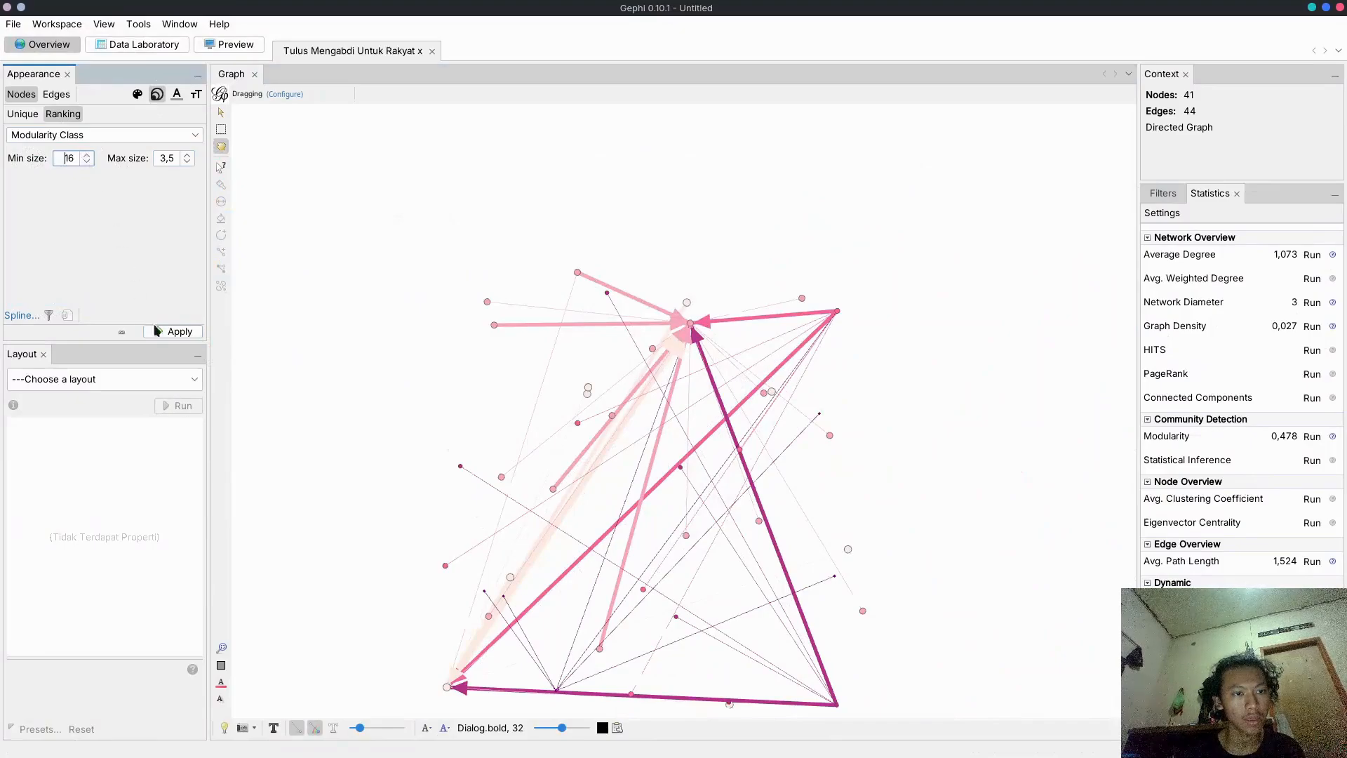
click(172, 332)
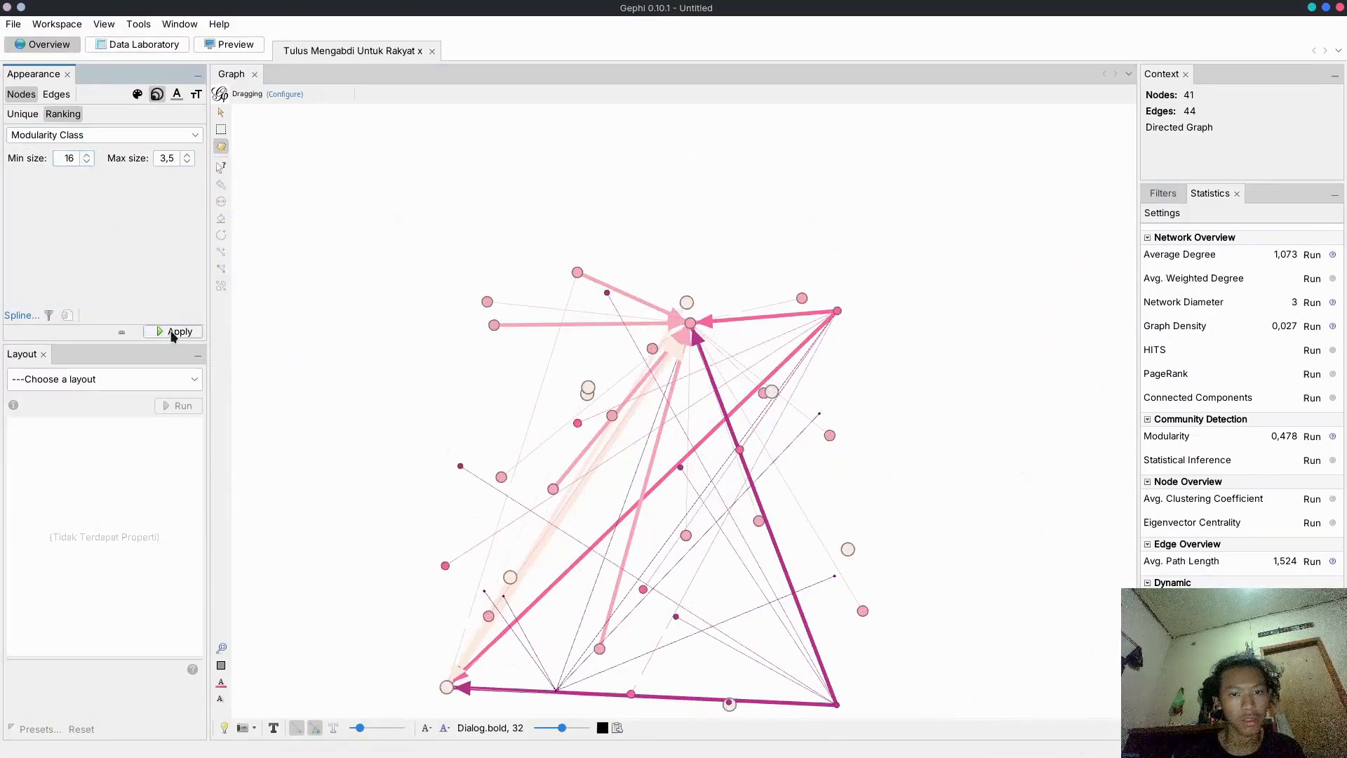
Set the node size ranking to minimum 3,5 and maximum 30, apply it, and inspect the resized nodes in the graph
click(88, 157)
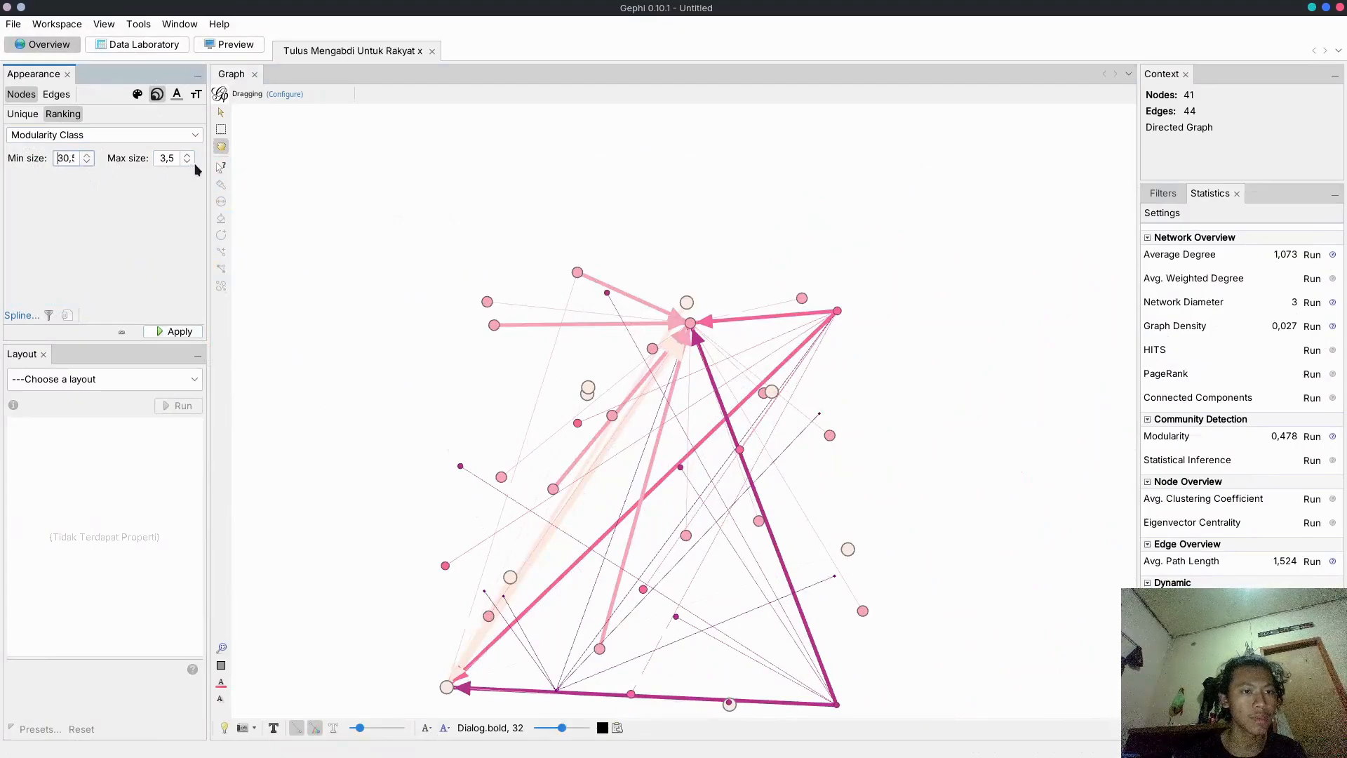
click(188, 158)
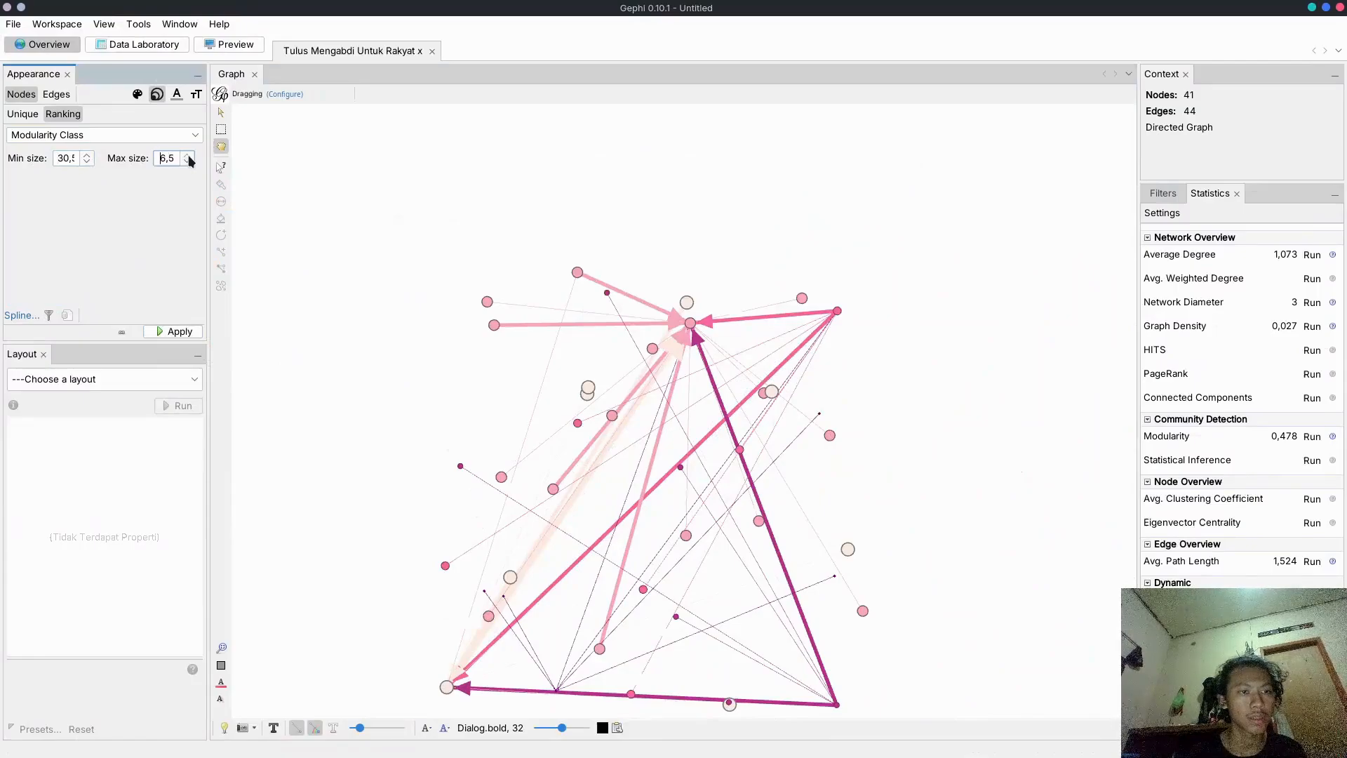
click(70, 159)
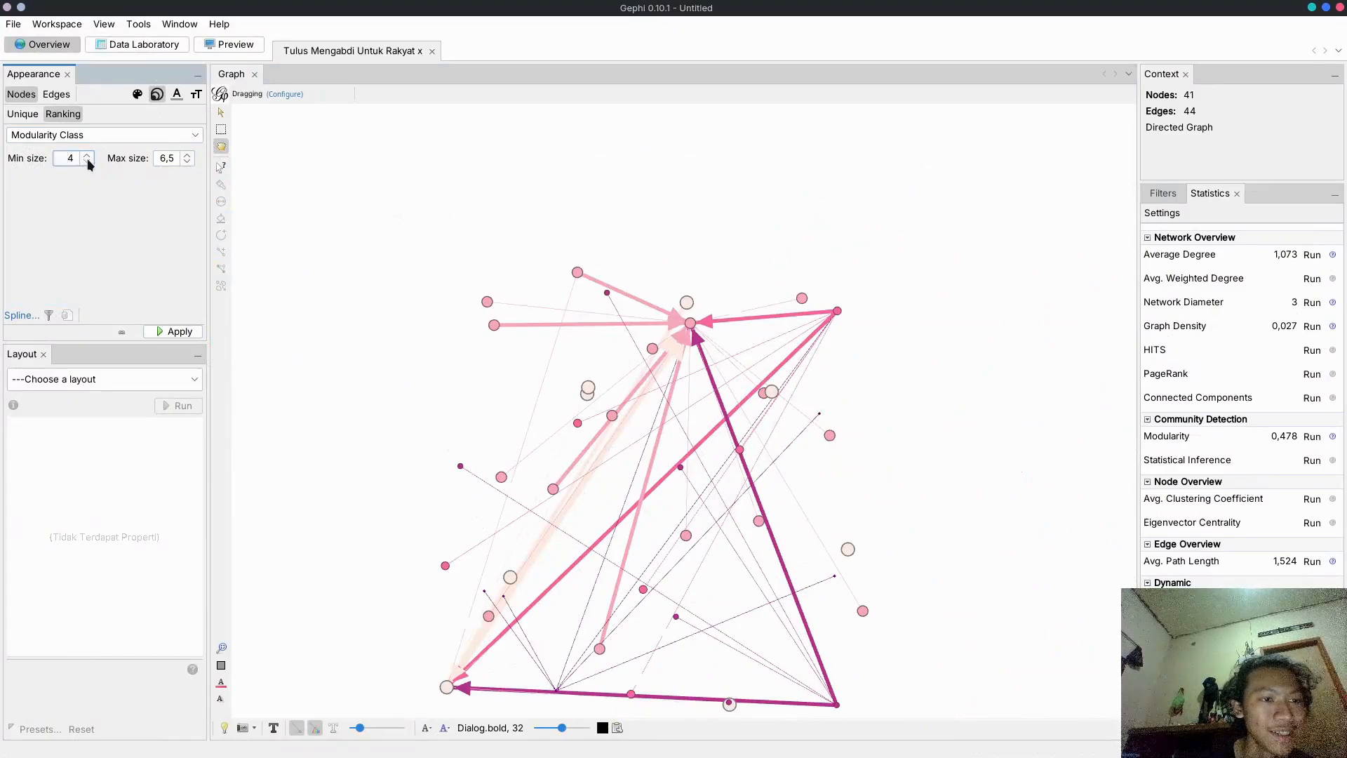
click(191, 155)
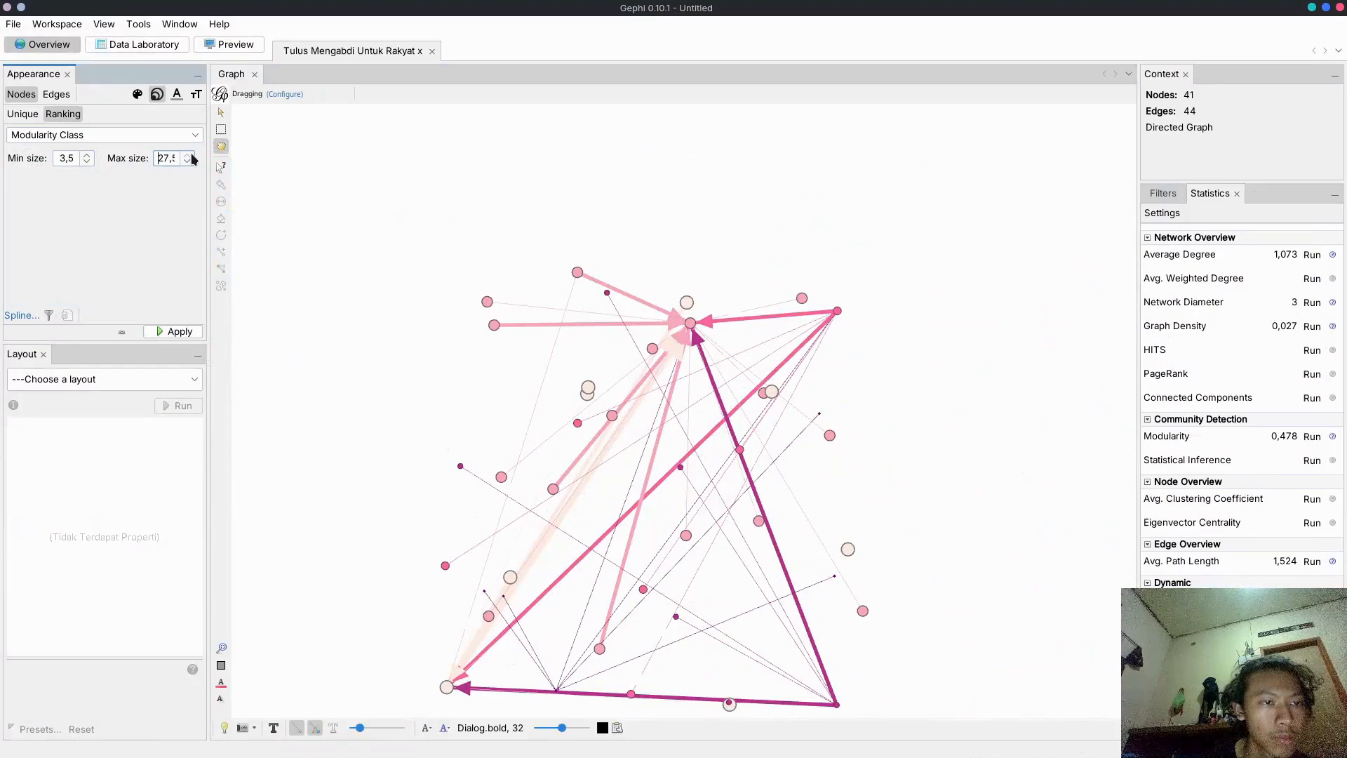
click(191, 155)
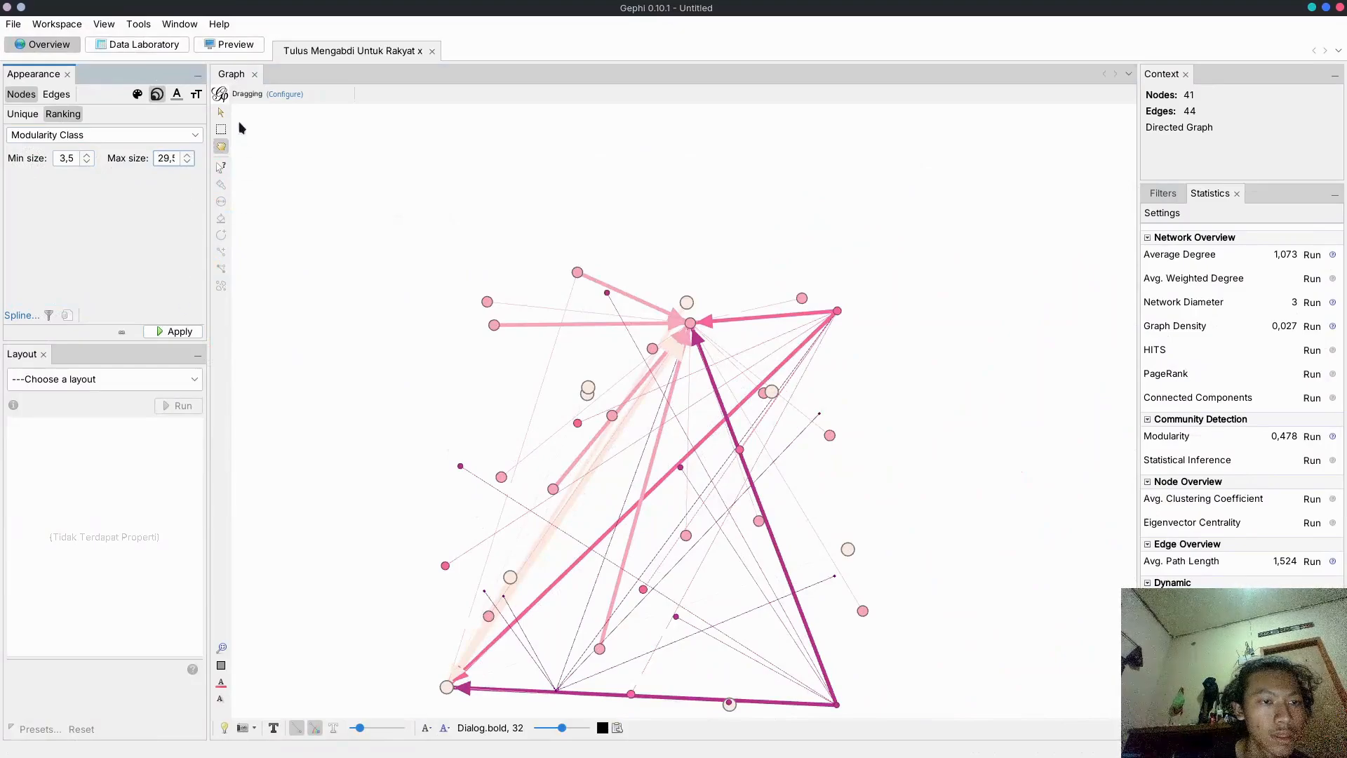
click(188, 155)
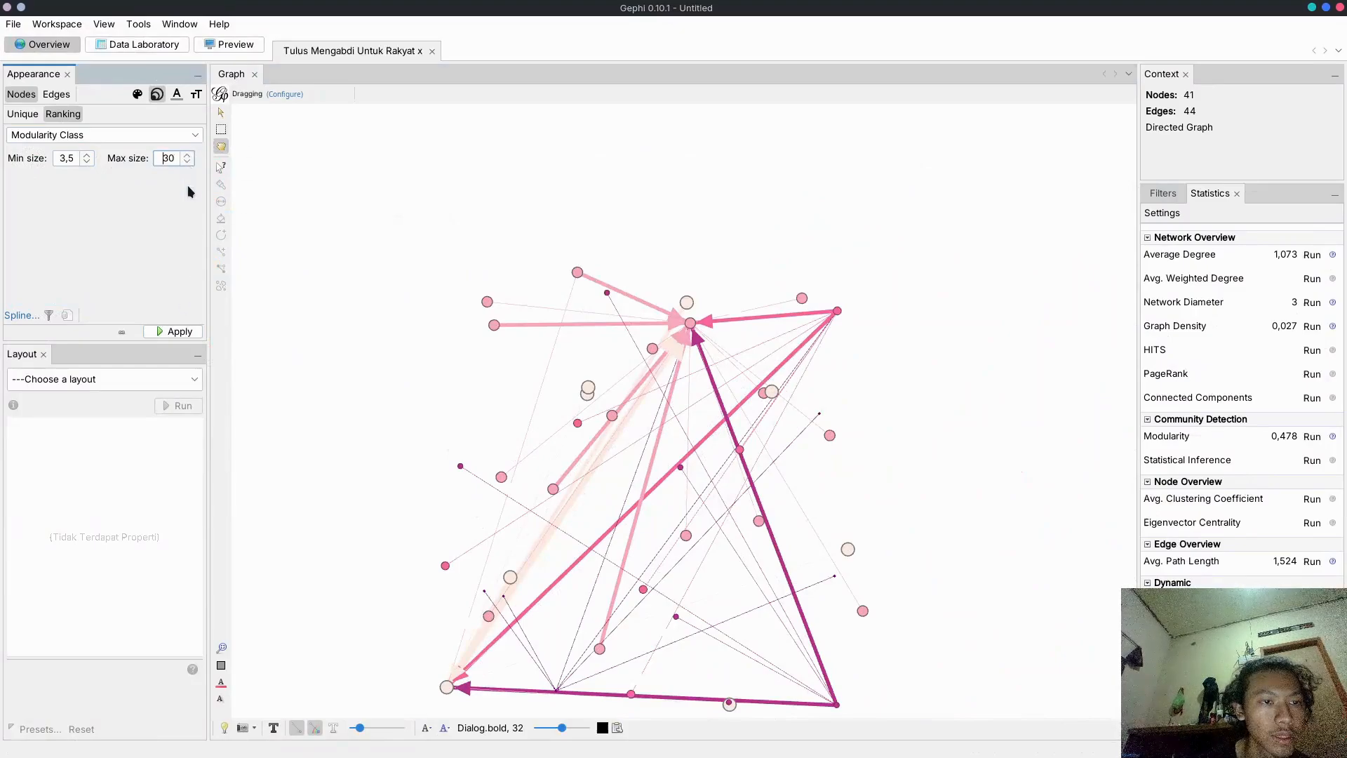
click(180, 332)
scroll(838, 350, down, 5)
scroll(844, 380, up, 3)
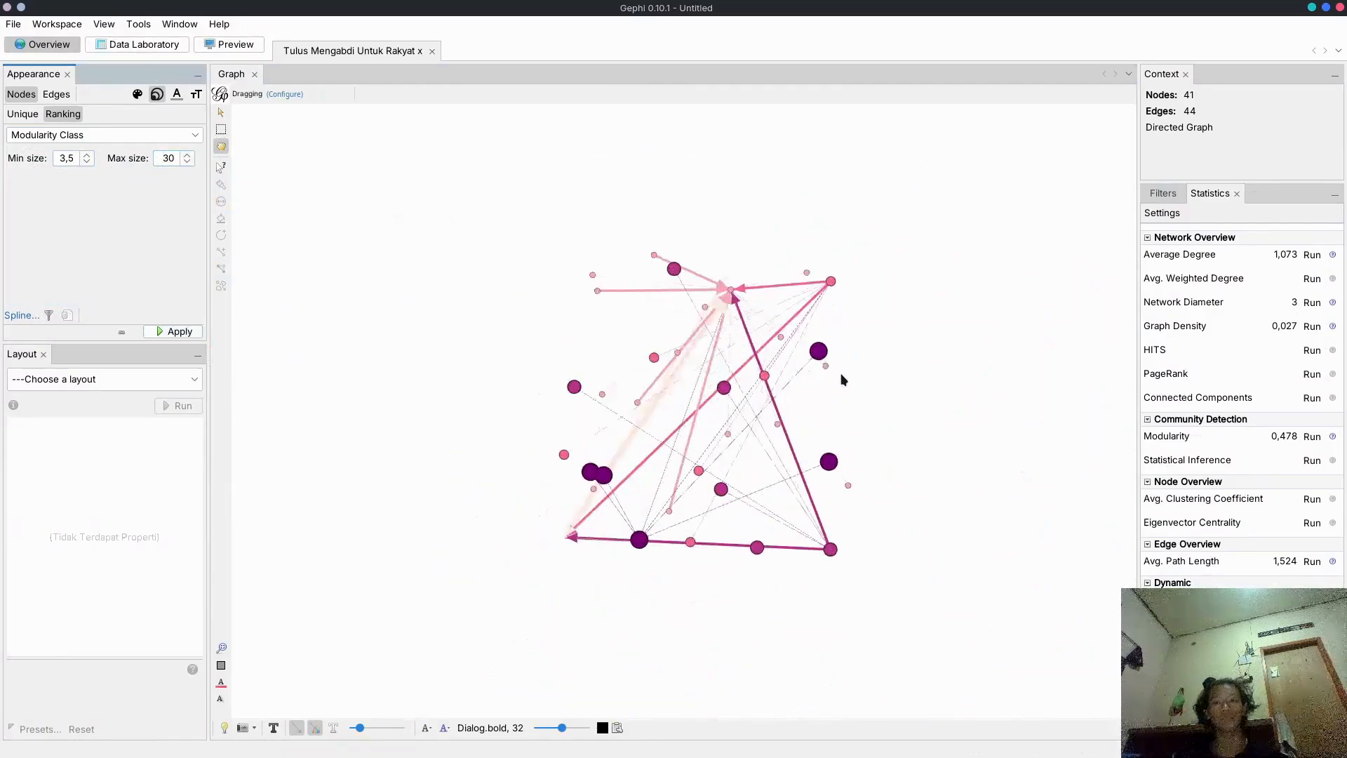
scroll(846, 376, up, 2)
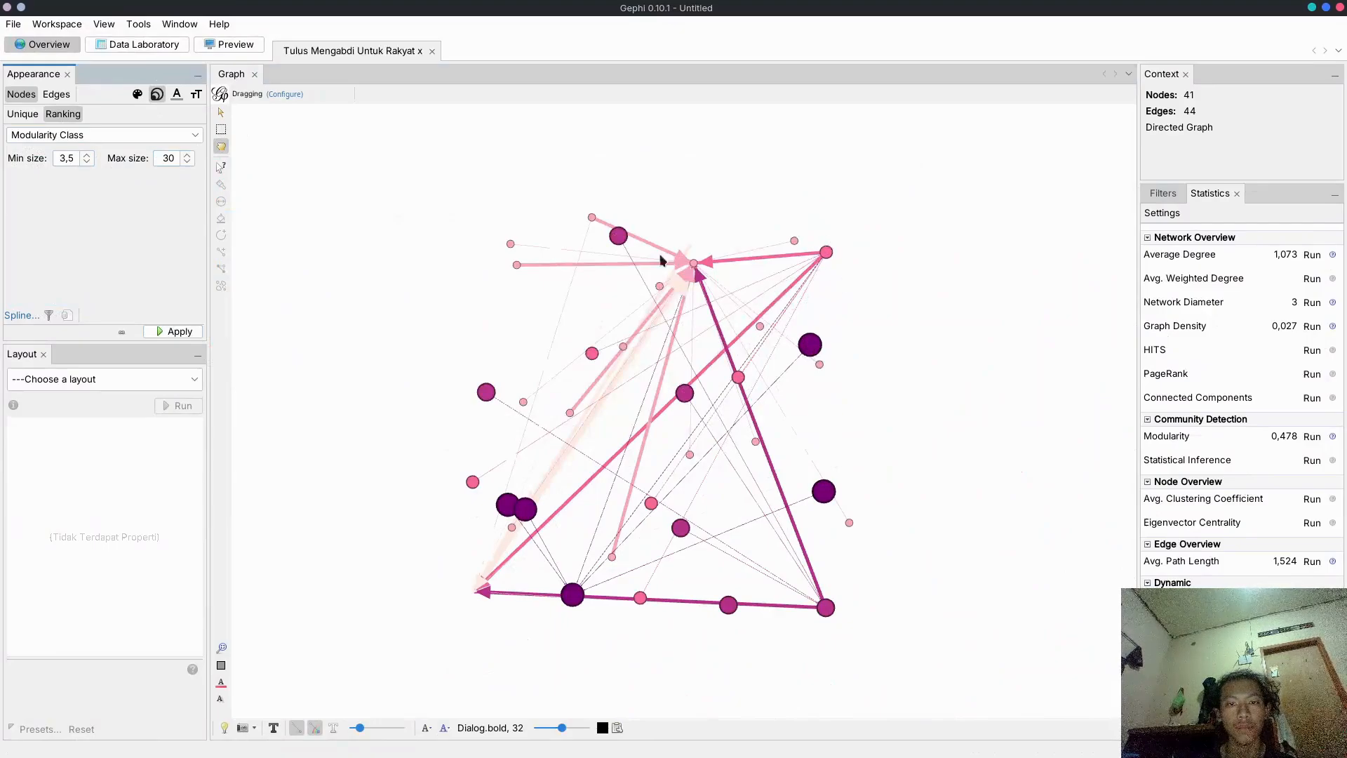
Partition the node label colors by Modularity Class
click(177, 94)
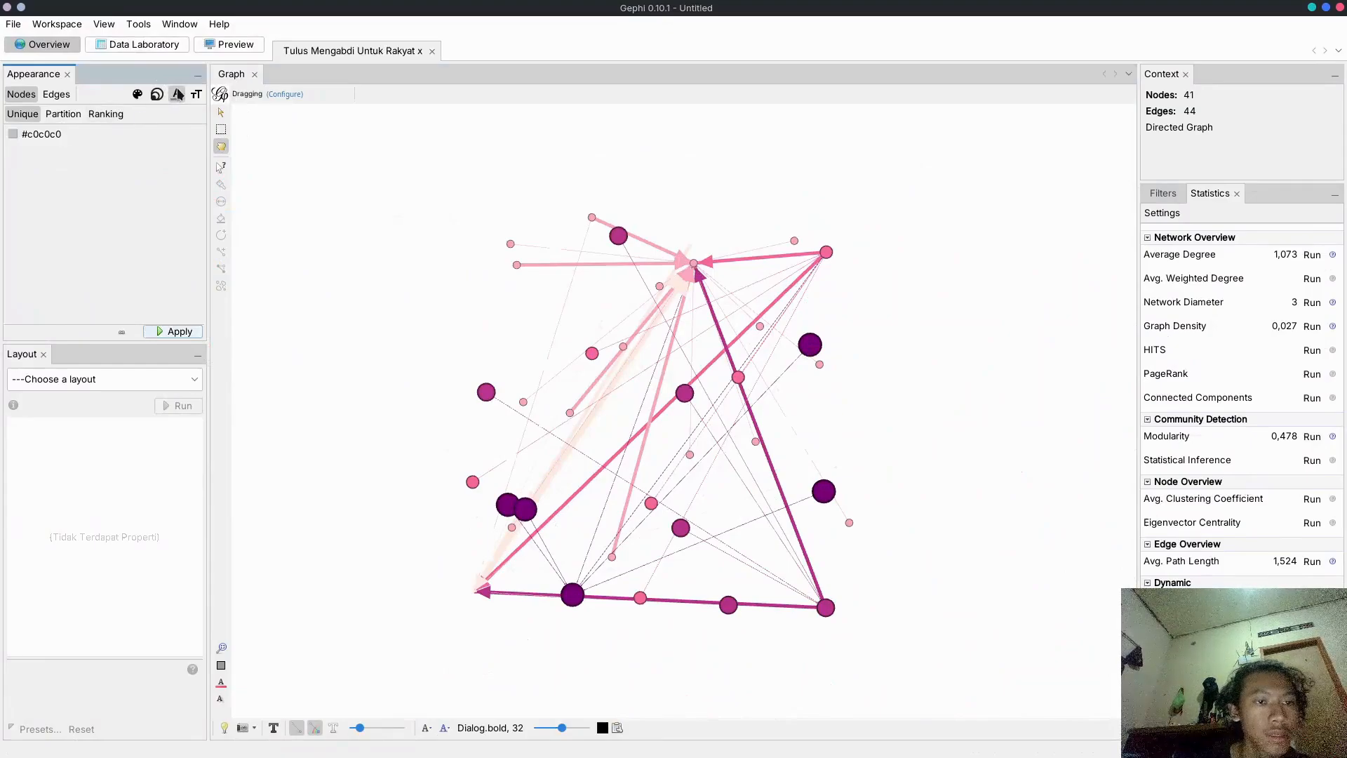
click(65, 113)
click(82, 135)
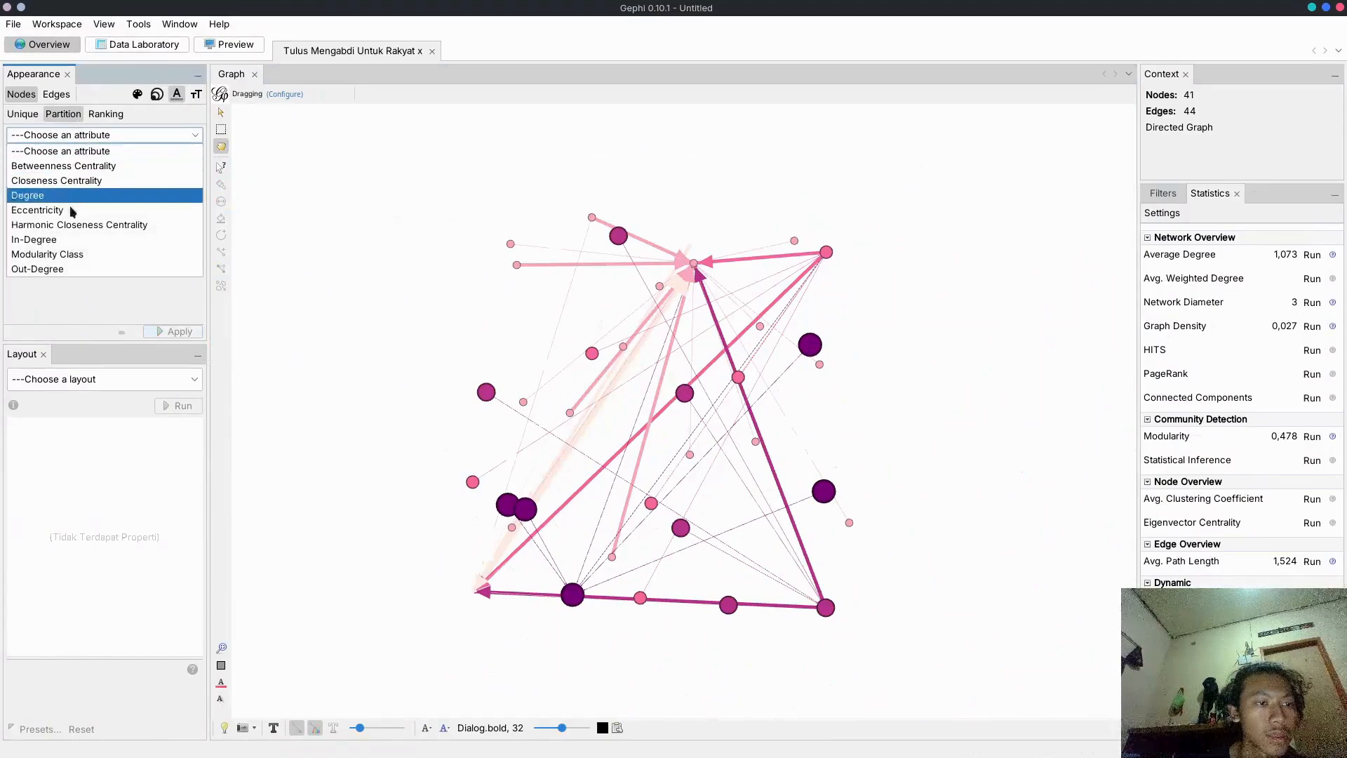
click(77, 255)
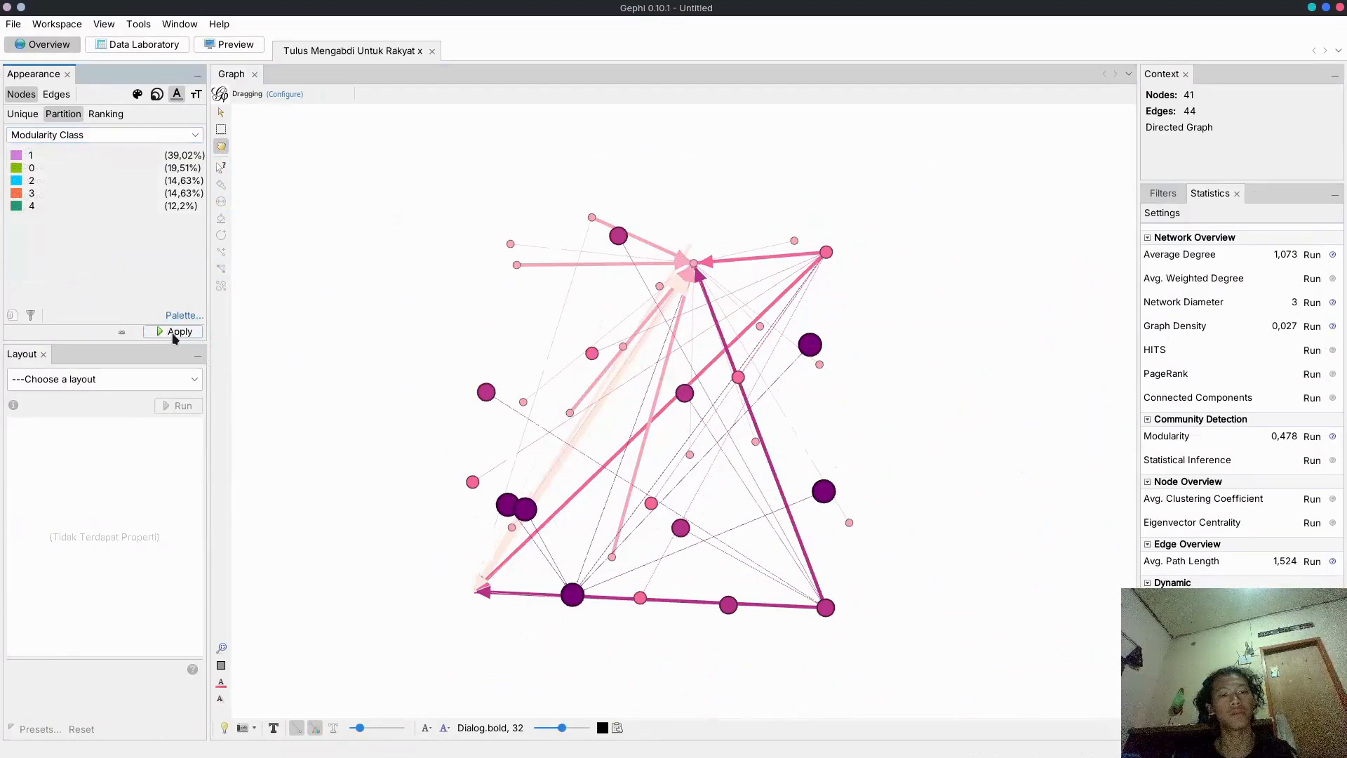
Color the node labels by ranking on Modularity Class with the green gradient
click(106, 114)
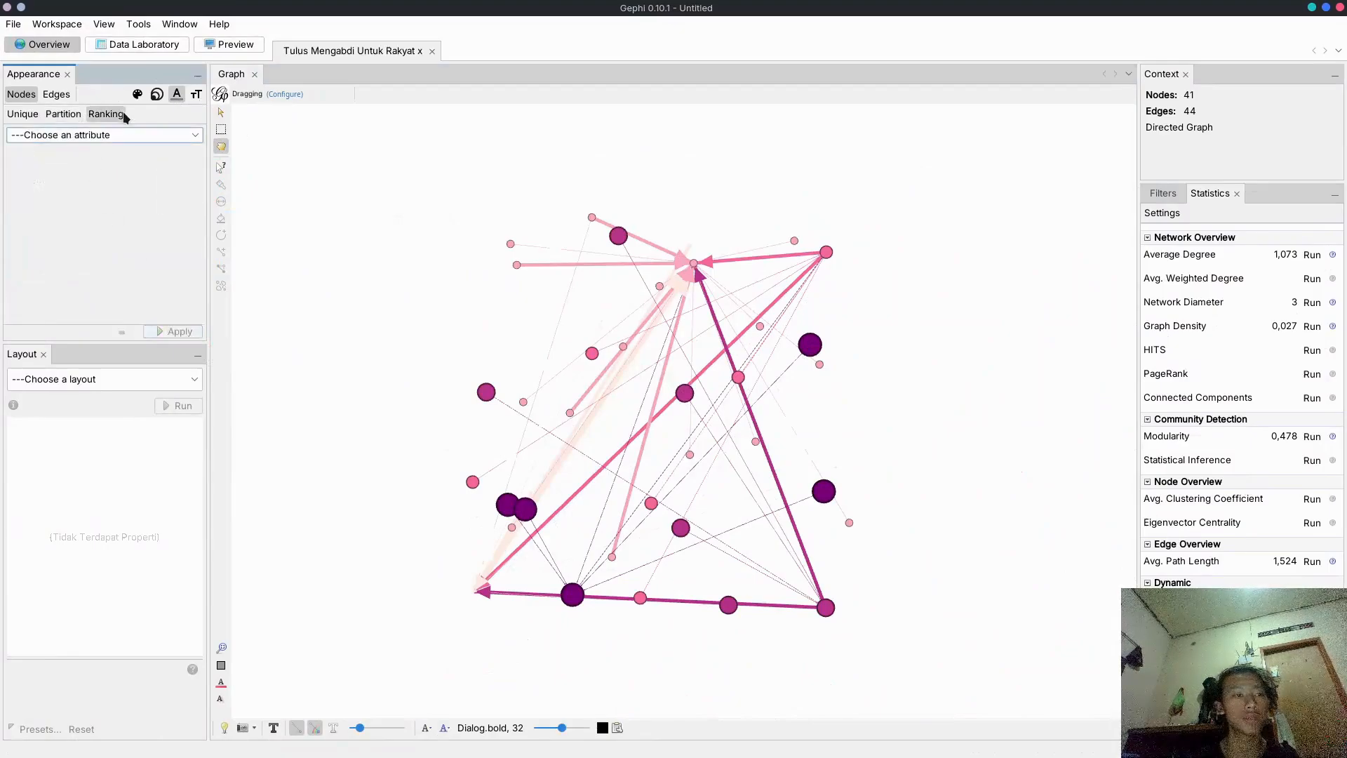
click(128, 137)
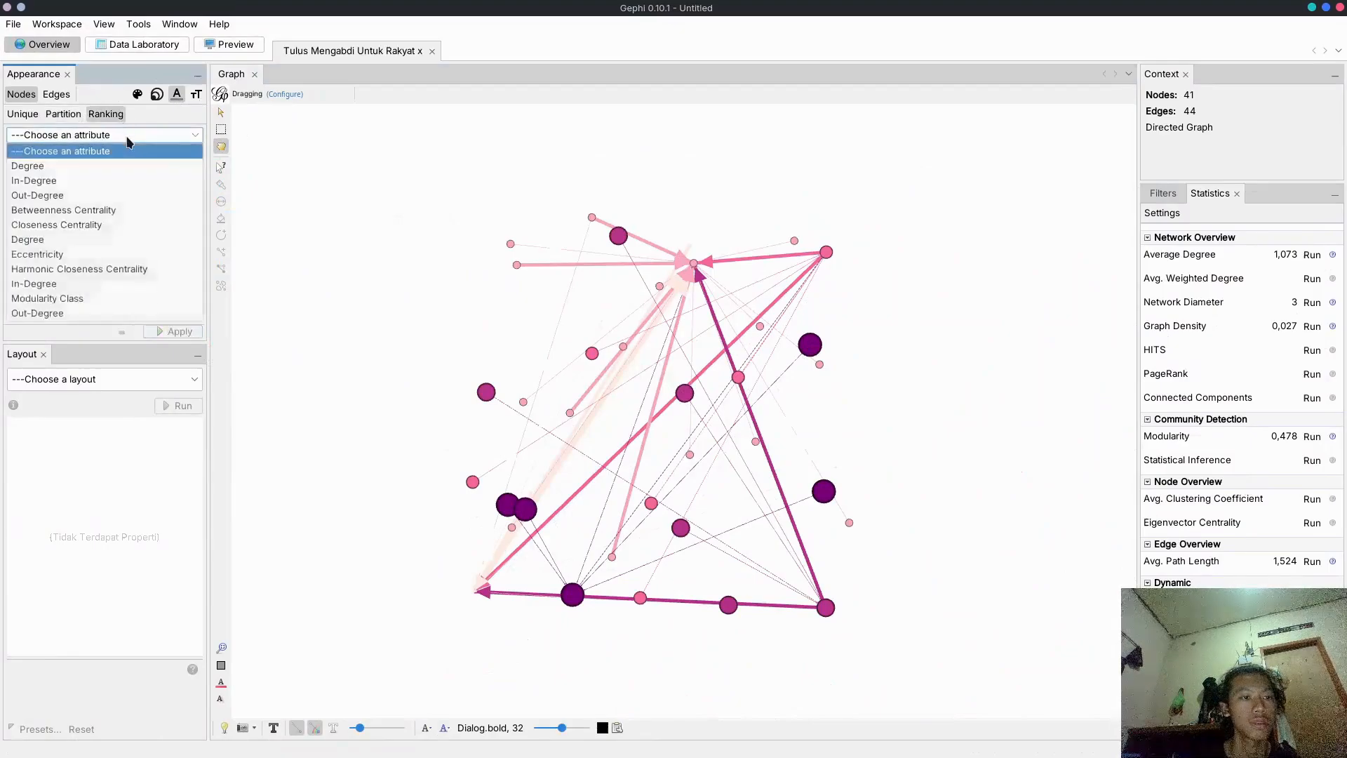
click(123, 299)
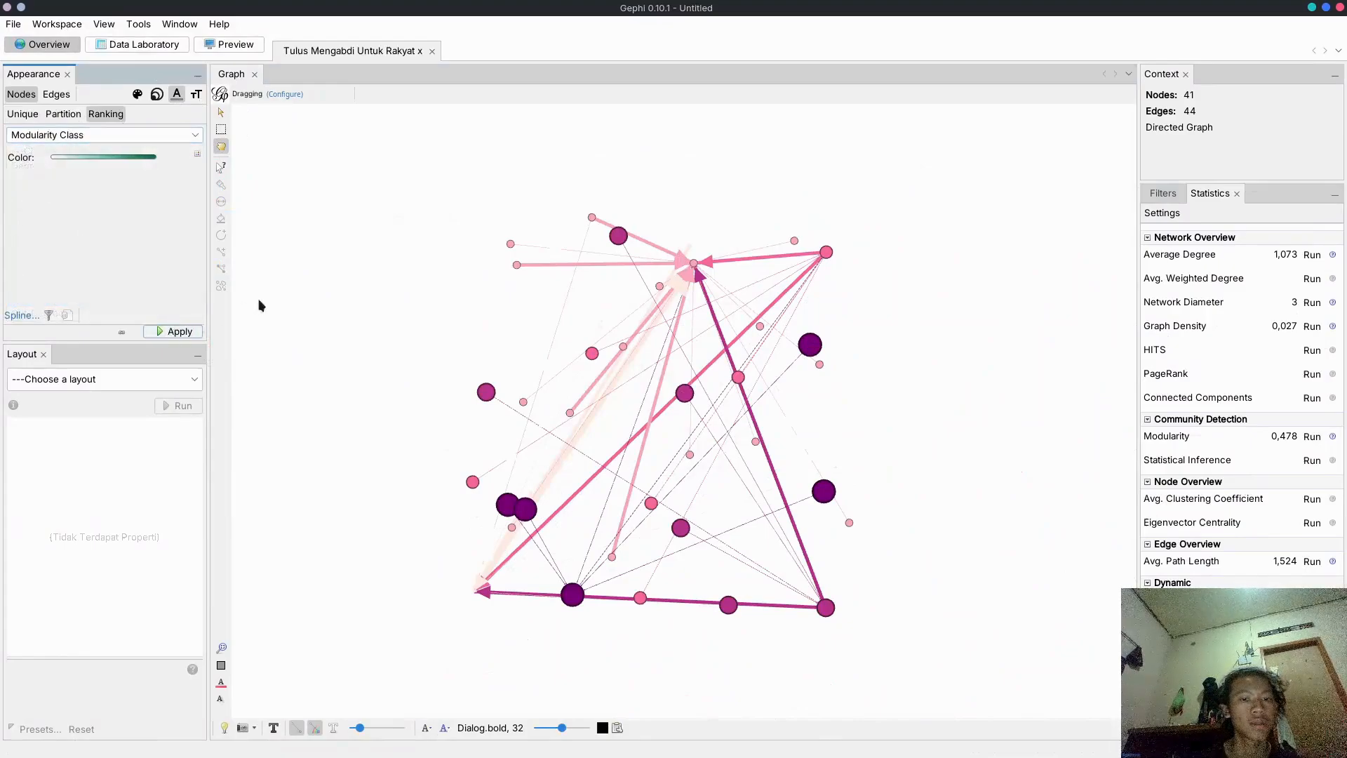
Size the node labels by ranking on Modularity Class, with minimum size 1 and maximum size 3, and check the graph
click(196, 94)
click(63, 118)
click(93, 137)
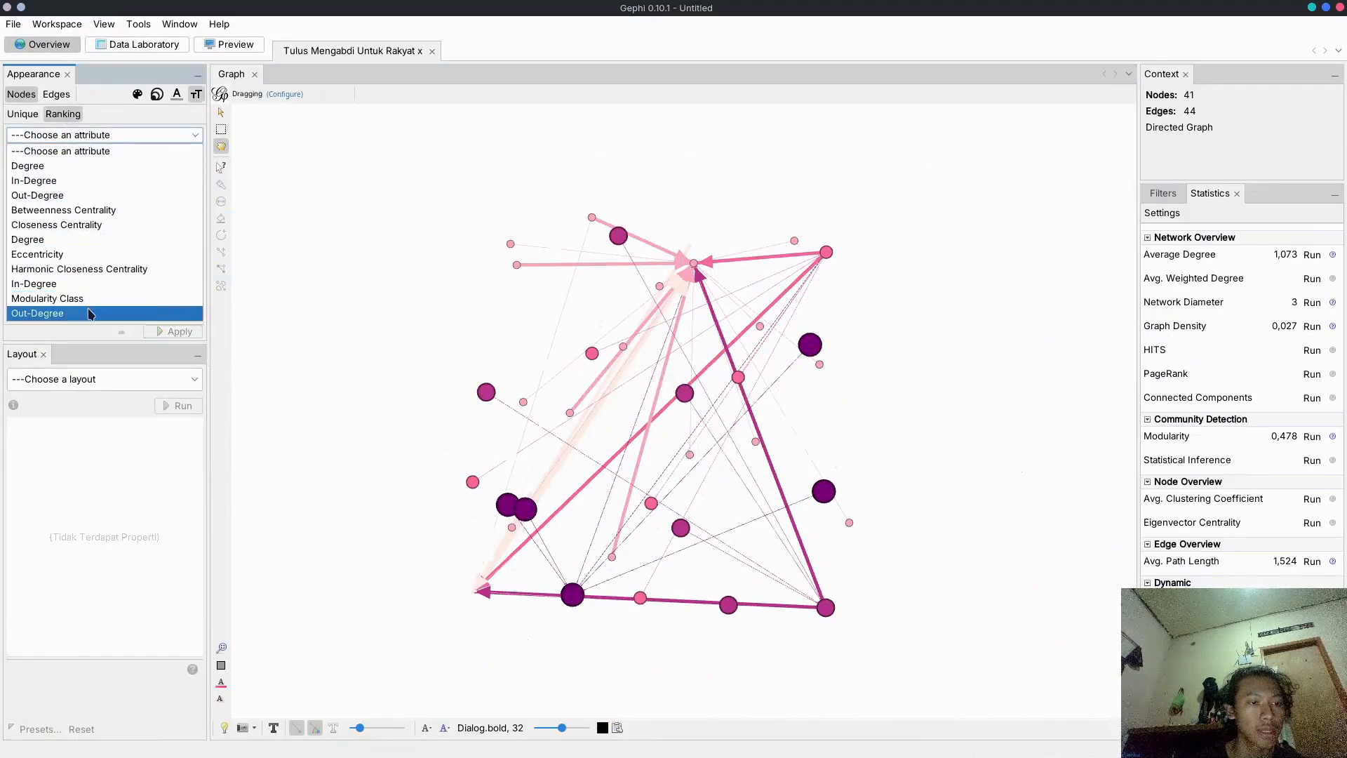
click(98, 299)
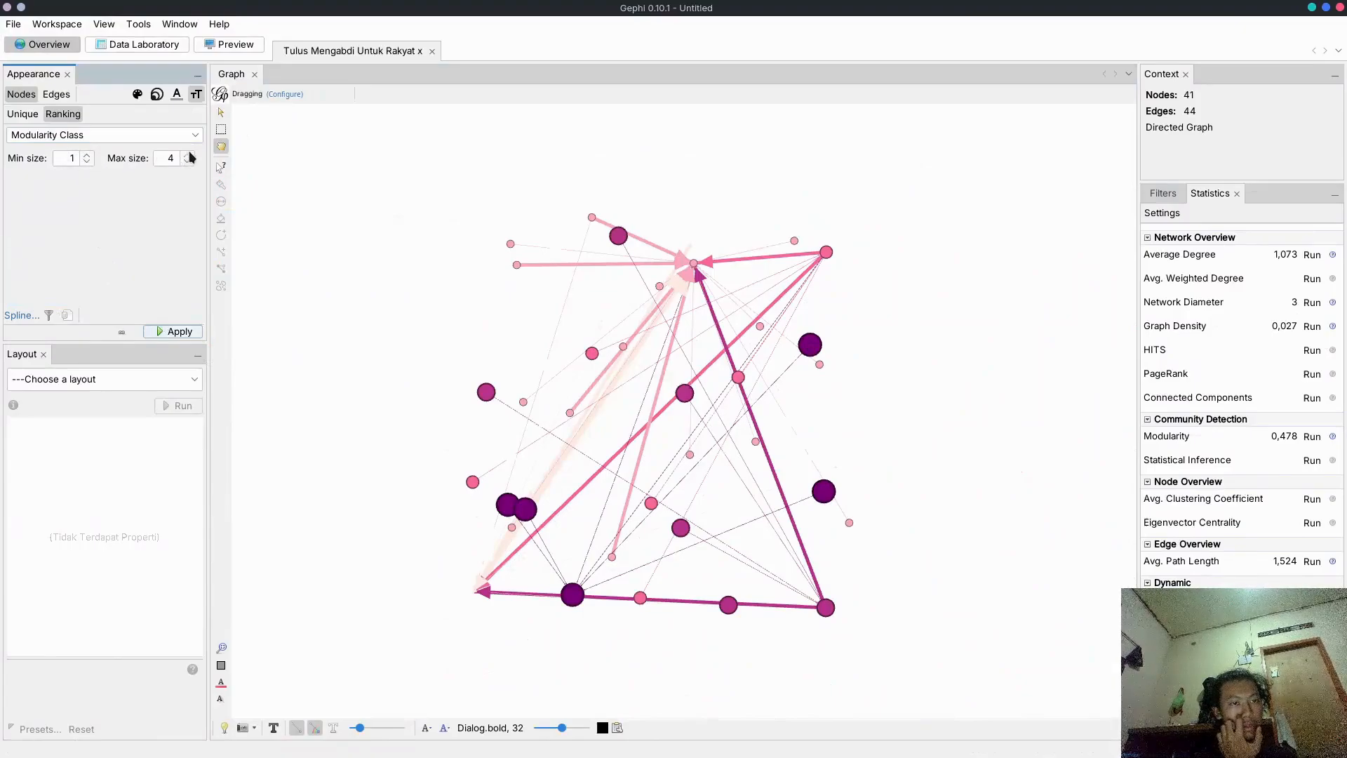
click(187, 161)
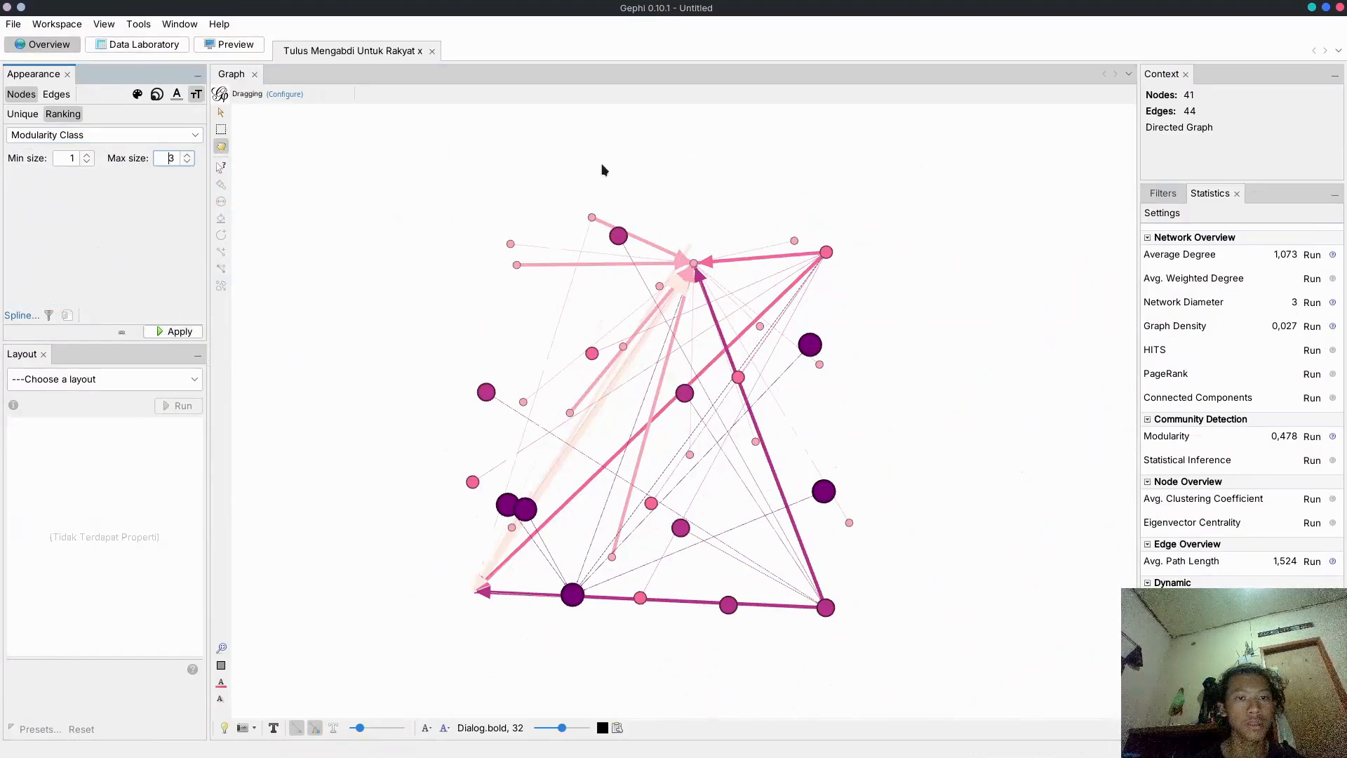
scroll(823, 447, down, 1)
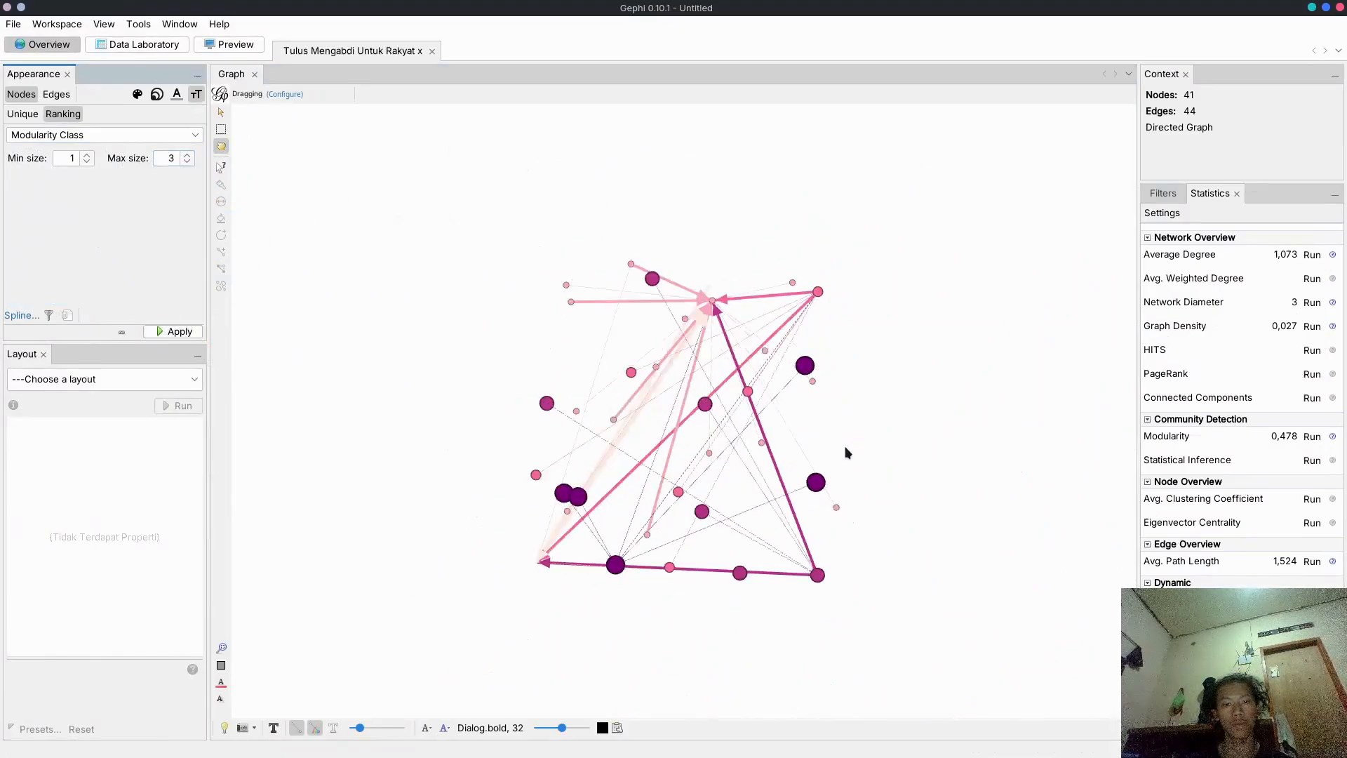
scroll(846, 453, down, 1)
scroll(800, 561, up, 1)
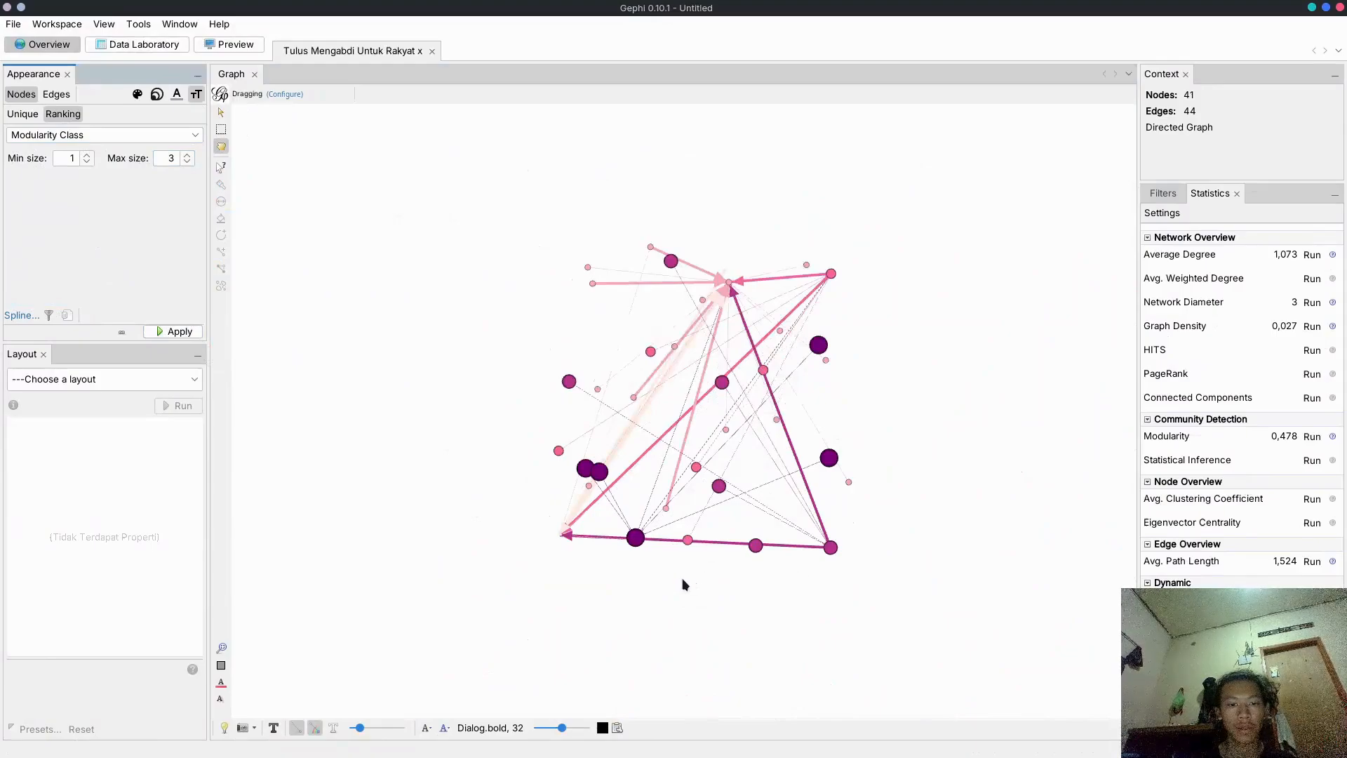
Confirm Id and Label as the node label attributes and show the node labels in the graph
click(335, 729)
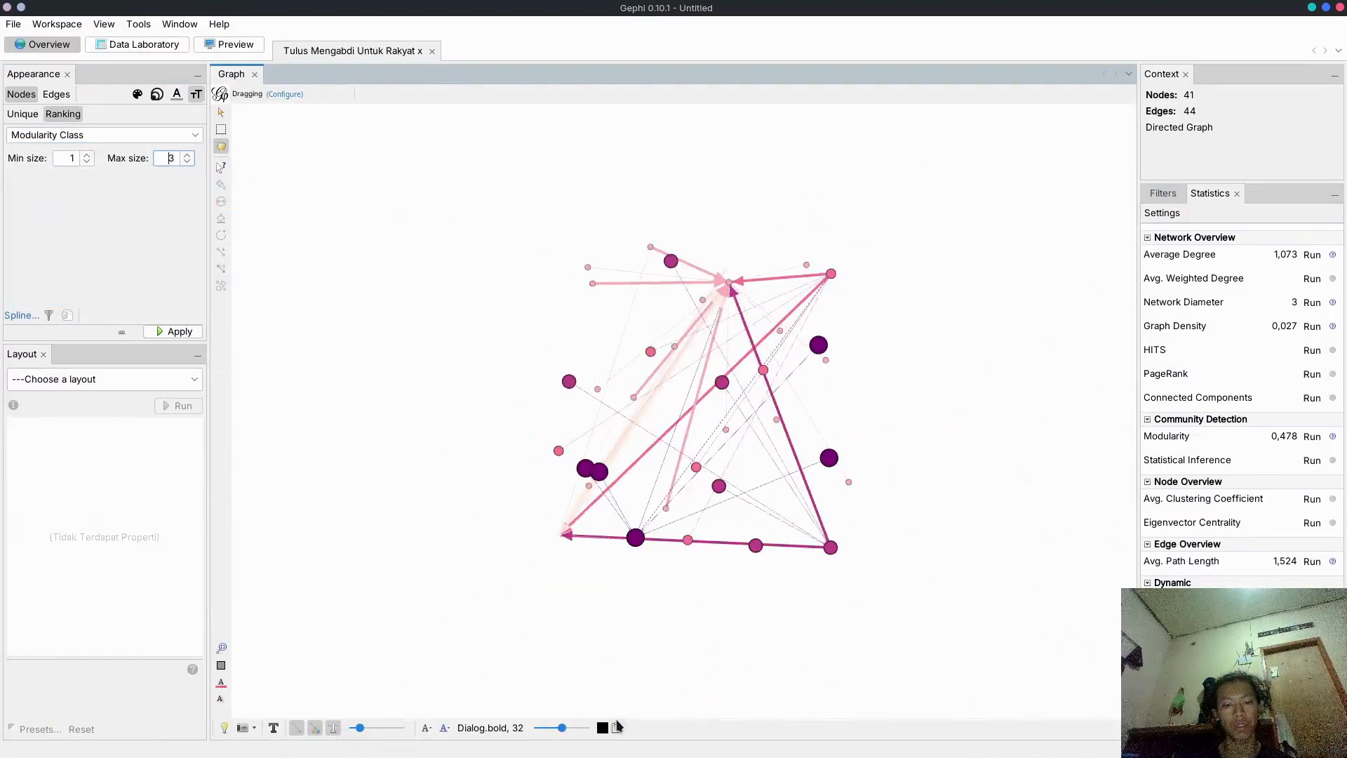
click(618, 729)
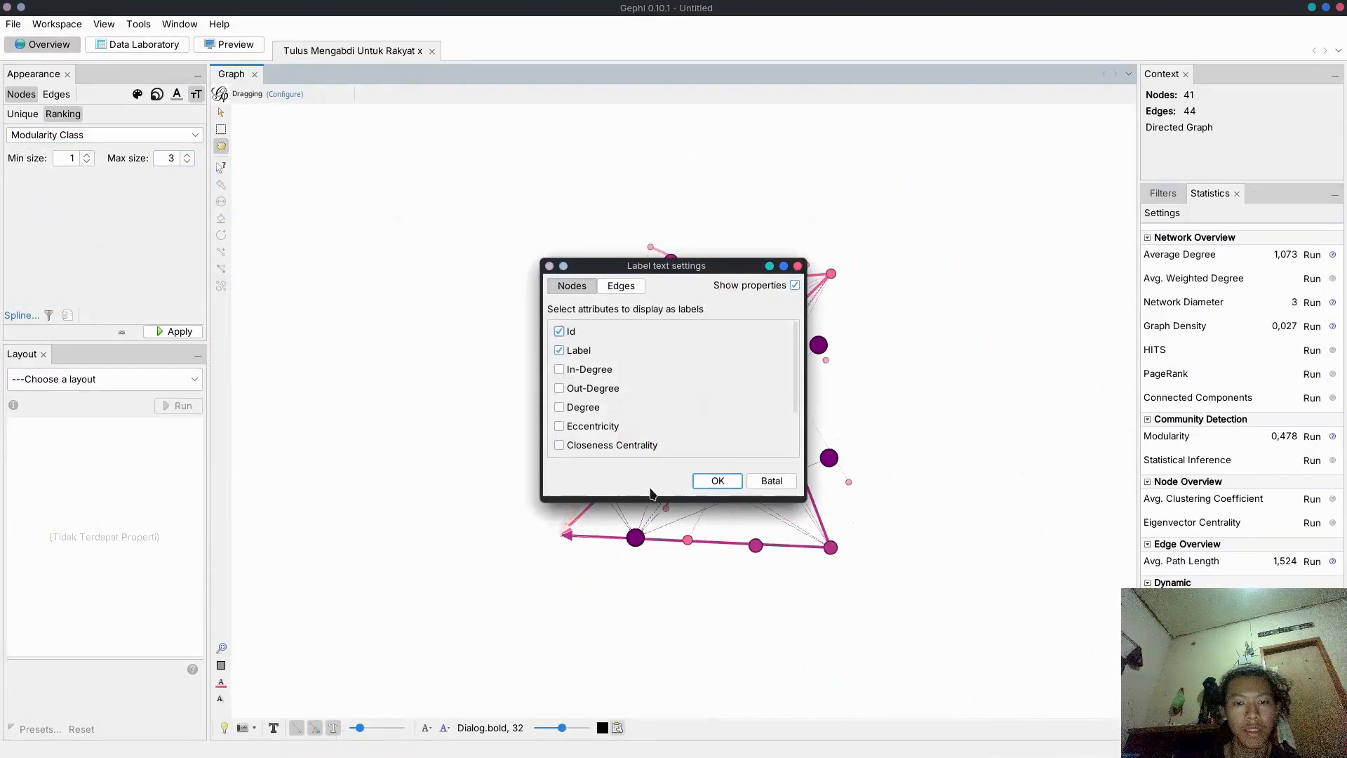
click(728, 482)
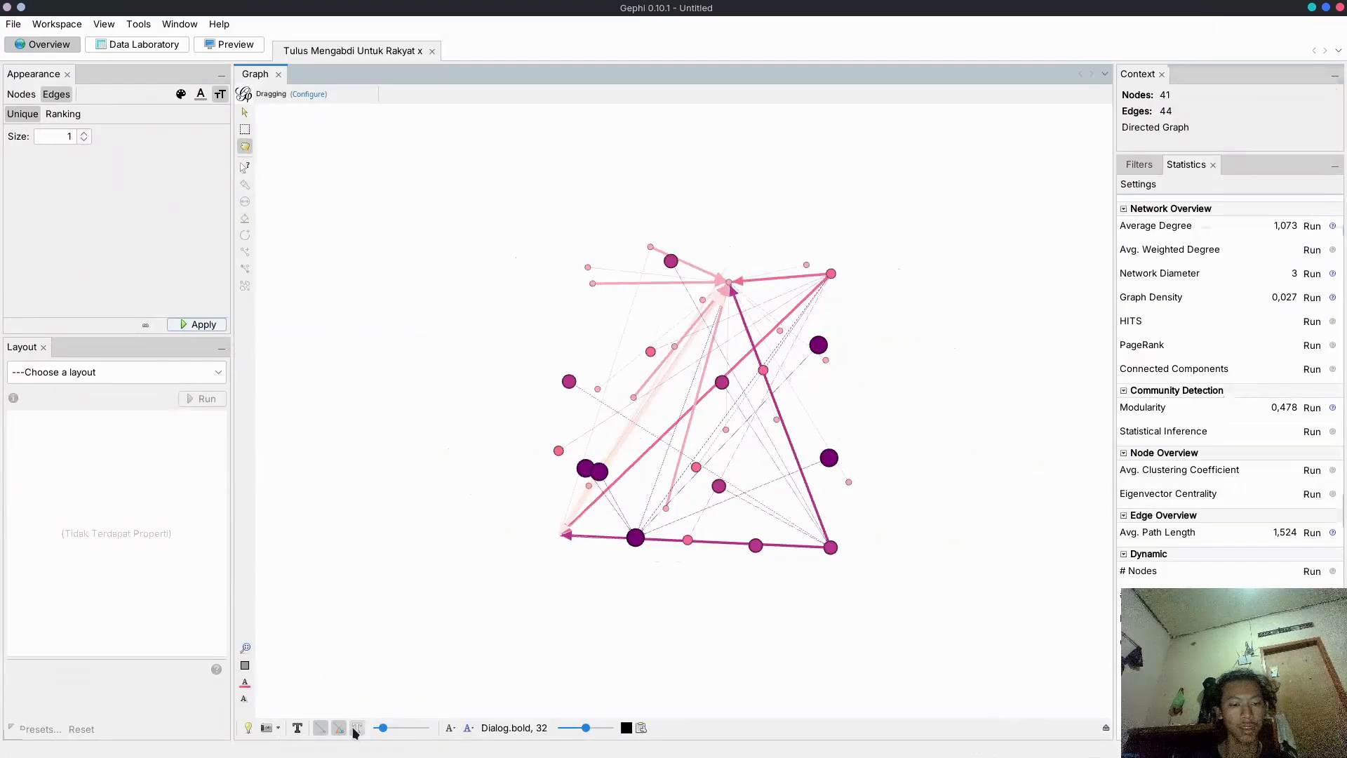
click(298, 727)
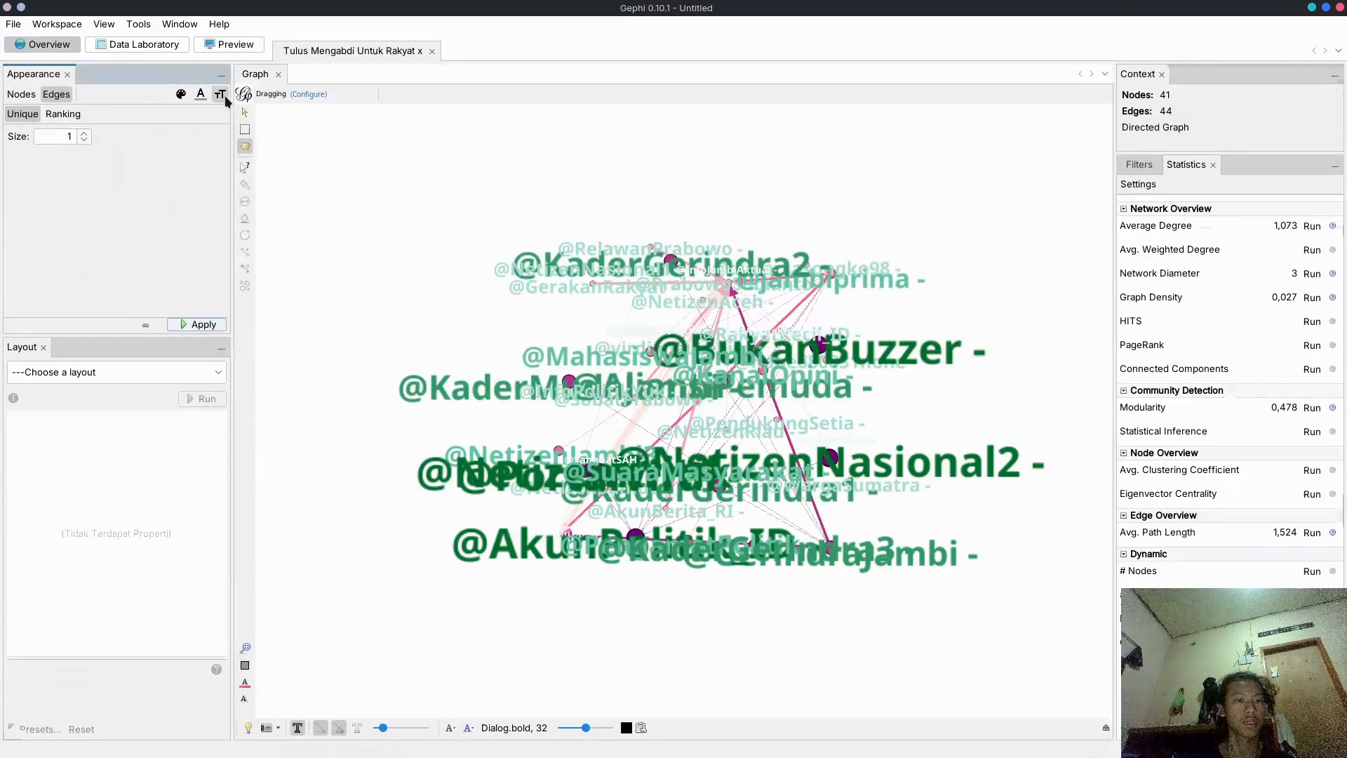
Try a maximum of 0,5 in the node label size ranking, and set it to 1 instead and apply it
click(21, 94)
click(63, 113)
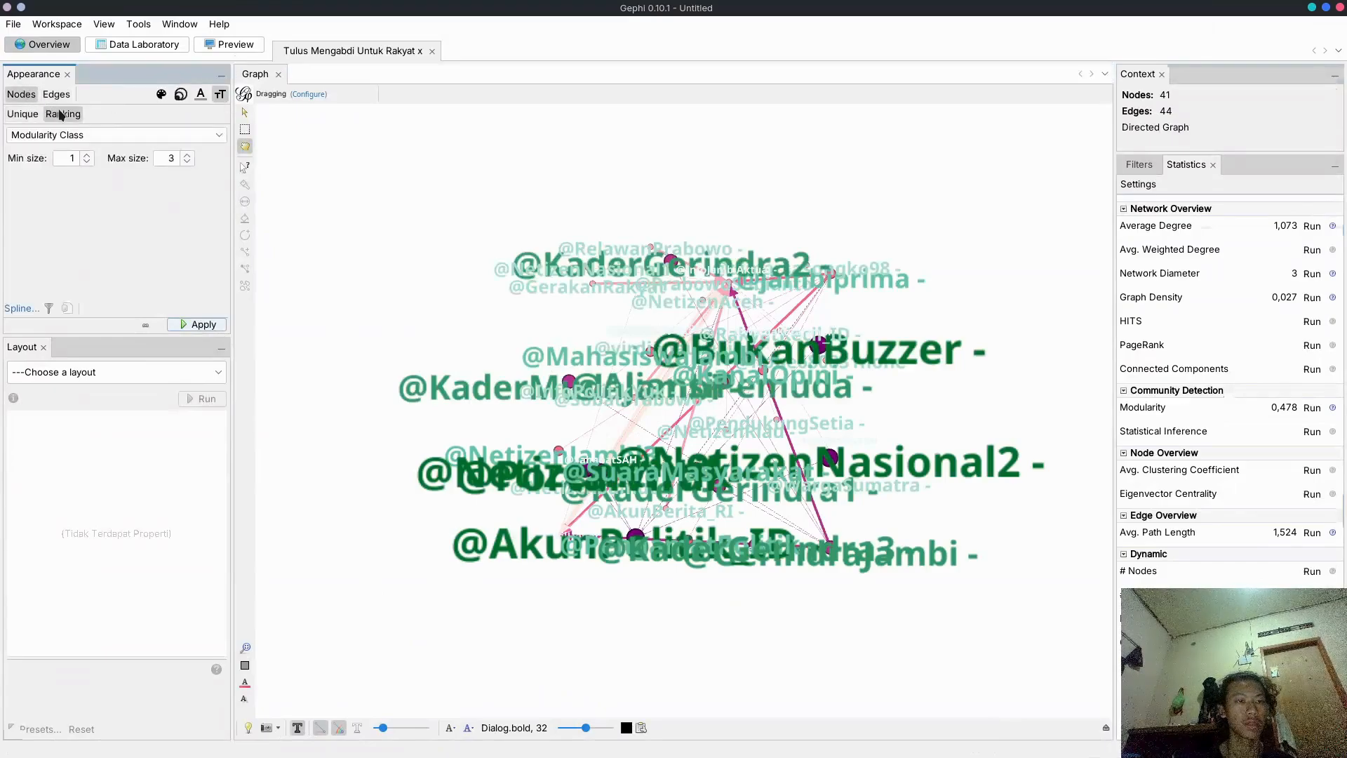
click(188, 161)
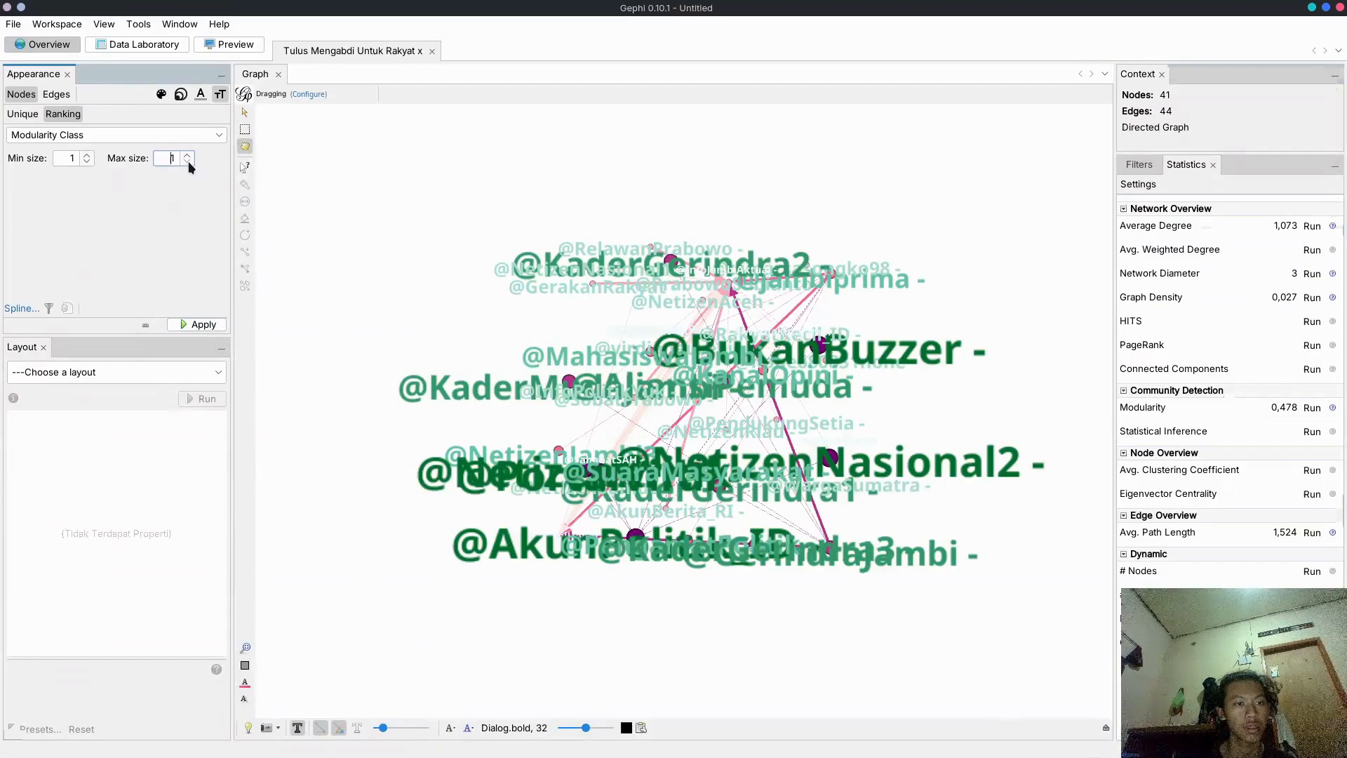
click(201, 326)
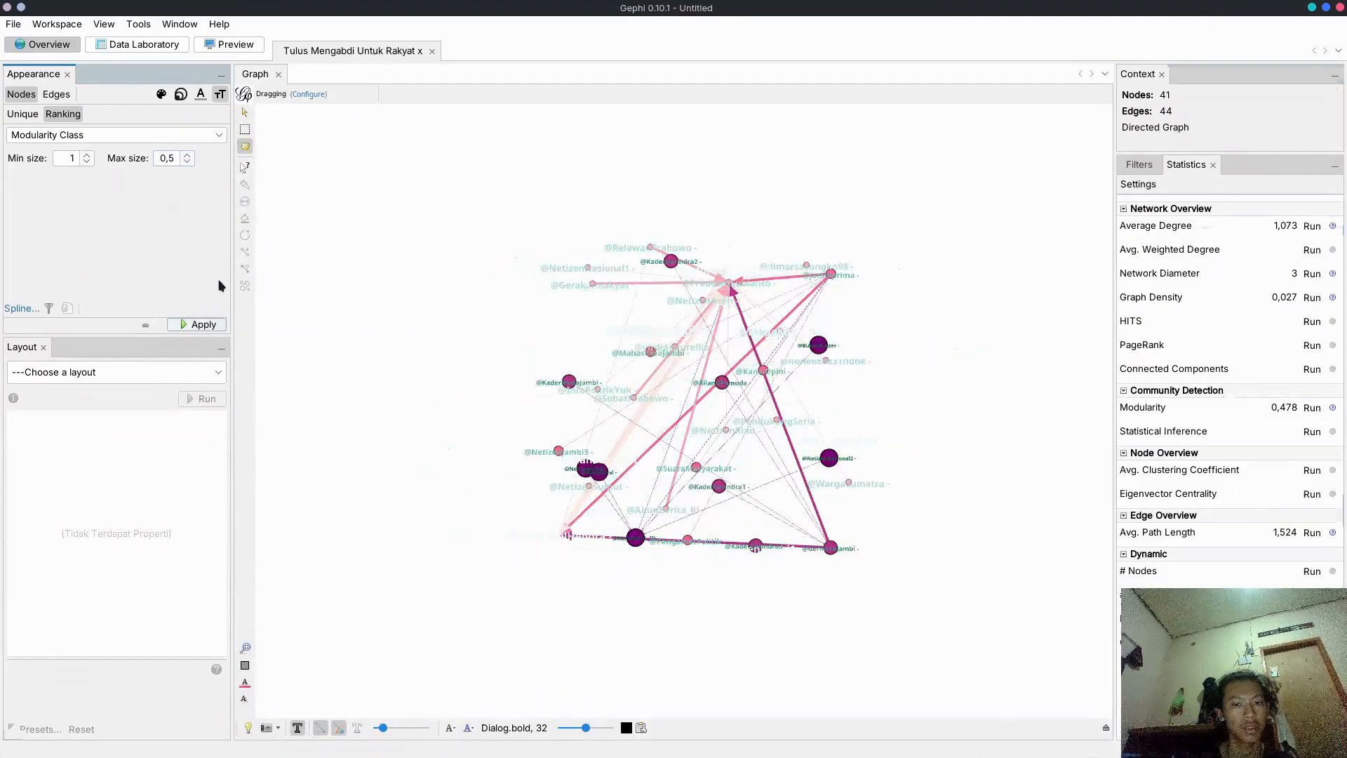
click(186, 155)
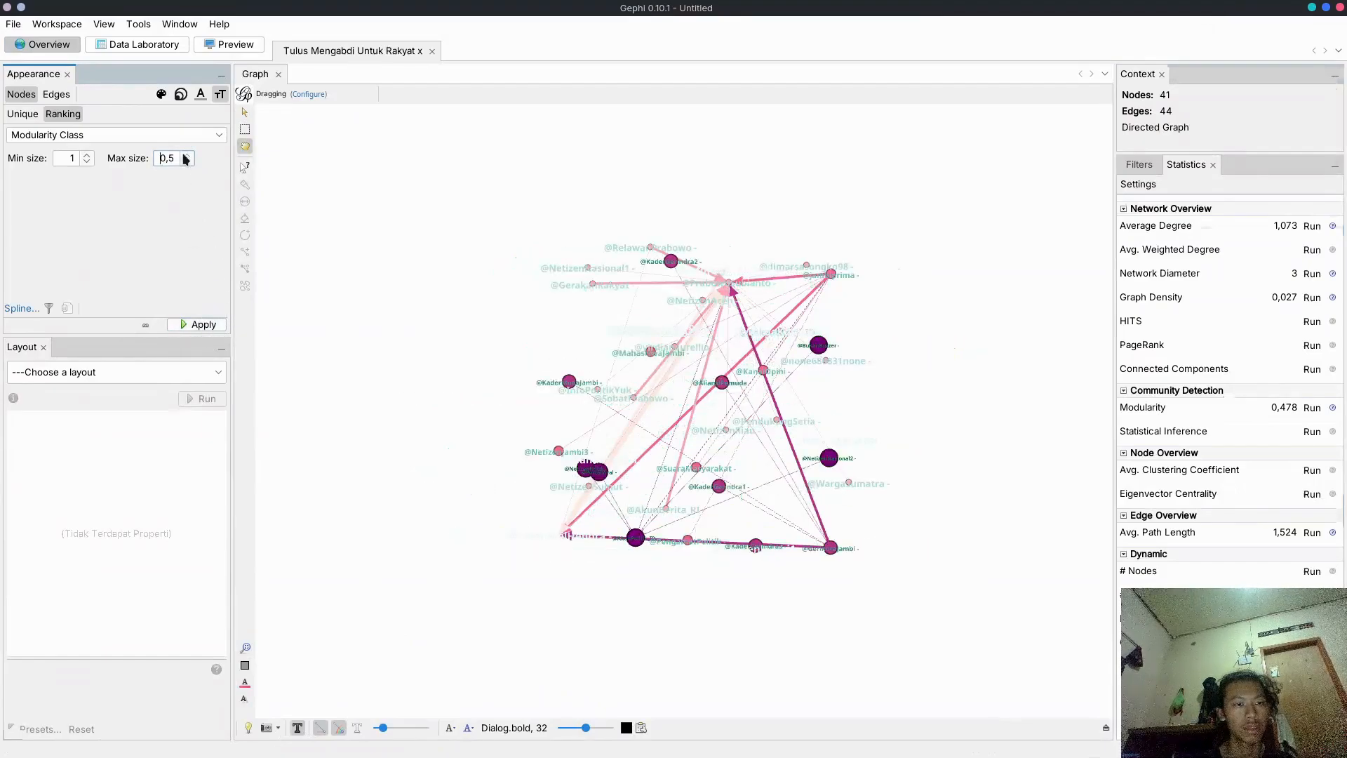
click(189, 326)
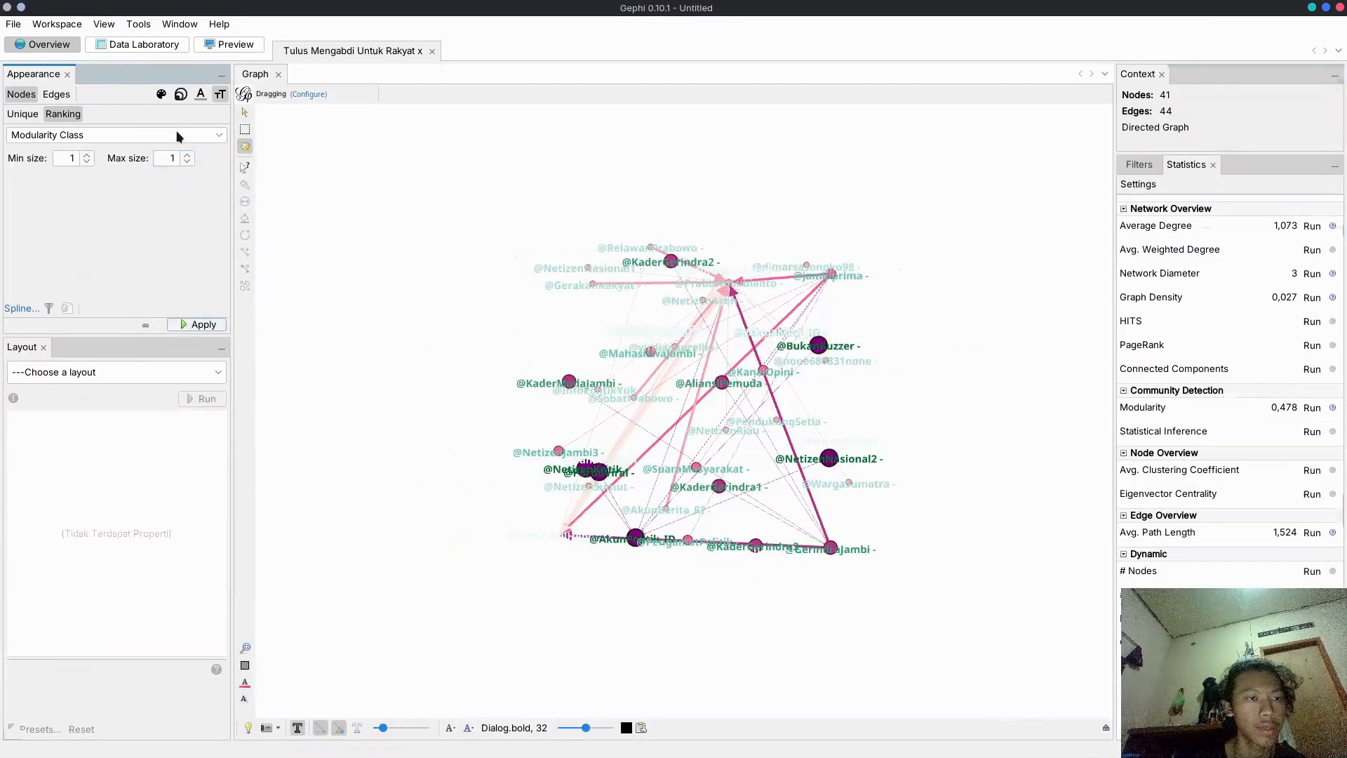
Recolor the node labels by their Modularity Class ranking, applying the recently used white-pink-purple gradient
click(162, 95)
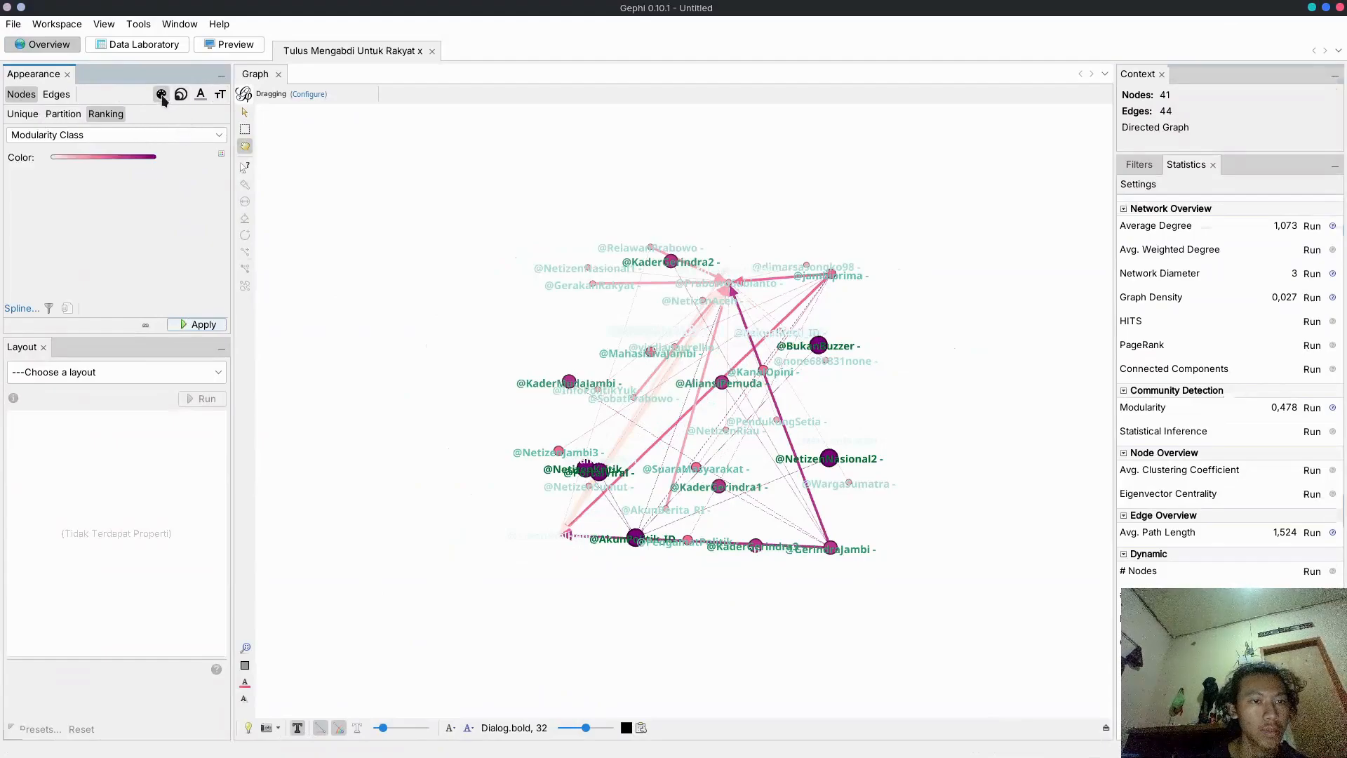
click(219, 96)
click(198, 95)
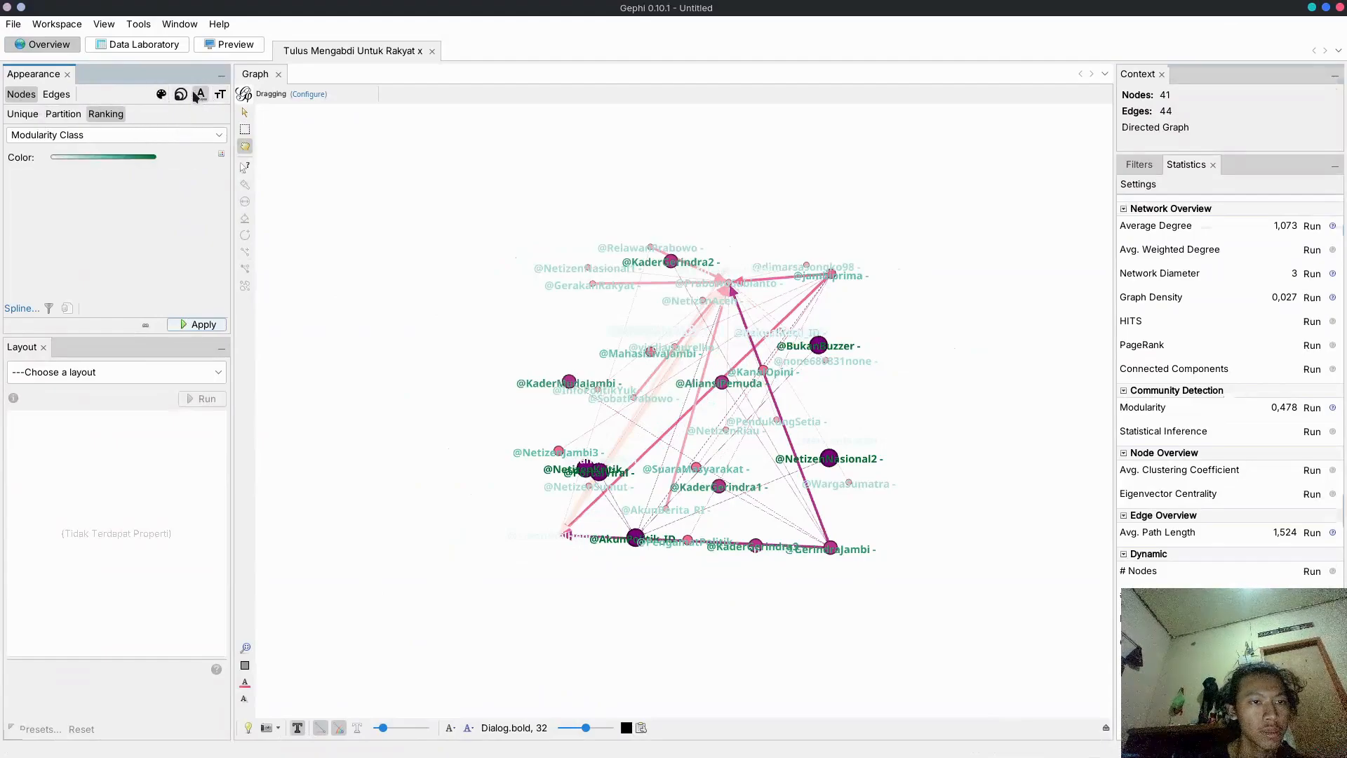
click(221, 154)
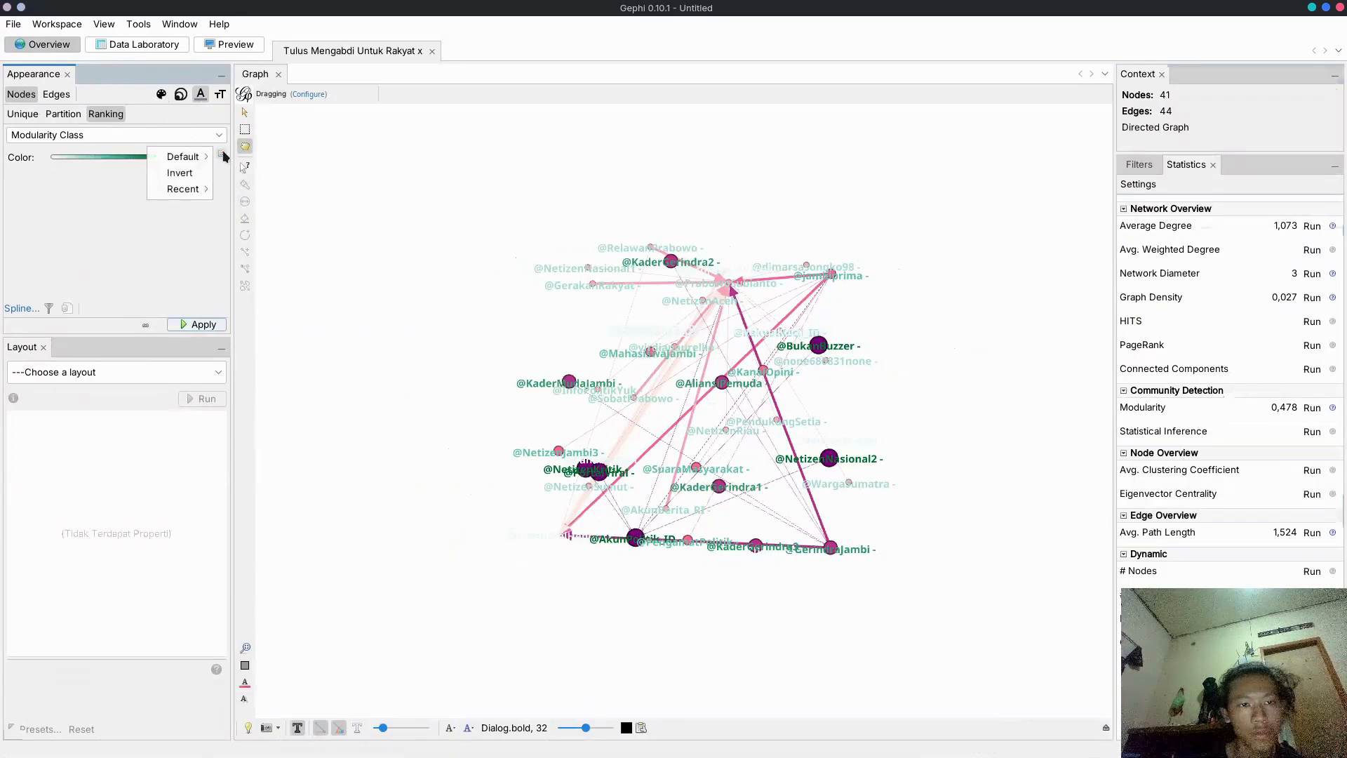
mouse_move(186, 188)
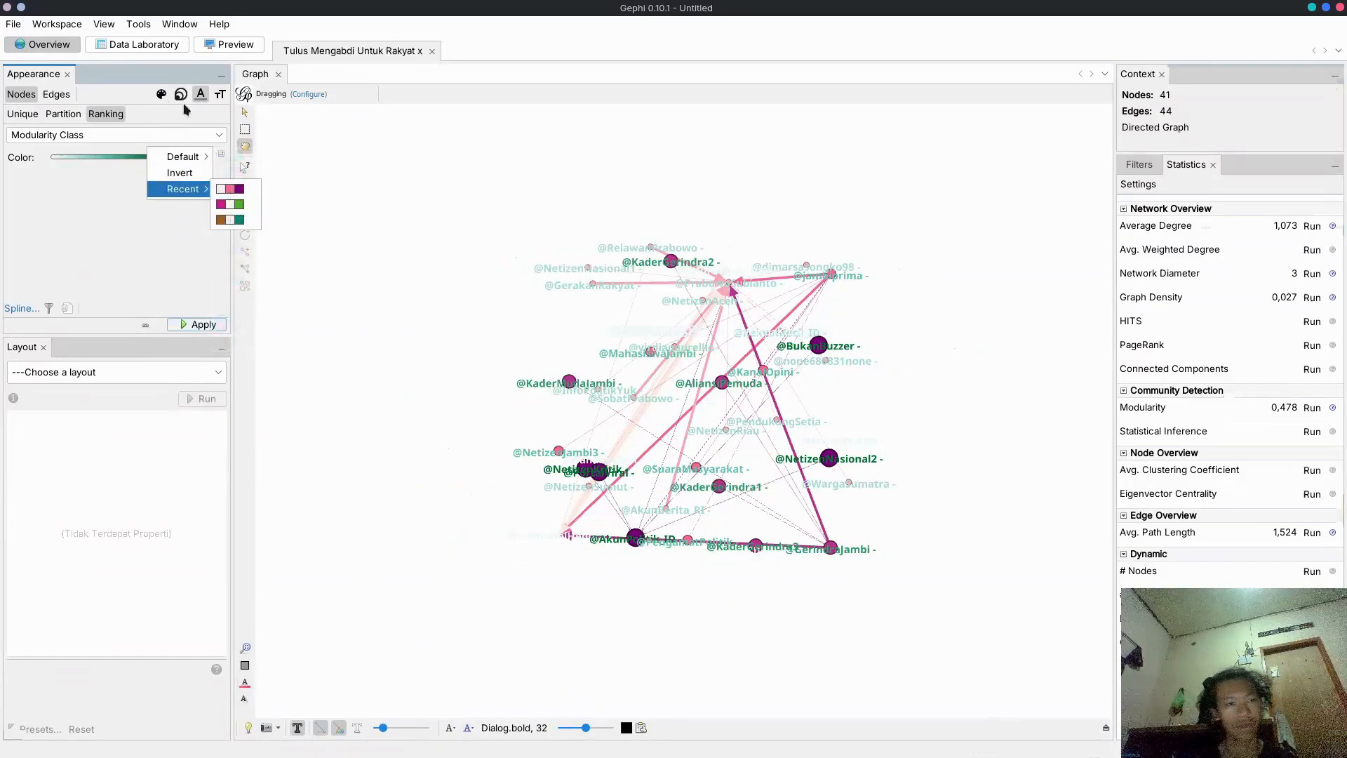
click(234, 191)
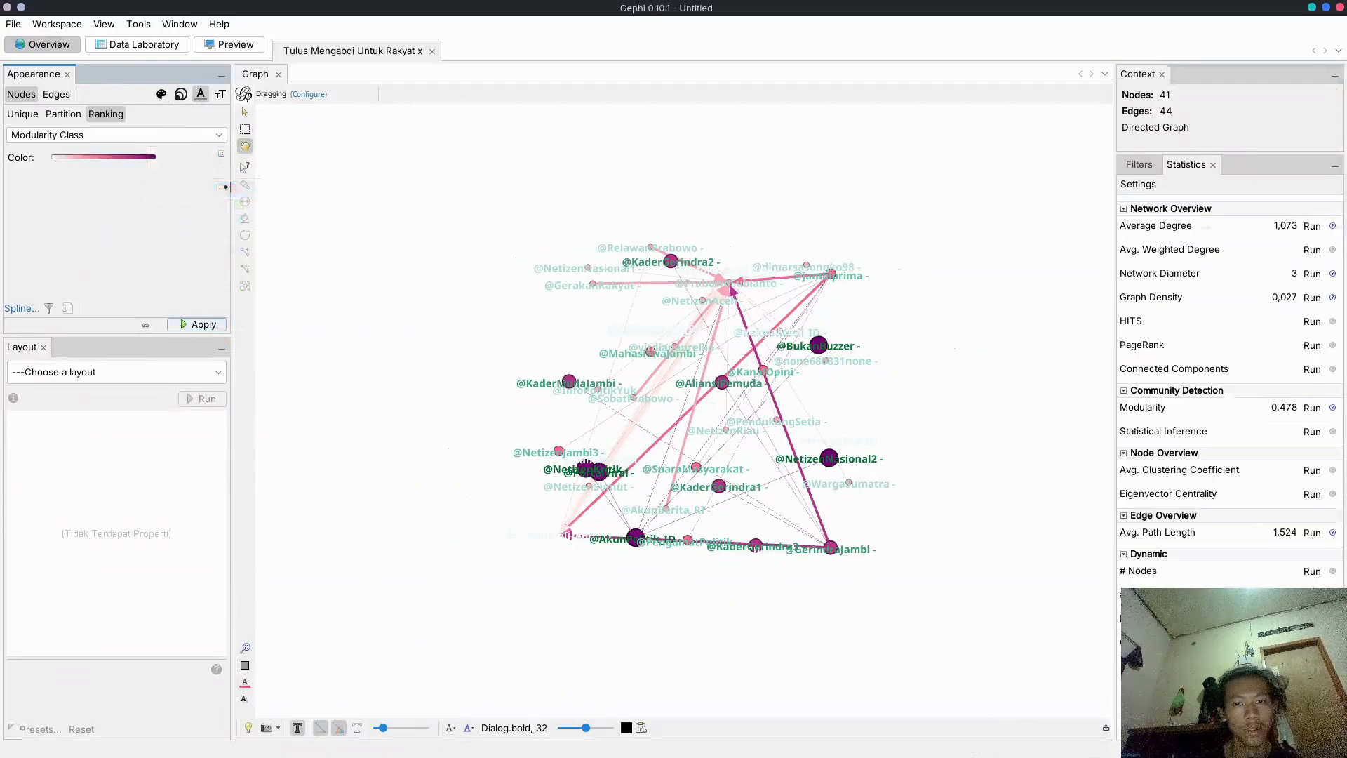
click(205, 323)
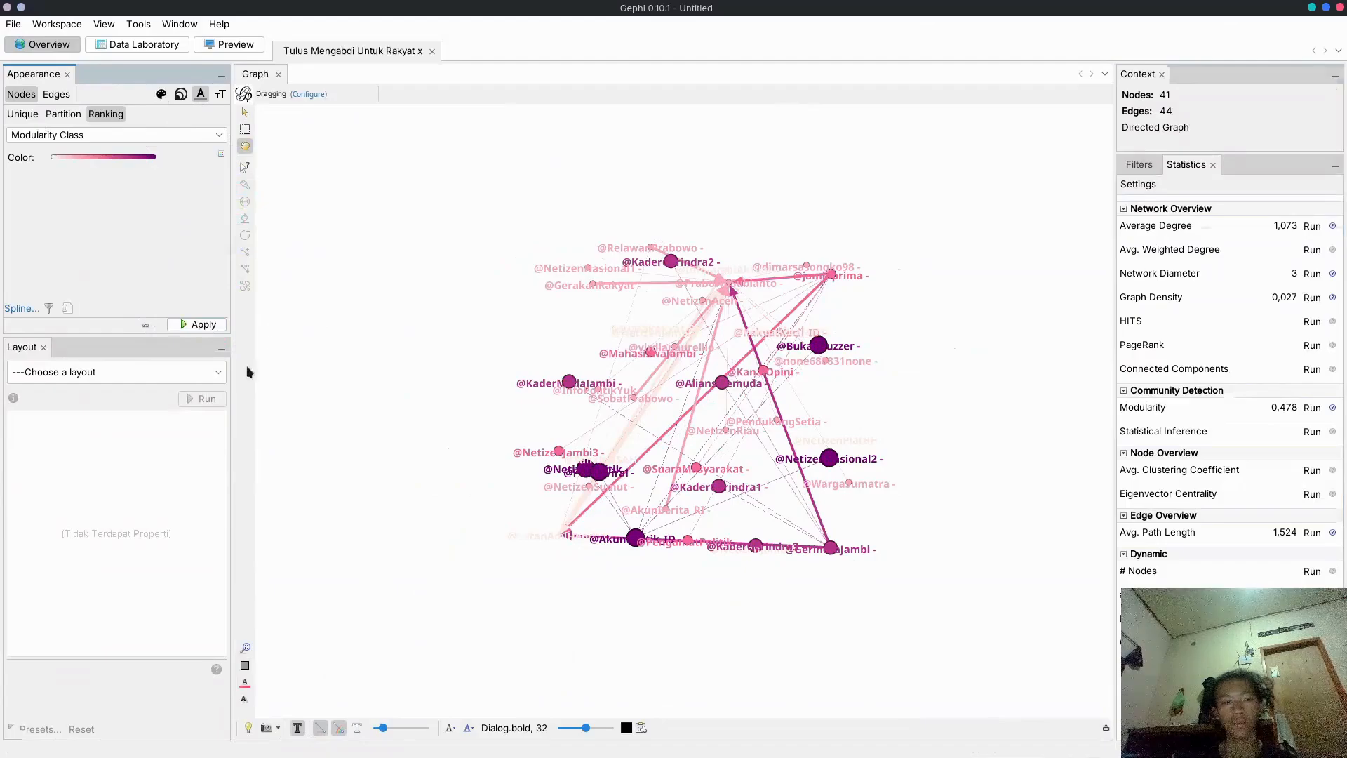
Choose the Fruchterman Reingold layout and run it on the network graph
click(187, 374)
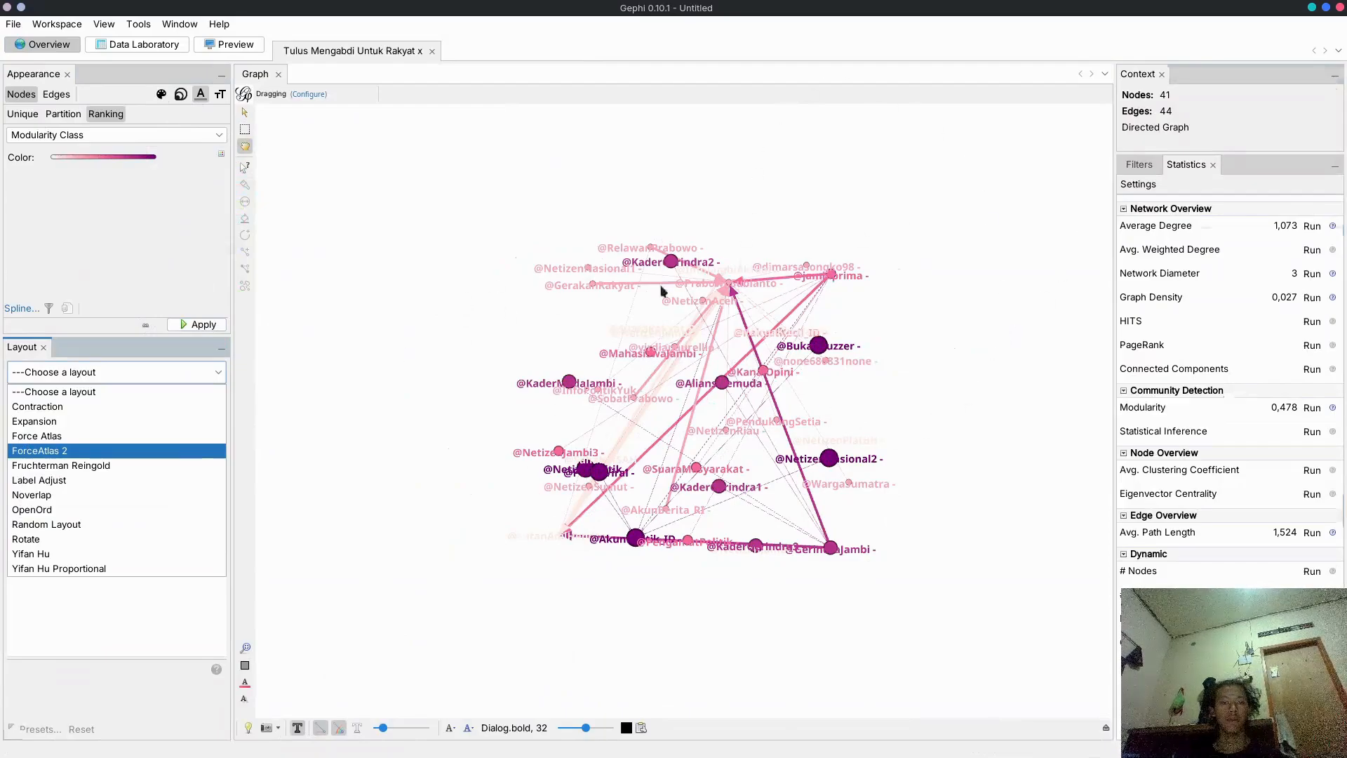
scroll(660, 259, up, 1)
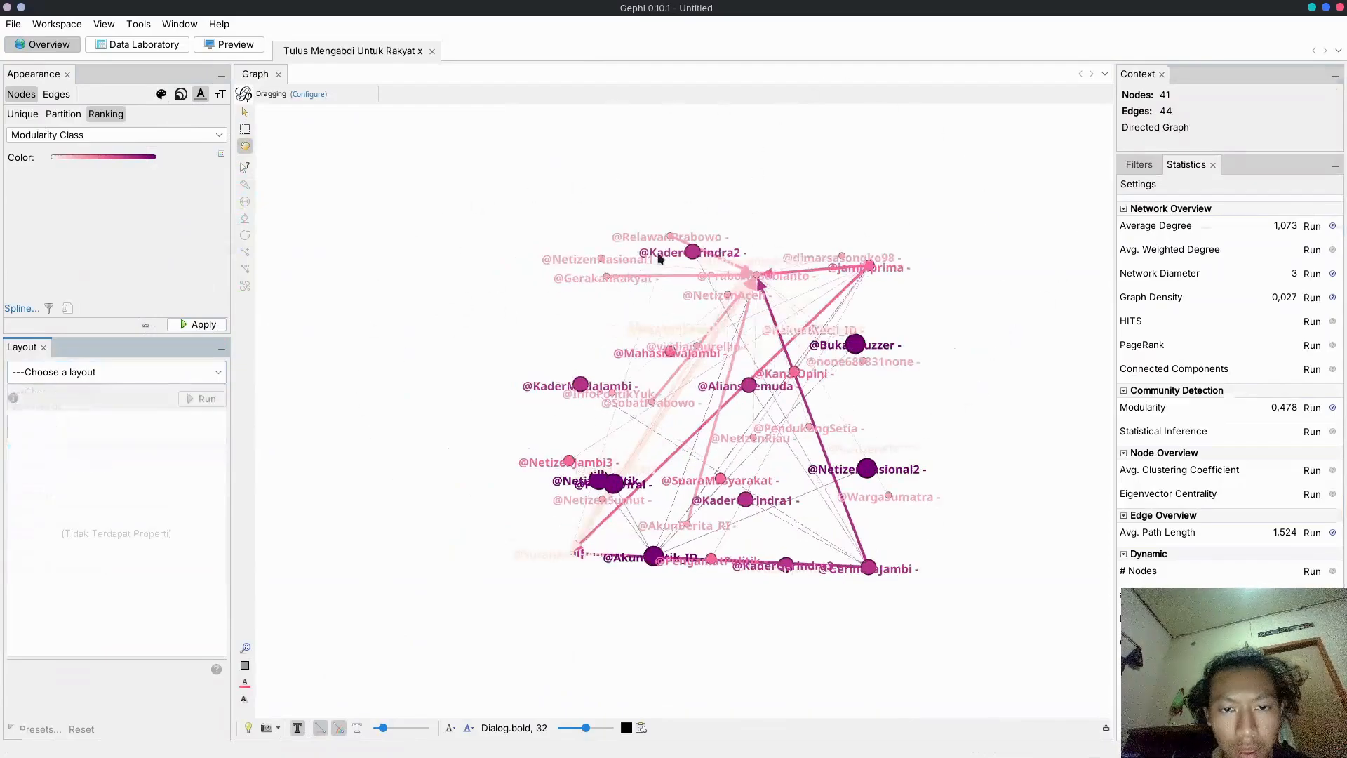
scroll(660, 259, up, 3)
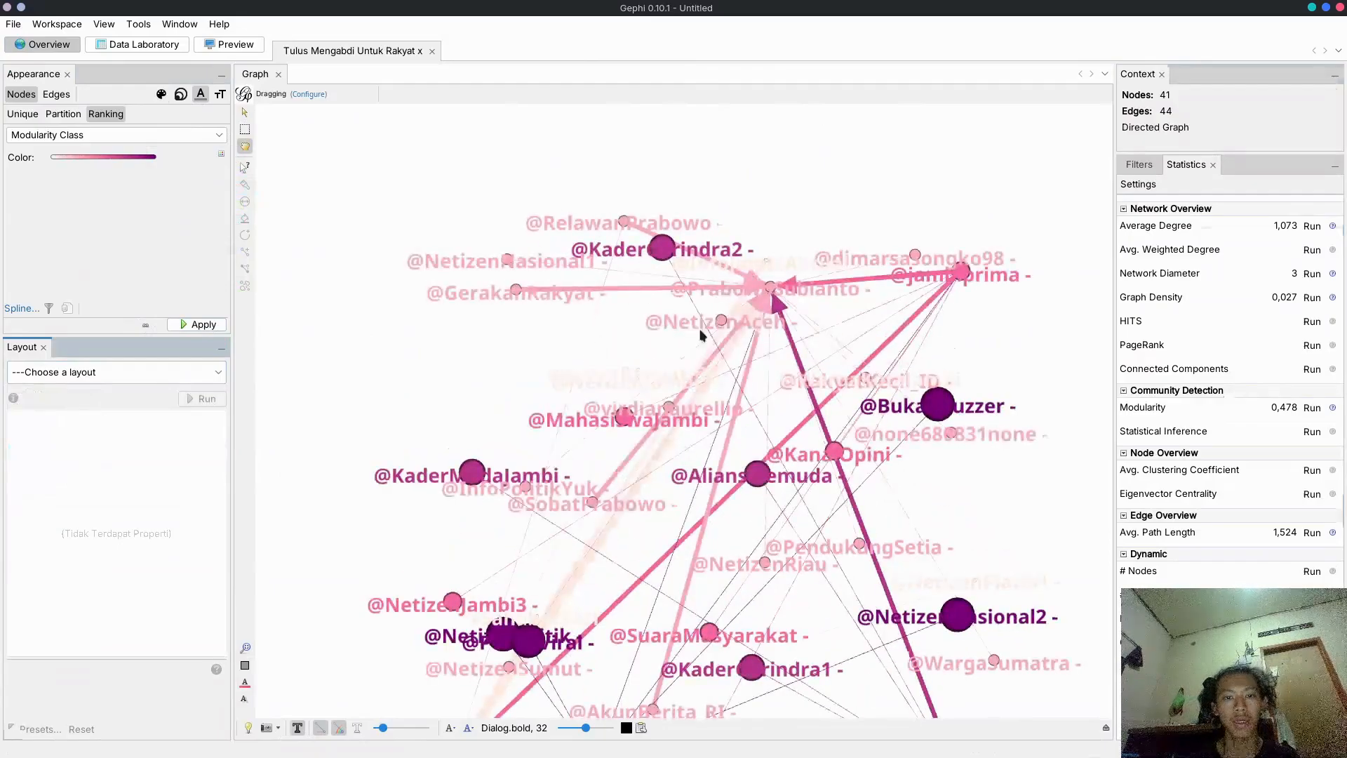
scroll(370, 388, down, 4)
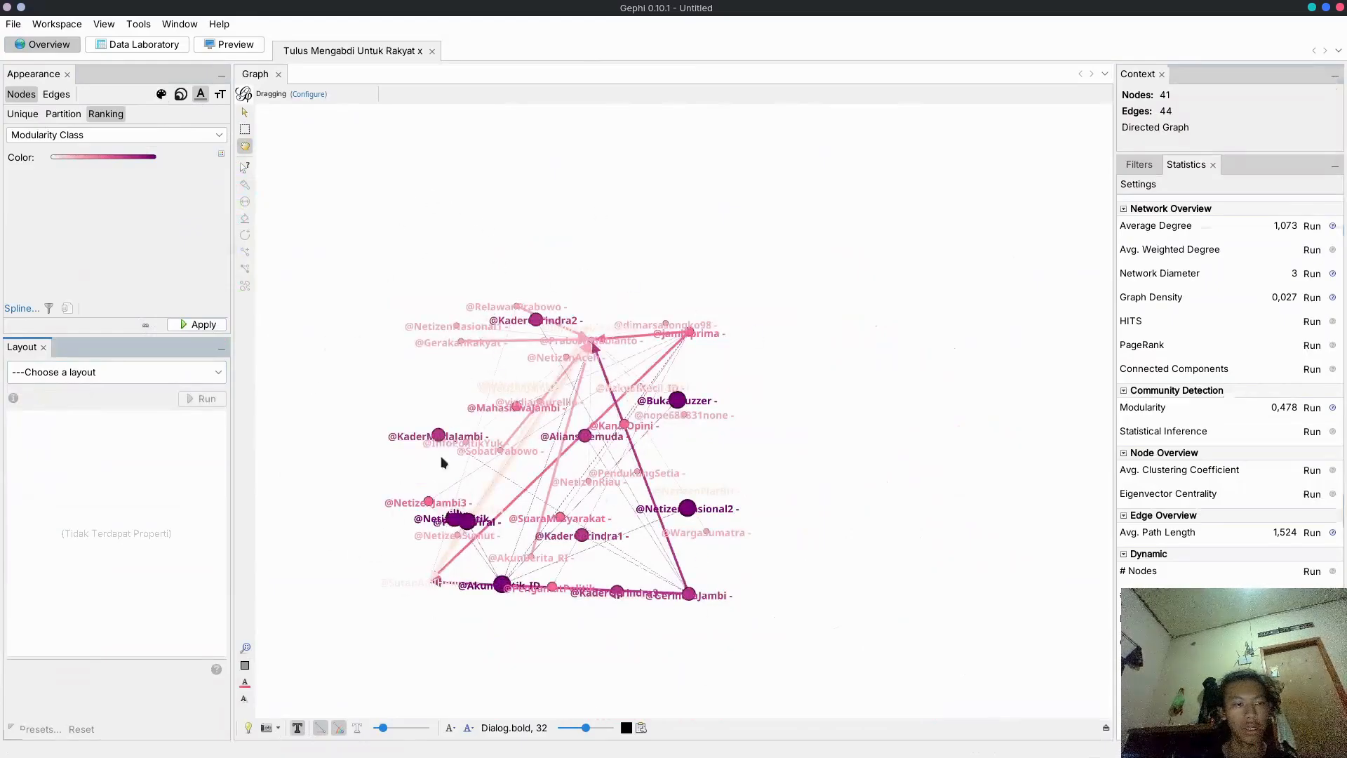
click(151, 377)
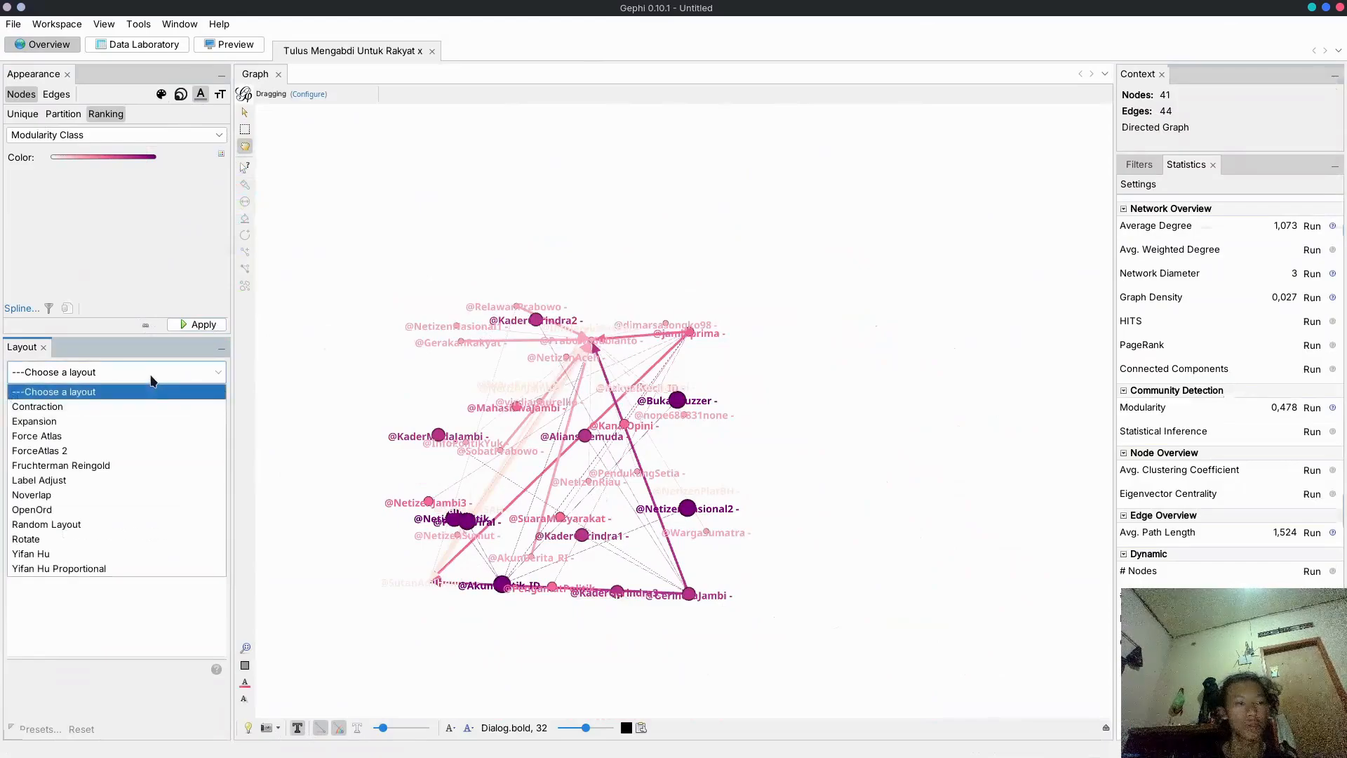
click(141, 466)
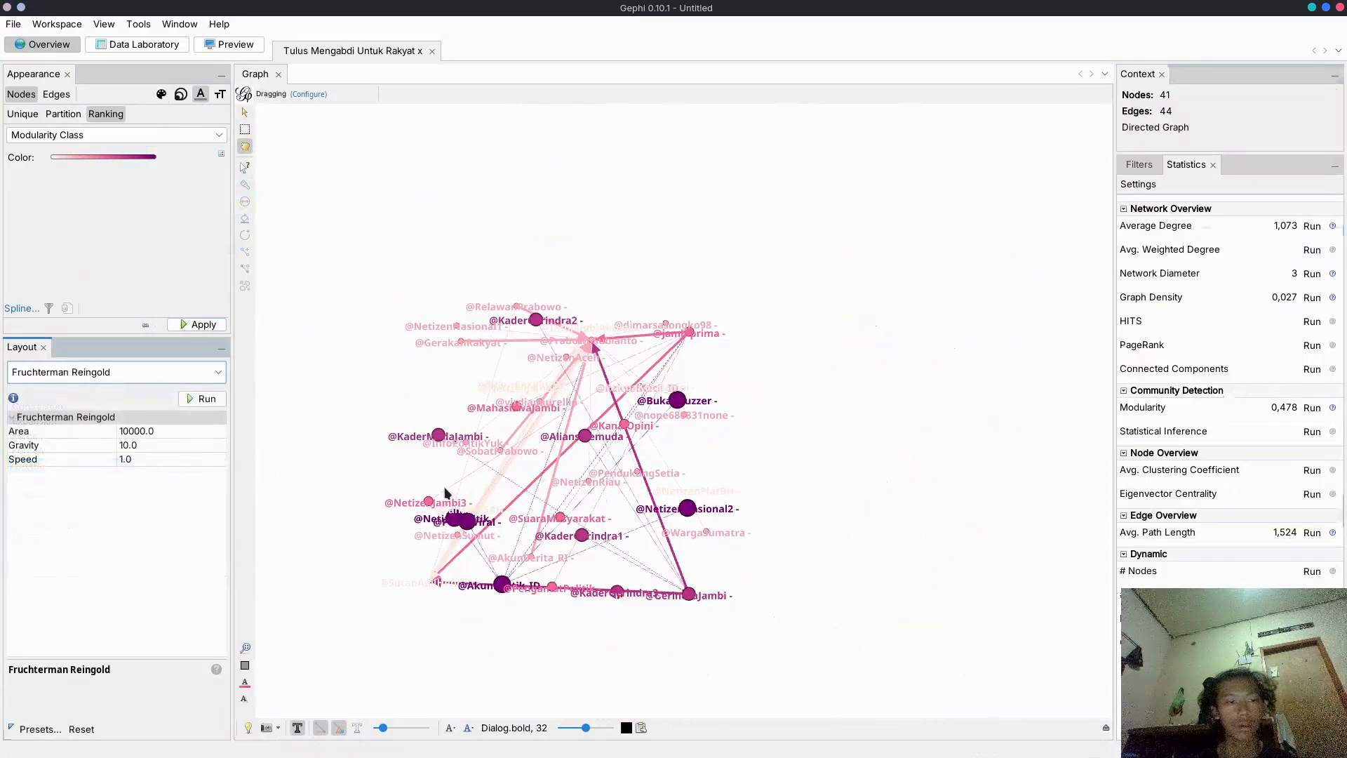
click(190, 400)
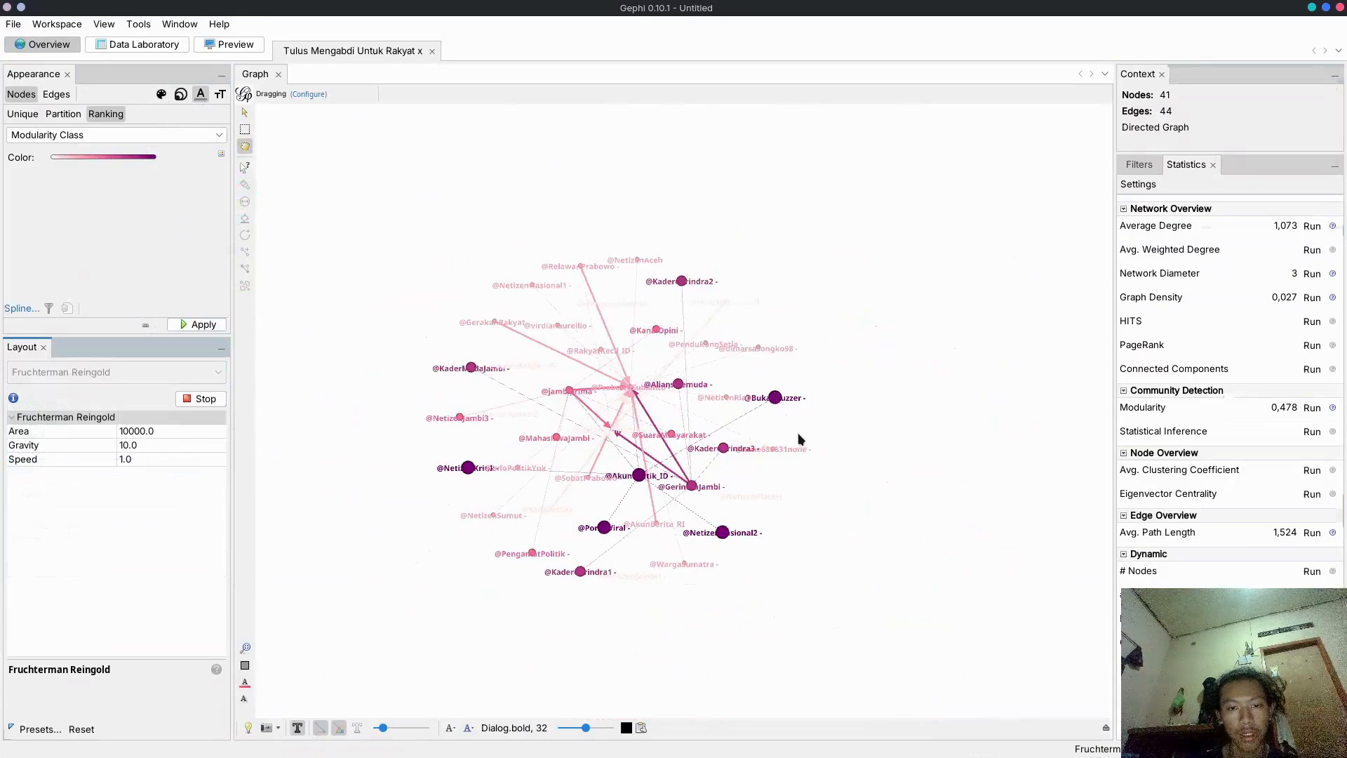
Examine the rearranged network up close, the available label attributes, and each node's degree, centrality and modularity values in the data table
scroll(784, 406, up, 3)
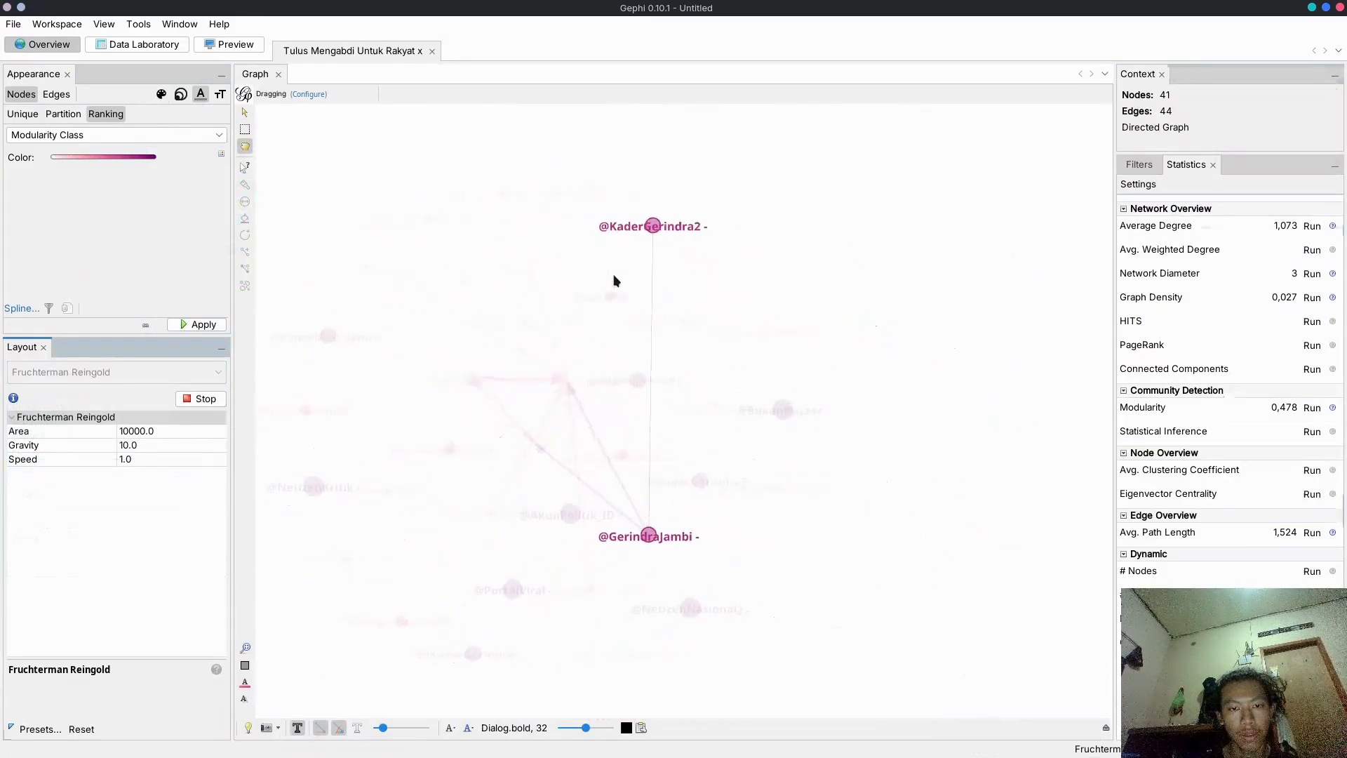
scroll(351, 427, down, 4)
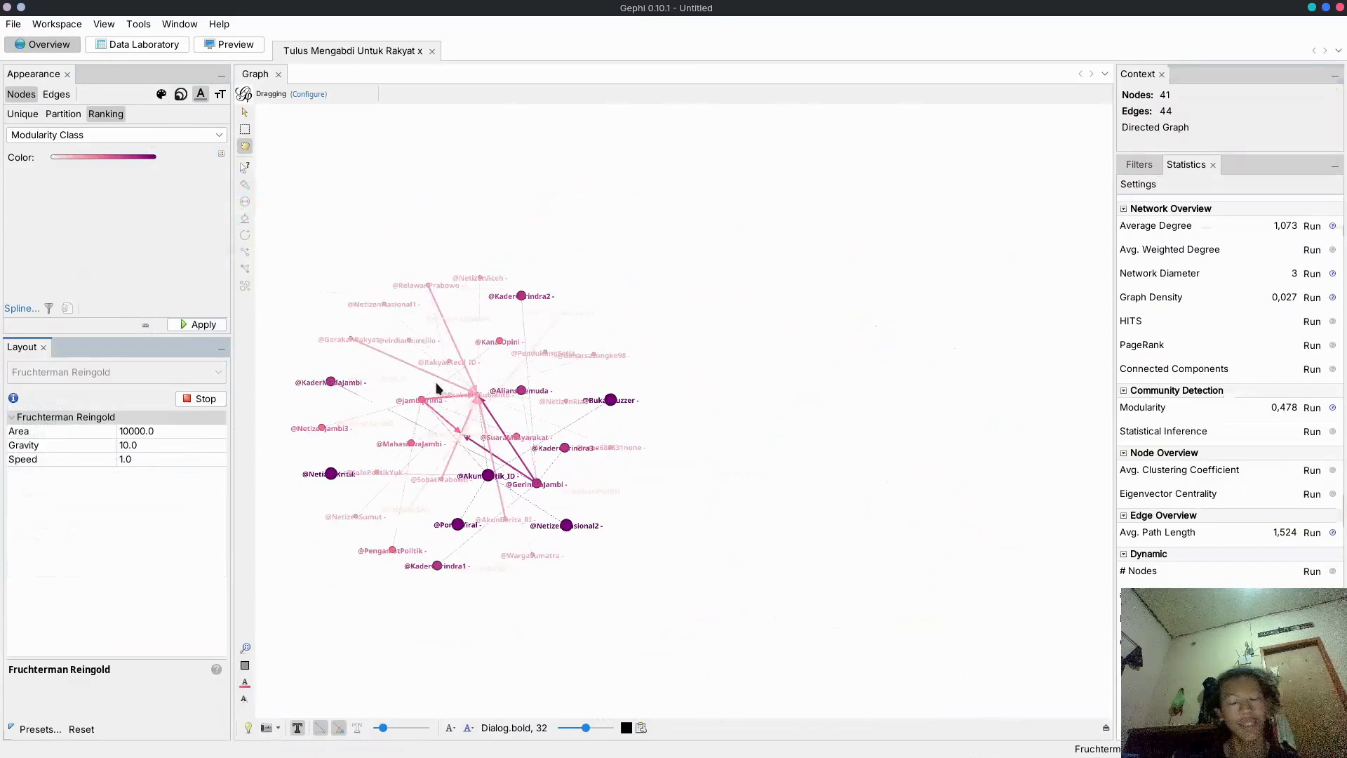
scroll(448, 382, up, 4)
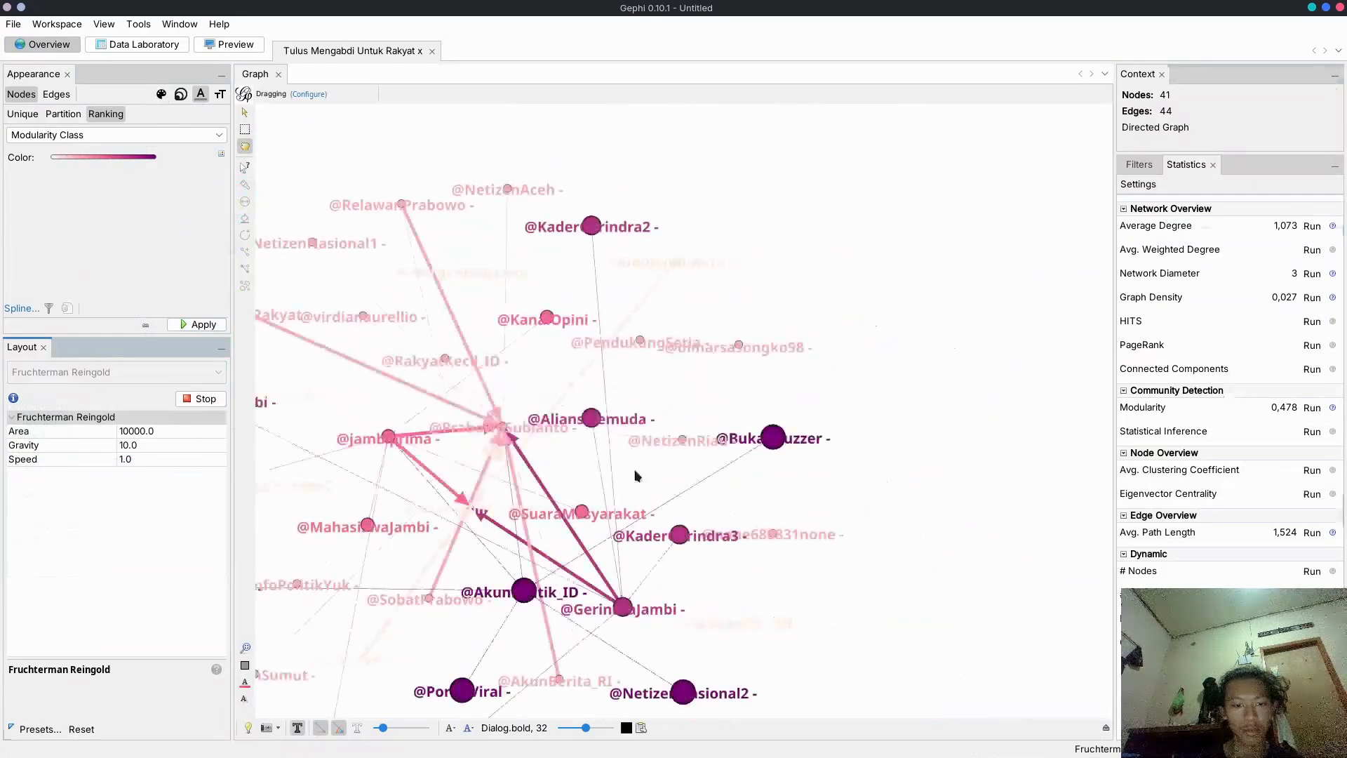
scroll(639, 439, down, 3)
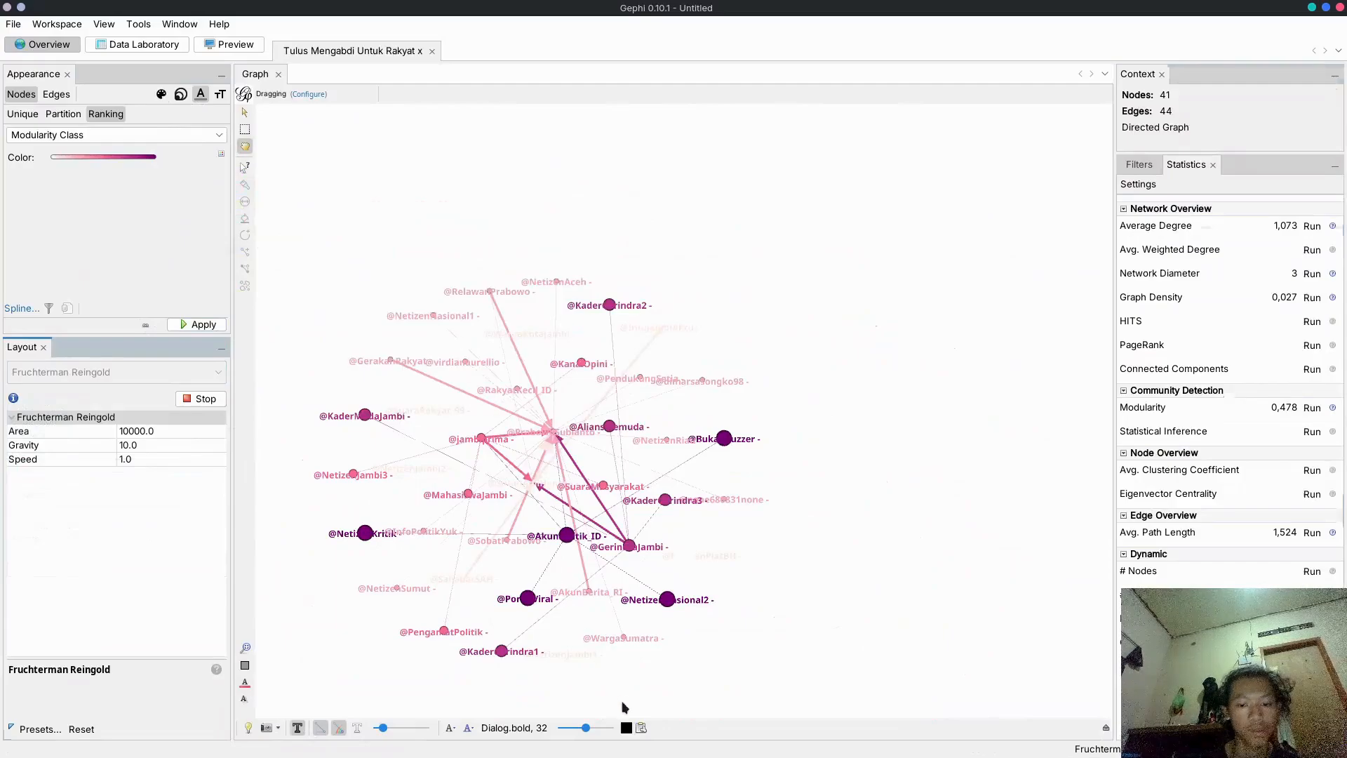
click(641, 728)
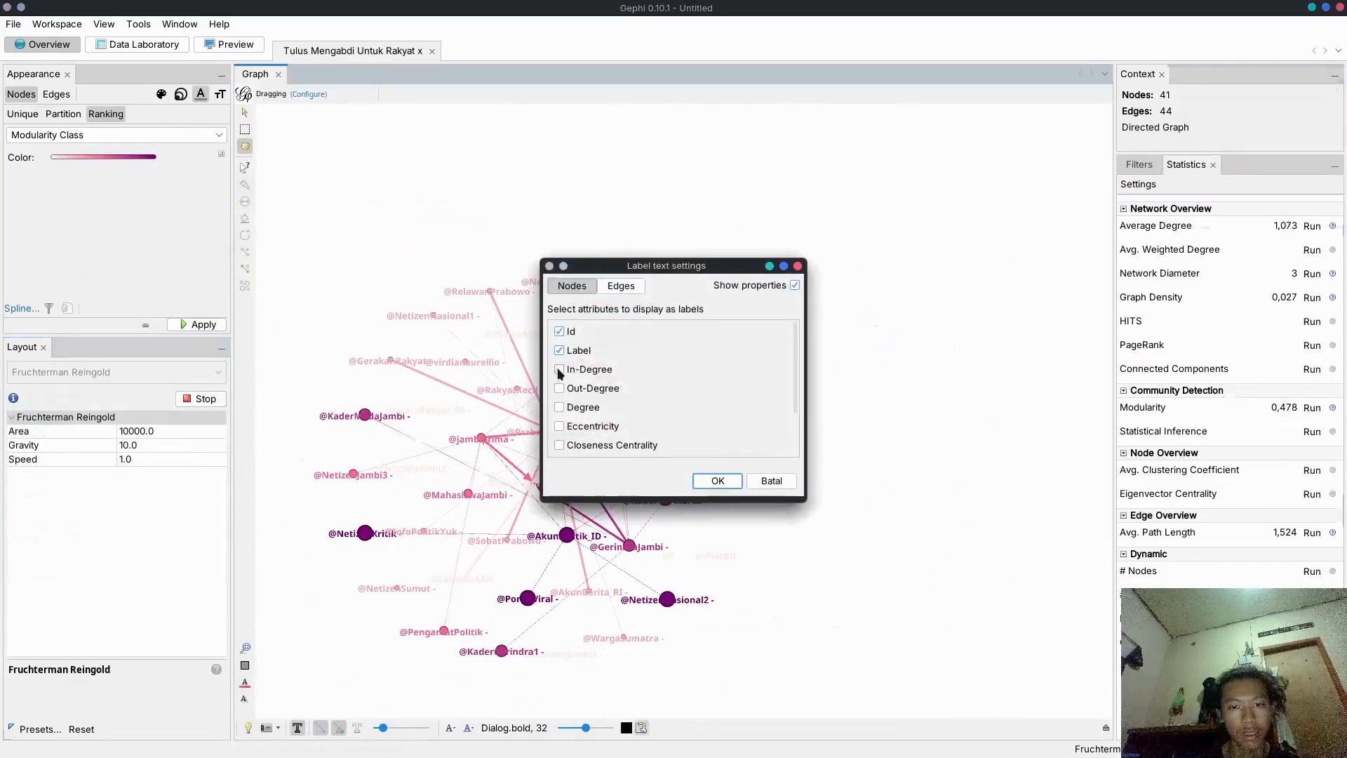
click(770, 481)
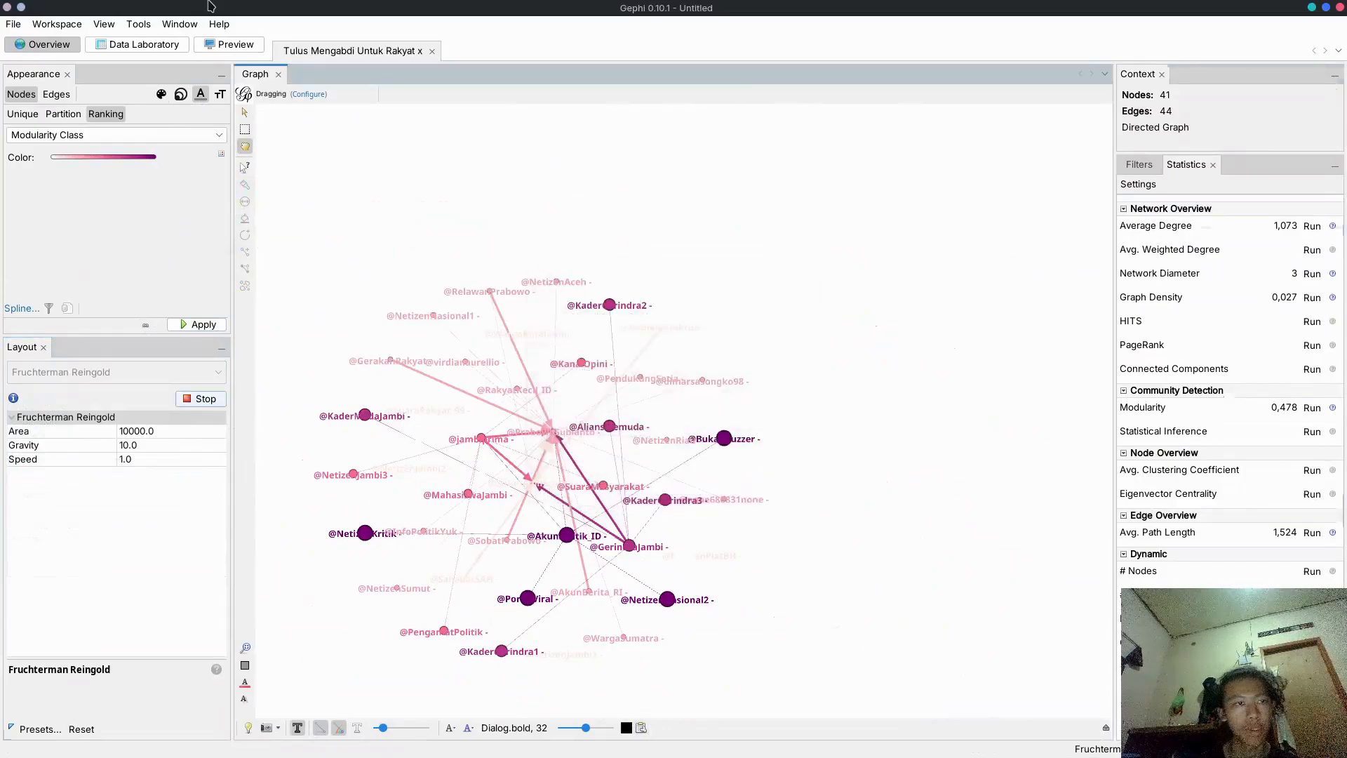
click(164, 48)
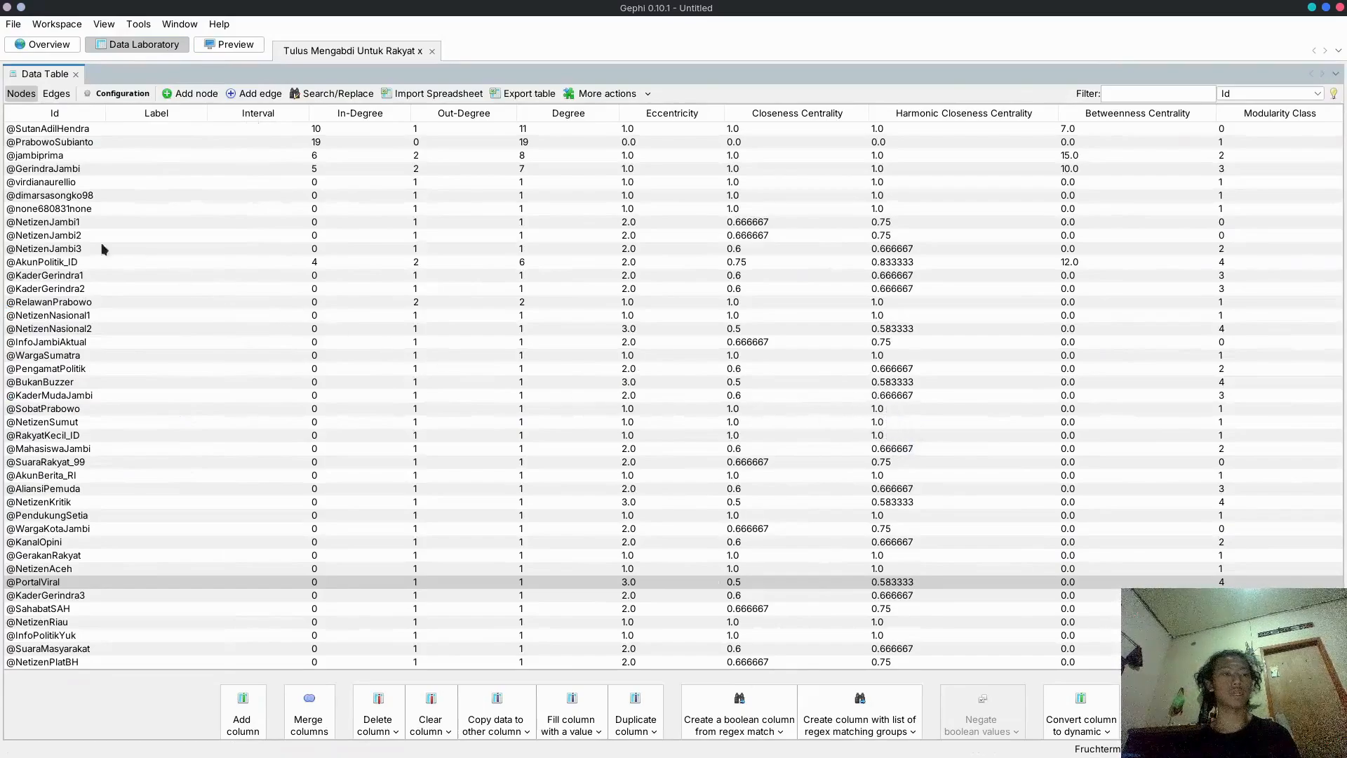
click(36, 44)
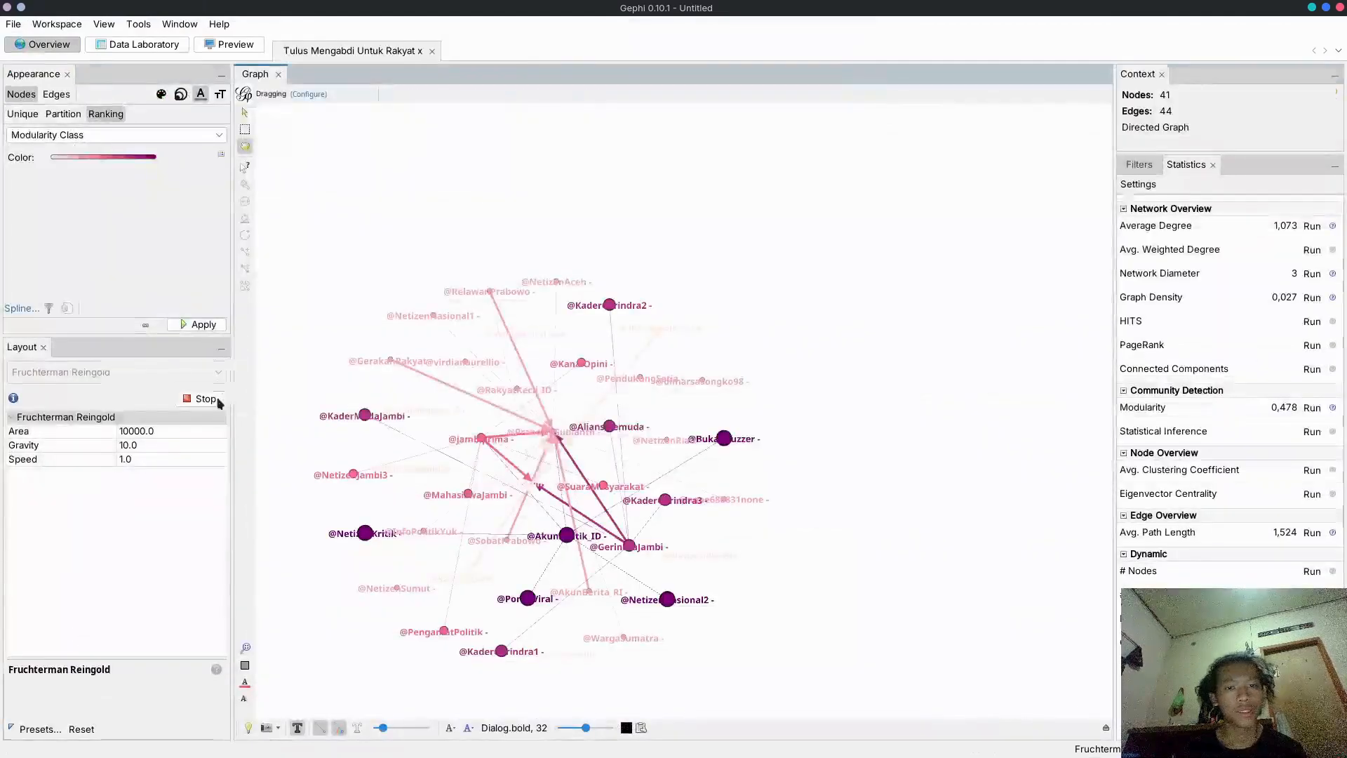
Add In-Degree, Out-Degree, Degree and Eccentricity to the attributes displayed in the node labels
click(641, 727)
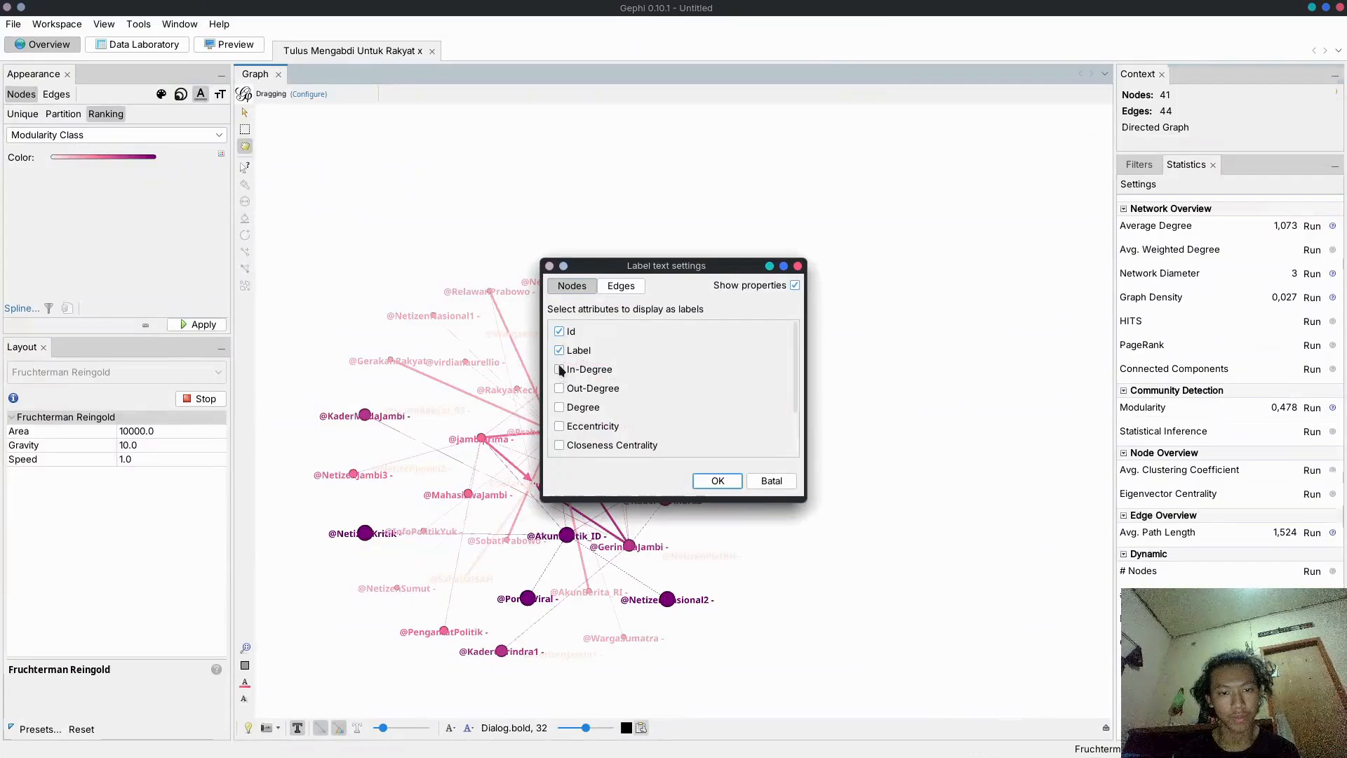
click(568, 410)
click(559, 425)
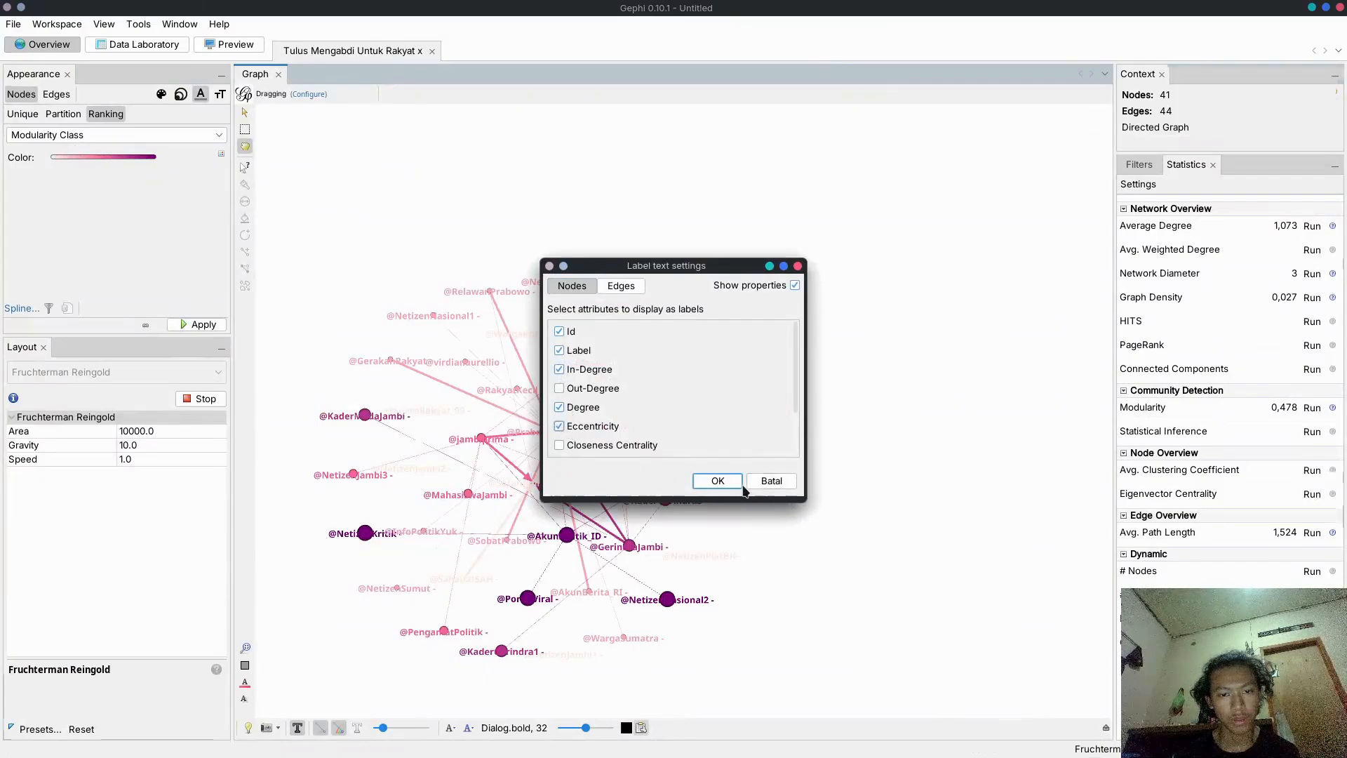
click(740, 486)
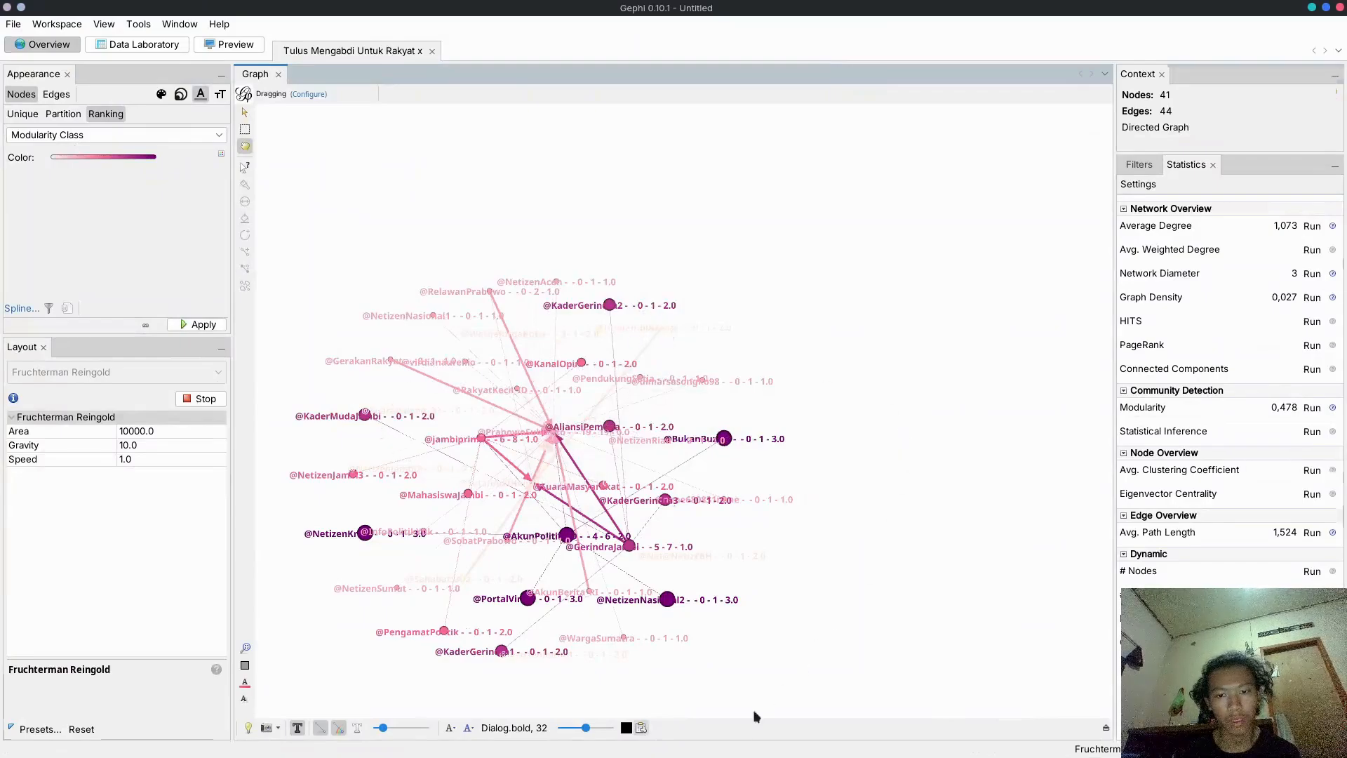
click(641, 728)
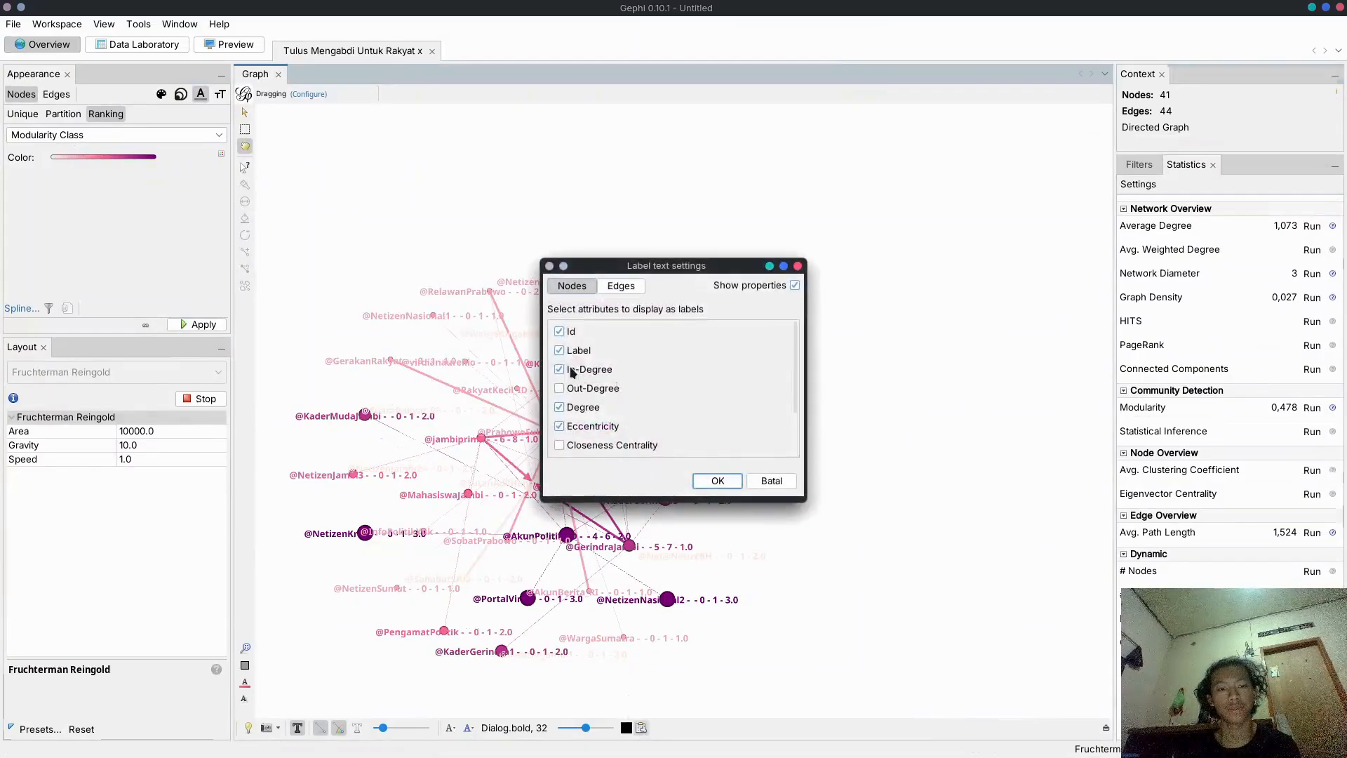
click(718, 481)
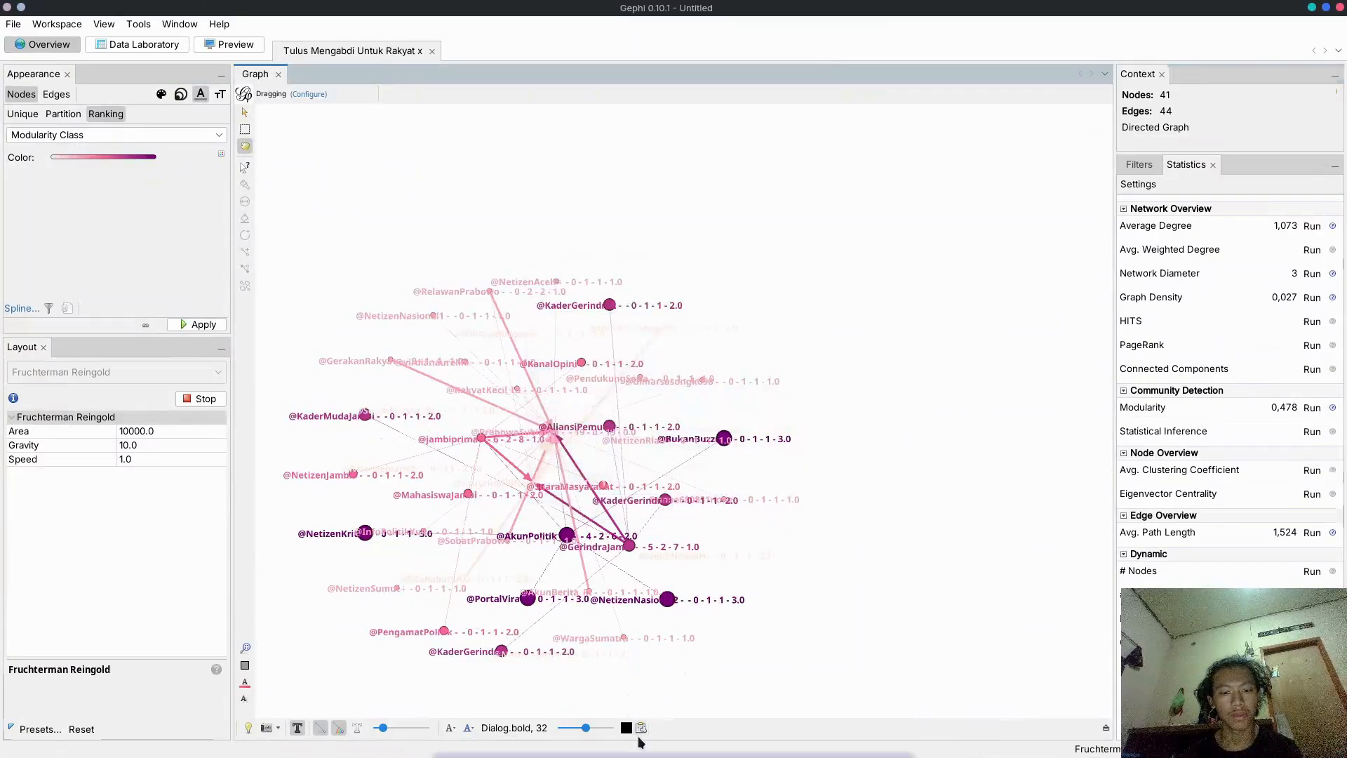
scroll(544, 527, down, 1)
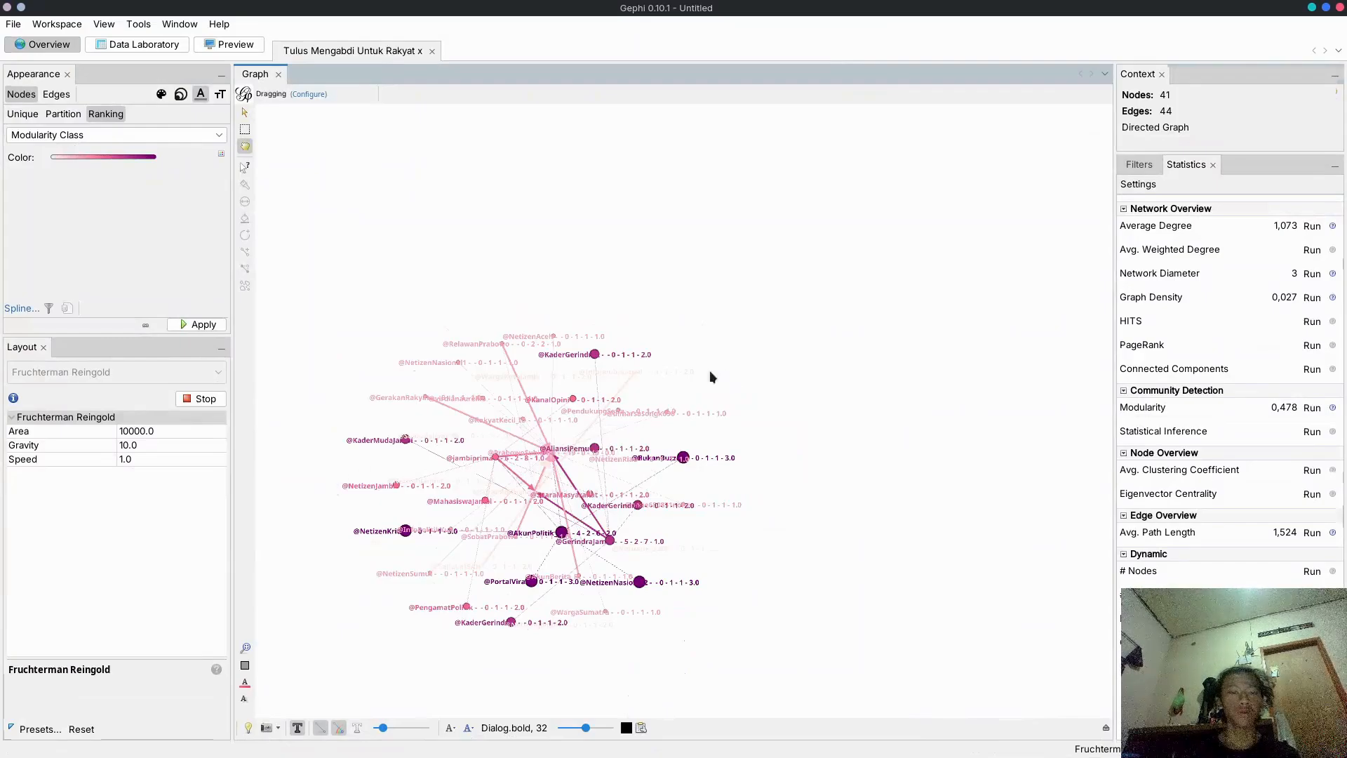
scroll(557, 471, up, 1)
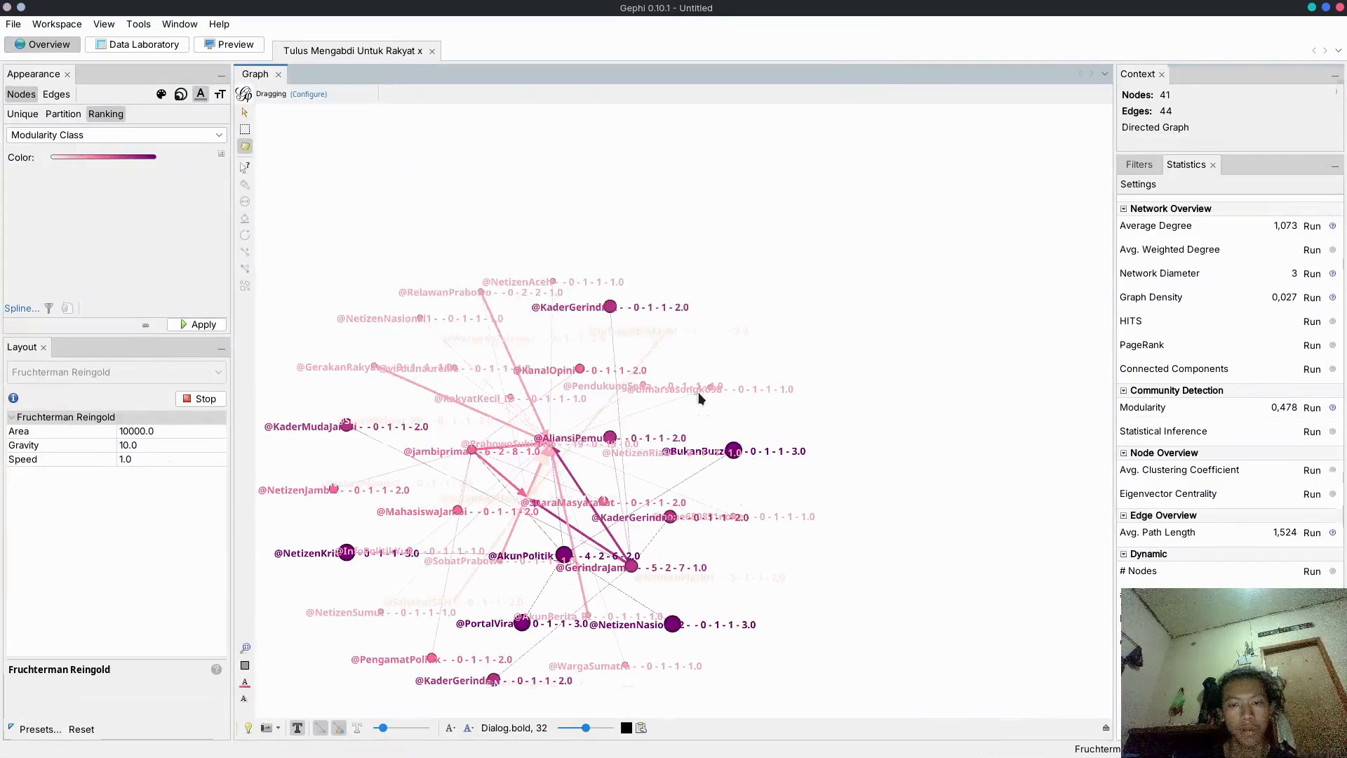
scroll(612, 438, up, 1)
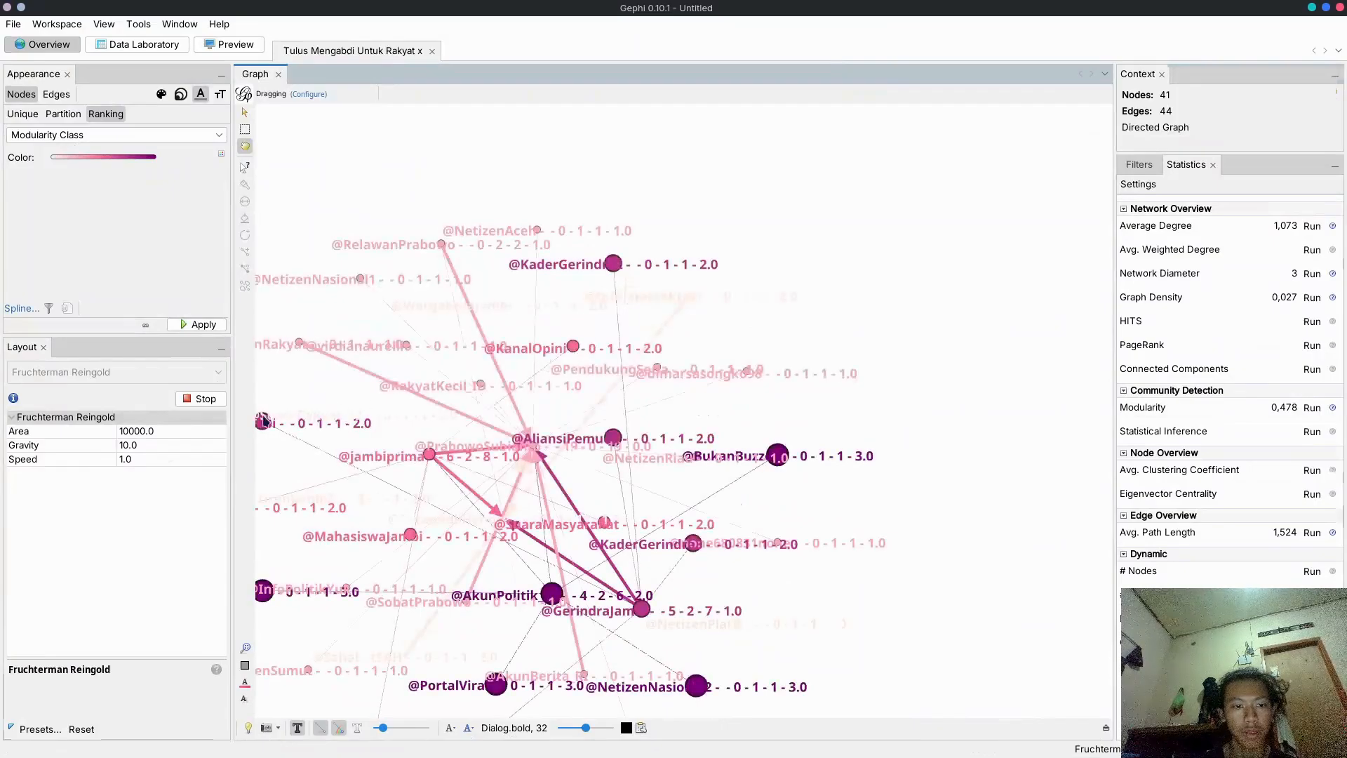
drag(299, 433, 772, 361)
scroll(489, 494, down, 3)
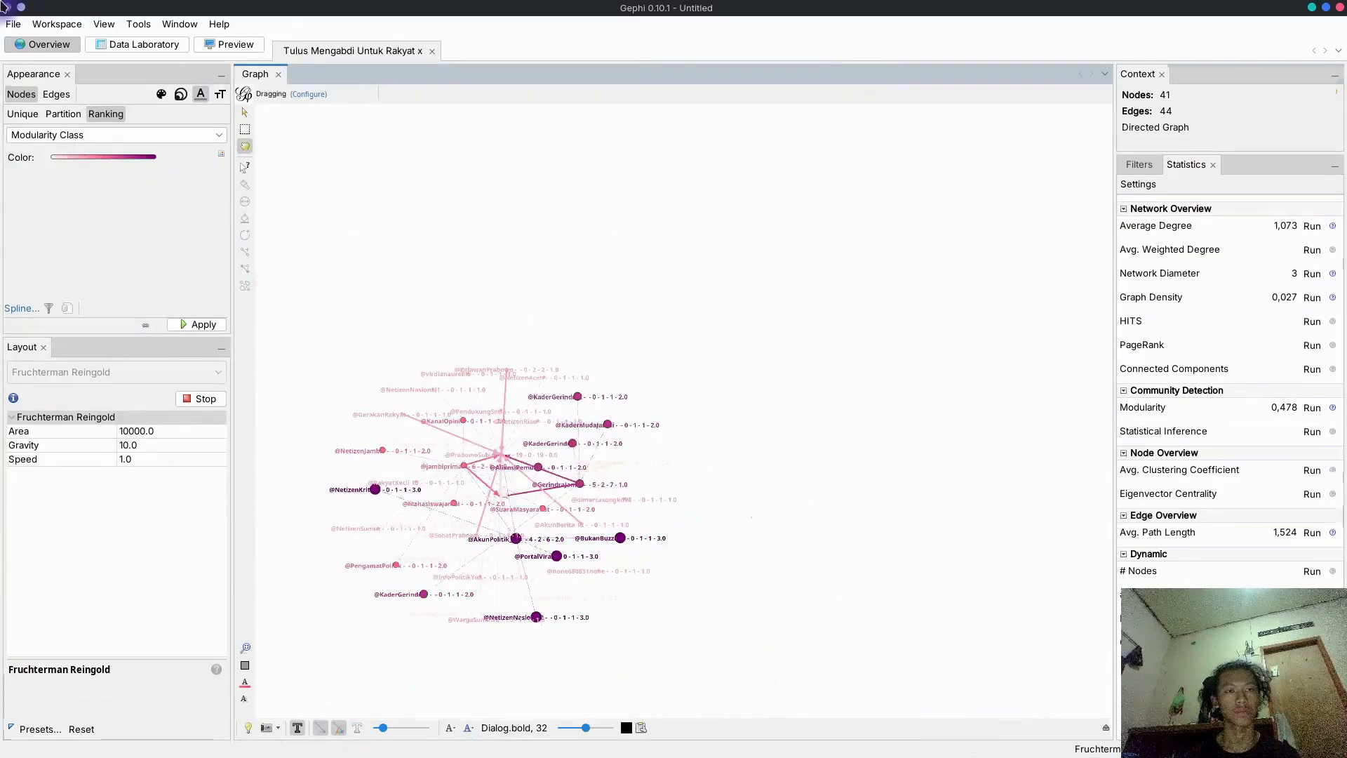
mouse_move(5, 7)
click(597, 556)
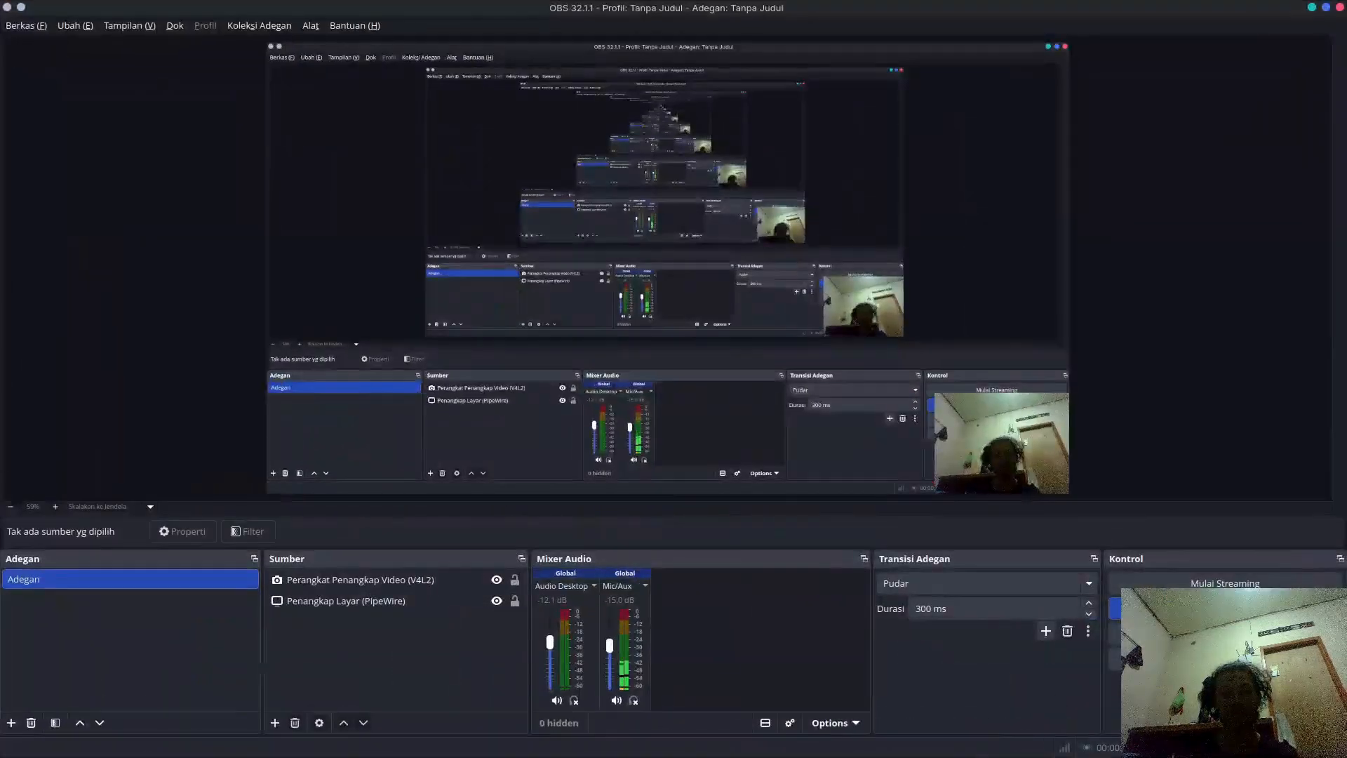